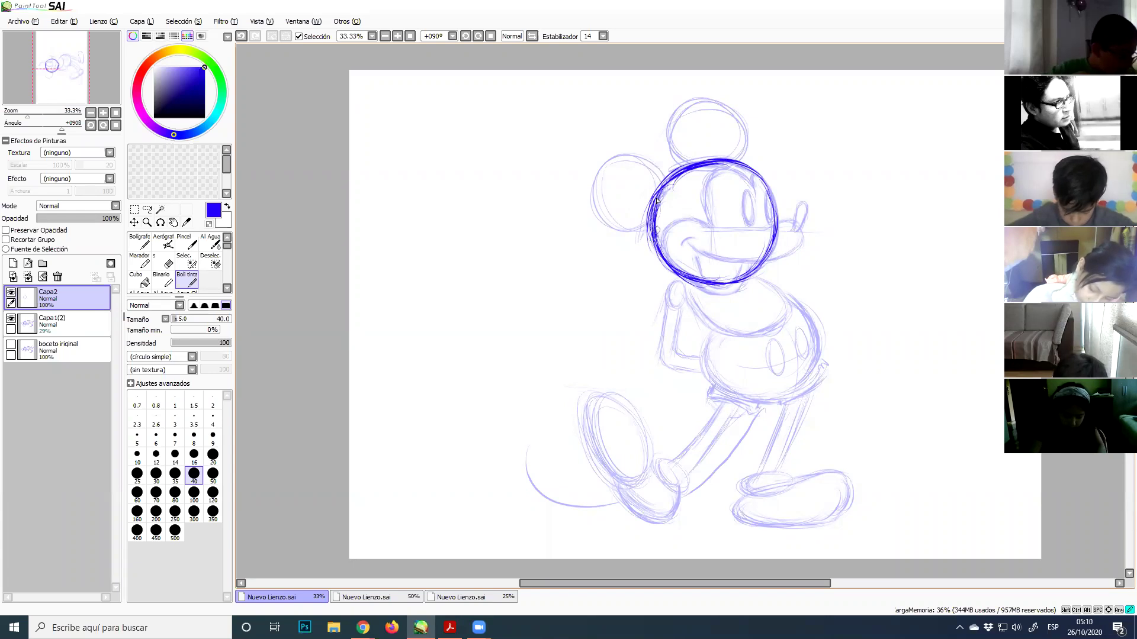
Reinforce the head circle and trace both ear circles of the Mickey sketch in dark blue ink
{"action": "left_click_drag", "start_coordinate": [675, 178], "coordinate": [693, 167]}
{"action": "left_click_drag", "start_coordinate": [659, 189], "coordinate": [699, 164]}
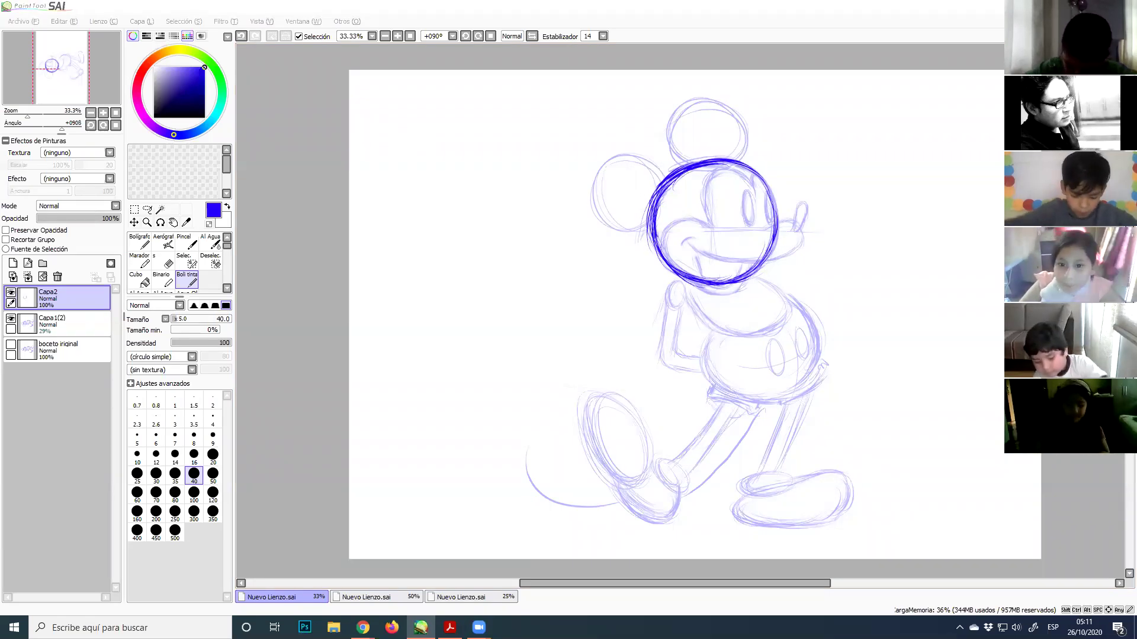
{"action": "left_click", "coordinate": [984, 157]}
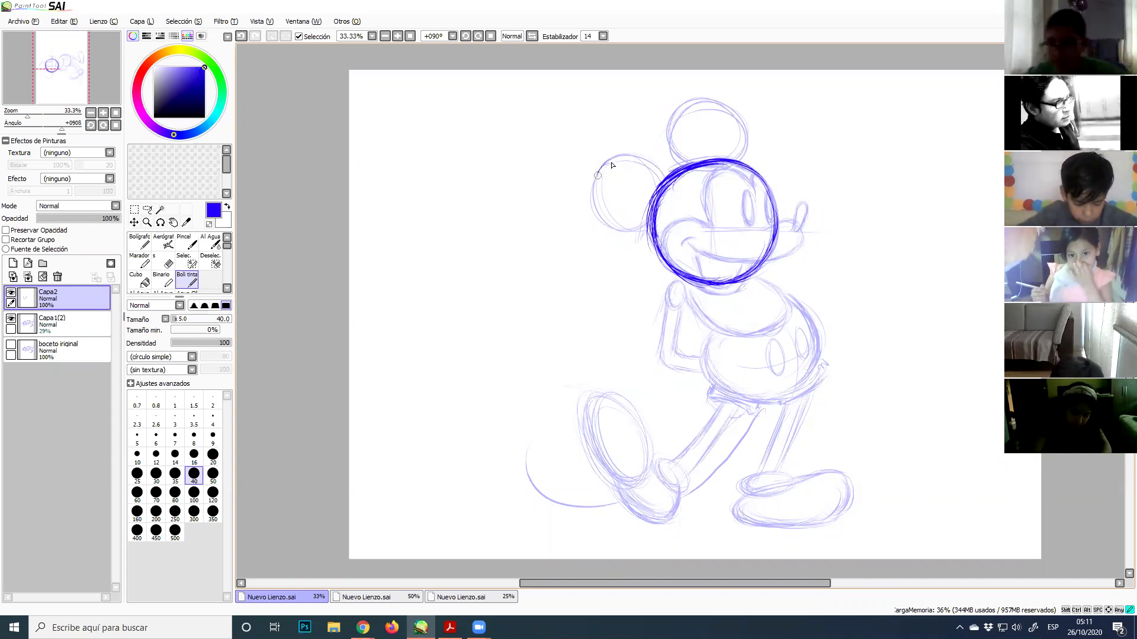
{"action": "mouse_move", "coordinate": [604, 161]}
{"action": "left_mouse_down"}
{"action": "mouse_move", "coordinate": [620, 187]}
{"action": "mouse_move", "coordinate": [607, 224]}
{"action": "left_mouse_up"}
{"action": "mouse_move", "coordinate": [596, 185]}
{"action": "left_mouse_down"}
{"action": "mouse_move", "coordinate": [624, 191]}
{"action": "mouse_move", "coordinate": [598, 219]}
{"action": "mouse_move", "coordinate": [637, 207]}
{"action": "mouse_move", "coordinate": [618, 226]}
{"action": "mouse_move", "coordinate": [638, 217]}
{"action": "mouse_move", "coordinate": [596, 203]}
{"action": "mouse_move", "coordinate": [615, 231]}
{"action": "mouse_move", "coordinate": [632, 206]}
{"action": "mouse_move", "coordinate": [653, 218]}
{"action": "mouse_move", "coordinate": [595, 221]}
{"action": "mouse_move", "coordinate": [628, 225]}
{"action": "mouse_move", "coordinate": [590, 186]}
{"action": "mouse_move", "coordinate": [658, 225]}
{"action": "mouse_move", "coordinate": [598, 214]}
{"action": "mouse_move", "coordinate": [604, 155]}
{"action": "mouse_move", "coordinate": [589, 175]}
{"action": "mouse_move", "coordinate": [629, 148]}
{"action": "mouse_move", "coordinate": [601, 160]}
{"action": "mouse_move", "coordinate": [657, 169]}
{"action": "mouse_move", "coordinate": [644, 158]}
{"action": "mouse_move", "coordinate": [661, 180]}
{"action": "mouse_move", "coordinate": [627, 150]}
{"action": "mouse_move", "coordinate": [612, 153]}
{"action": "mouse_move", "coordinate": [665, 189]}
{"action": "mouse_move", "coordinate": [631, 151]}
{"action": "mouse_move", "coordinate": [612, 151]}
{"action": "mouse_move", "coordinate": [622, 151]}
{"action": "mouse_move", "coordinate": [590, 171]}
{"action": "mouse_move", "coordinate": [613, 153]}
{"action": "mouse_move", "coordinate": [608, 187]}
{"action": "mouse_move", "coordinate": [596, 164]}
{"action": "mouse_move", "coordinate": [603, 183]}
{"action": "mouse_move", "coordinate": [589, 190]}
{"action": "mouse_move", "coordinate": [630, 213]}
{"action": "mouse_move", "coordinate": [636, 234]}
{"action": "mouse_move", "coordinate": [613, 216]}
{"action": "mouse_move", "coordinate": [647, 225]}
{"action": "left_mouse_up"}
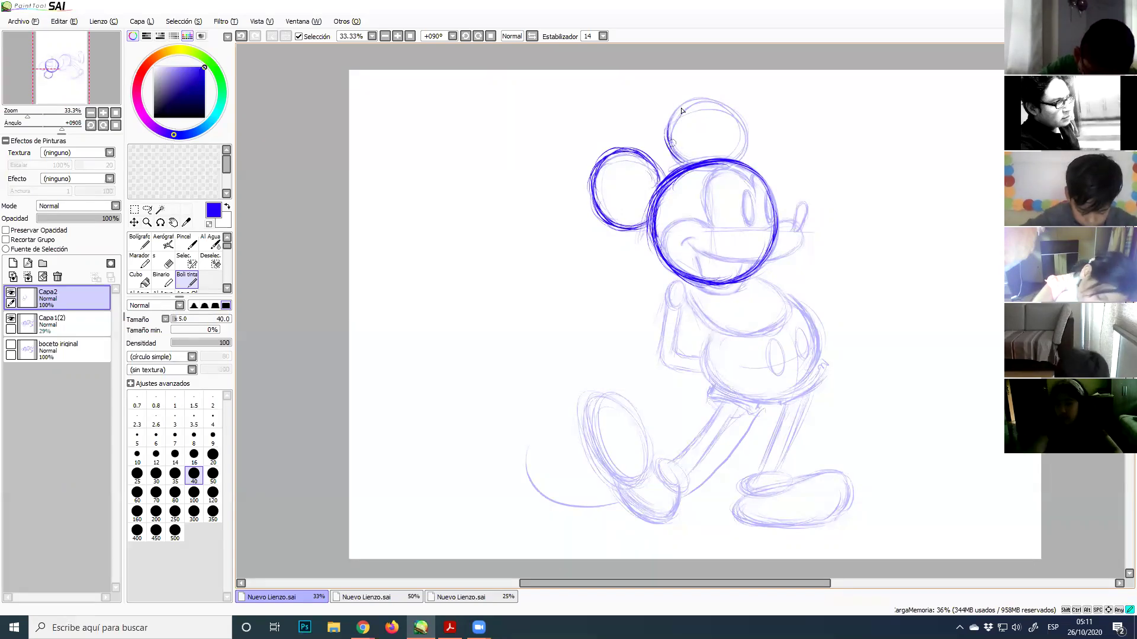
{"action": "mouse_move", "coordinate": [718, 102]}
{"action": "left_mouse_down"}
{"action": "mouse_move", "coordinate": [727, 123]}
{"action": "mouse_move", "coordinate": [727, 103]}
{"action": "mouse_move", "coordinate": [720, 116]}
{"action": "mouse_move", "coordinate": [748, 136]}
{"action": "mouse_move", "coordinate": [721, 123]}
{"action": "mouse_move", "coordinate": [740, 113]}
{"action": "mouse_move", "coordinate": [722, 133]}
{"action": "mouse_move", "coordinate": [745, 156]}
{"action": "mouse_move", "coordinate": [742, 128]}
{"action": "mouse_move", "coordinate": [662, 150]}
{"action": "mouse_move", "coordinate": [672, 145]}
{"action": "mouse_move", "coordinate": [688, 163]}
{"action": "mouse_move", "coordinate": [664, 140]}
{"action": "mouse_move", "coordinate": [687, 167]}
{"action": "mouse_move", "coordinate": [680, 108]}
{"action": "mouse_move", "coordinate": [670, 139]}
{"action": "mouse_move", "coordinate": [713, 100]}
{"action": "mouse_move", "coordinate": [680, 108]}
{"action": "mouse_move", "coordinate": [737, 106]}
{"action": "mouse_move", "coordinate": [709, 102]}
{"action": "mouse_move", "coordinate": [745, 140]}
{"action": "left_mouse_up"}
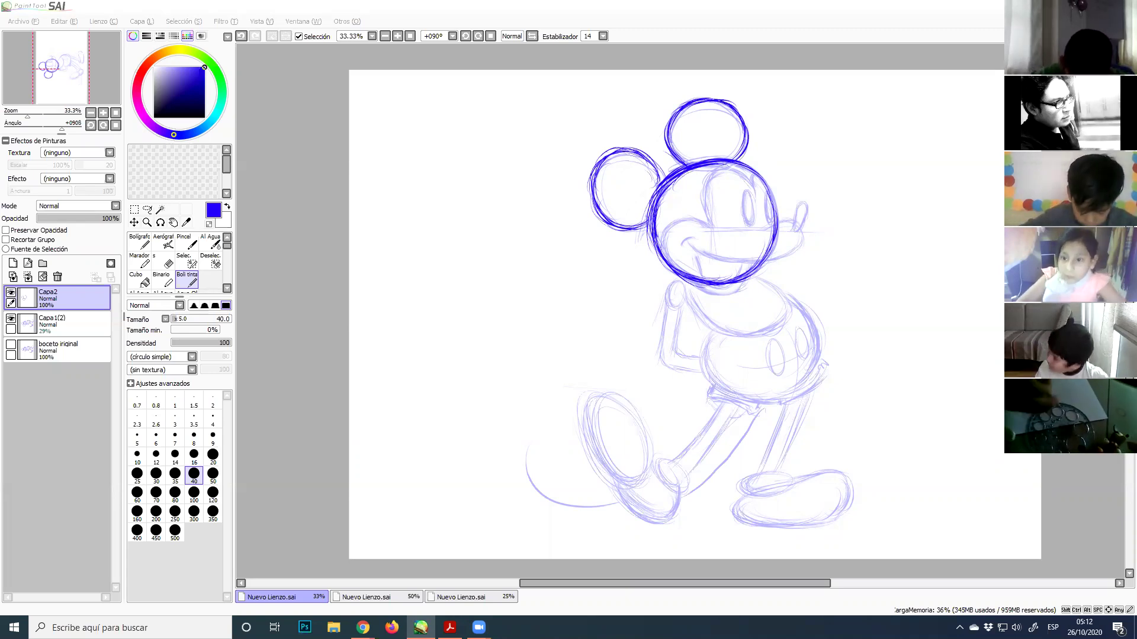
Draw a slightly curved vertical guideline and a horizontal guideline crossing through the centre of the head circle
{"action": "left_click", "coordinate": [822, 194]}
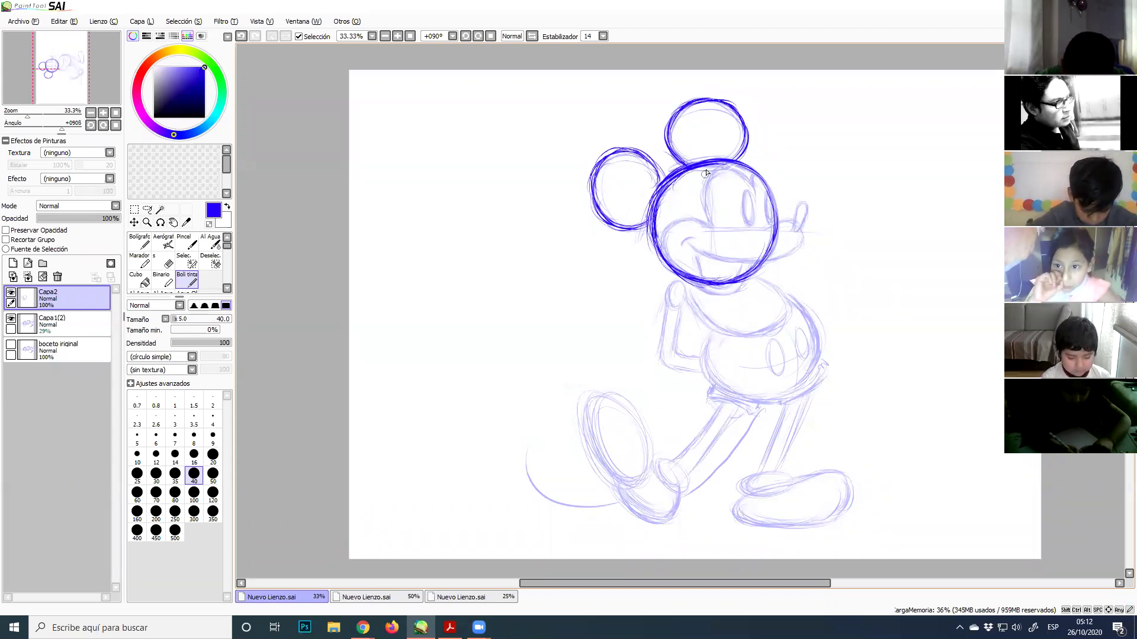
{"action": "left_click_drag", "start_coordinate": [703, 165], "coordinate": [711, 256]}
{"action": "left_click_drag", "start_coordinate": [704, 167], "coordinate": [712, 254]}
{"action": "left_click_drag", "start_coordinate": [707, 195], "coordinate": [713, 275]}
{"action": "mouse_move", "coordinate": [705, 170]}
{"action": "left_mouse_down"}
{"action": "mouse_move", "coordinate": [707, 283]}
{"action": "mouse_move", "coordinate": [700, 163]}
{"action": "mouse_move", "coordinate": [714, 277]}
{"action": "left_mouse_up"}
{"action": "left_click_drag", "start_coordinate": [651, 227], "coordinate": [745, 226]}
{"action": "mouse_move", "coordinate": [659, 227]}
{"action": "left_mouse_down"}
{"action": "mouse_move", "coordinate": [734, 230]}
{"action": "mouse_move", "coordinate": [644, 228]}
{"action": "mouse_move", "coordinate": [776, 225]}
{"action": "left_mouse_up"}
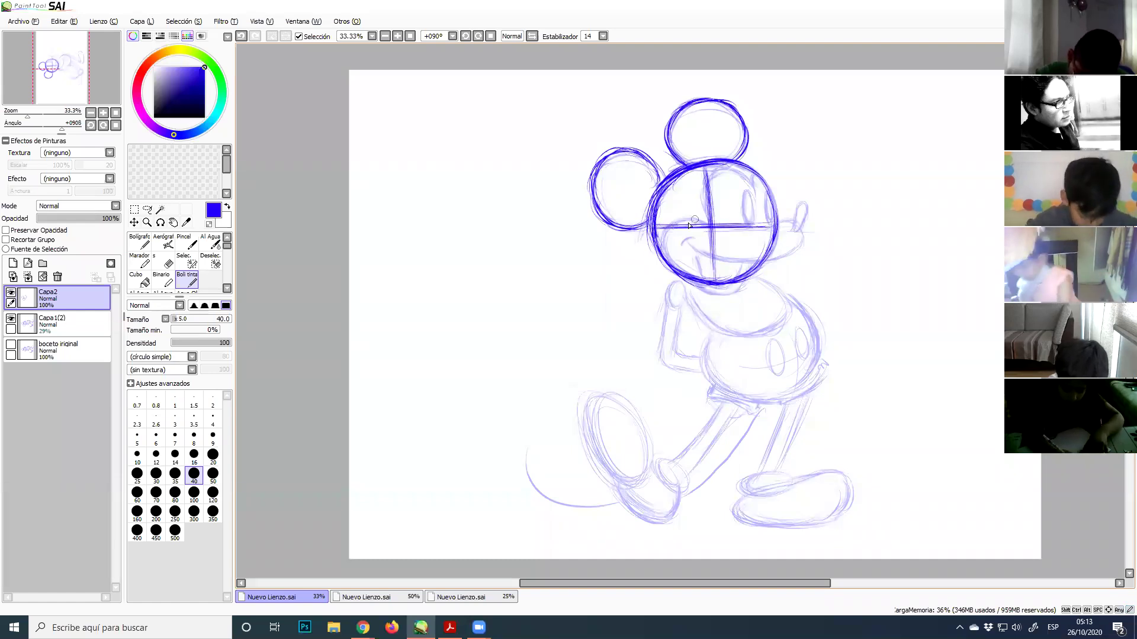
{"action": "left_click_drag", "start_coordinate": [652, 228], "coordinate": [781, 227]}
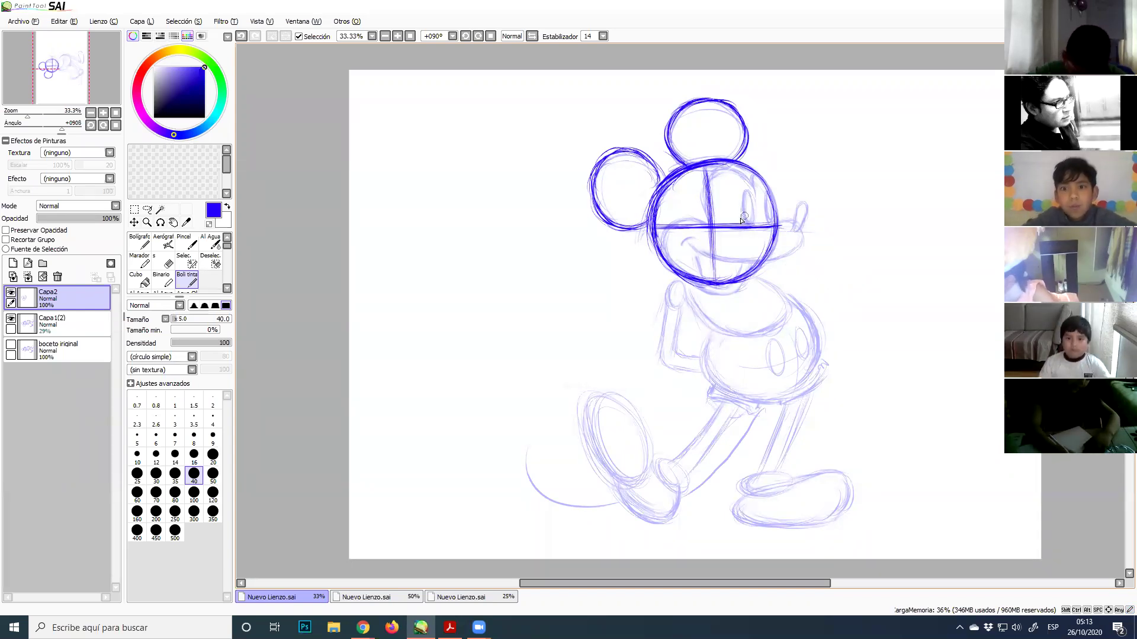
{"action": "mouse_move", "coordinate": [705, 227]}
{"action": "left_mouse_down"}
{"action": "mouse_move", "coordinate": [664, 221]}
{"action": "mouse_move", "coordinate": [658, 252]}
{"action": "mouse_move", "coordinate": [690, 281]}
{"action": "mouse_move", "coordinate": [721, 289]}
{"action": "left_mouse_up"}
{"action": "key", "text": "ctrl+z"}
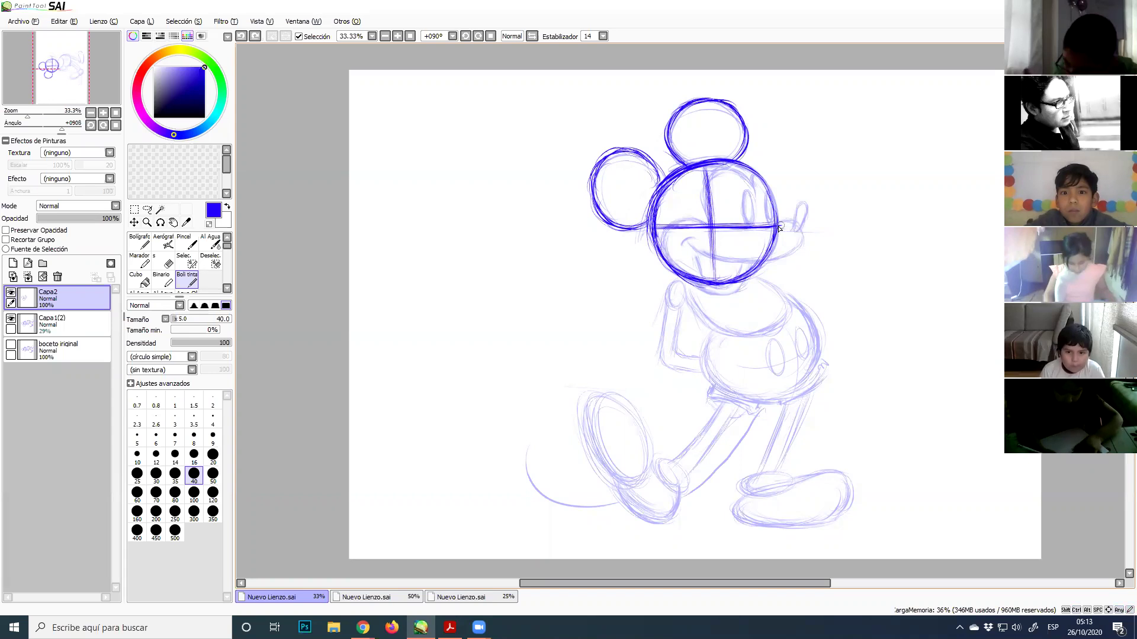
{"action": "mouse_move", "coordinate": [778, 227]}
{"action": "left_mouse_down"}
{"action": "mouse_move", "coordinate": [795, 250]}
{"action": "mouse_move", "coordinate": [701, 260]}
{"action": "left_mouse_up"}
{"action": "key", "text": "ctrl+z"}
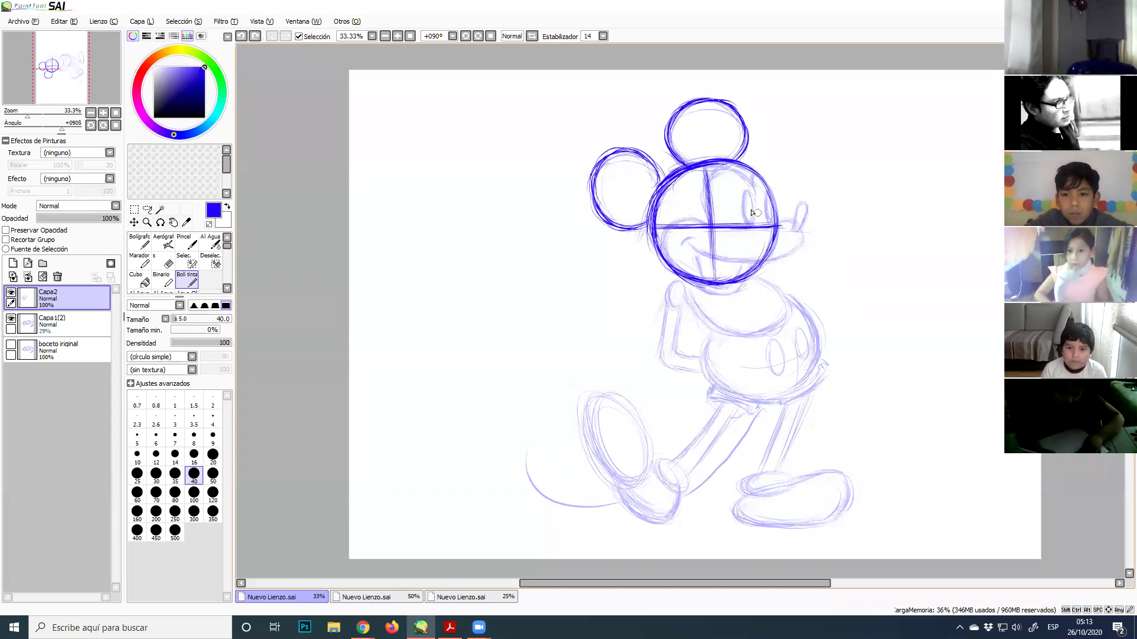
{"action": "left_click_drag", "start_coordinate": [745, 195], "coordinate": [745, 232]}
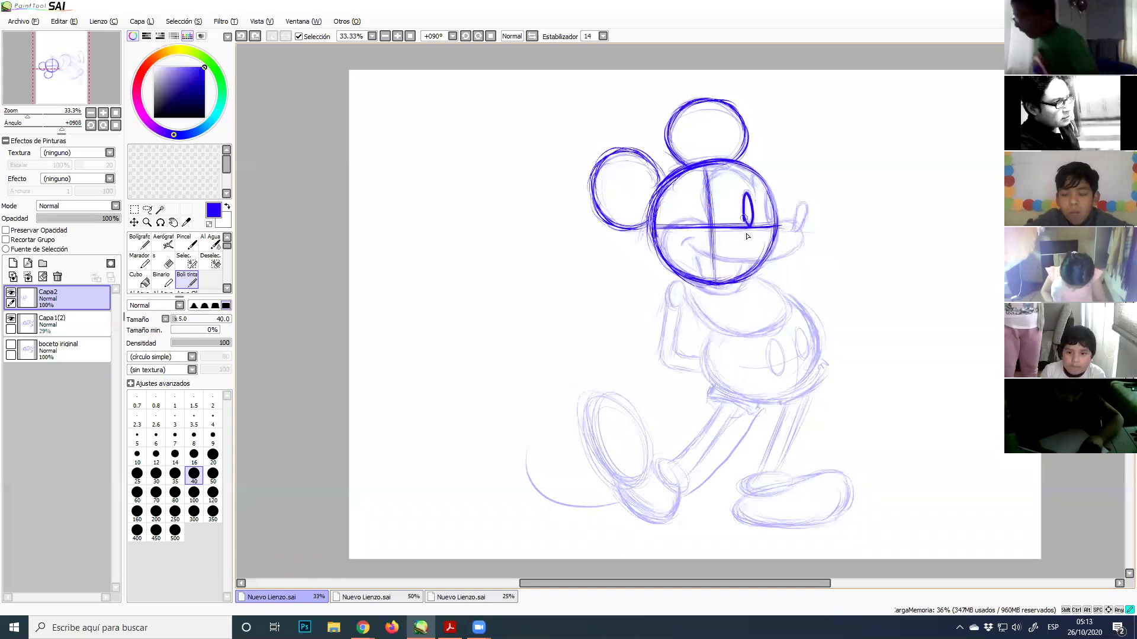
{"action": "left_click_drag", "start_coordinate": [765, 193], "coordinate": [774, 228]}
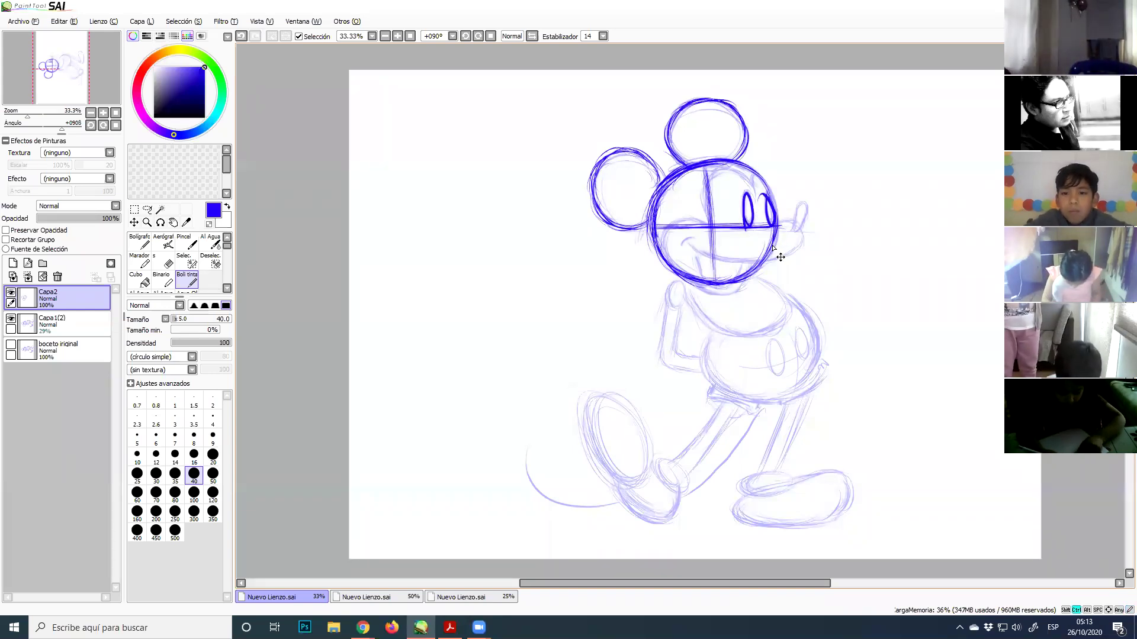
{"action": "key", "text": "ctrl+z"}
{"action": "key", "text": "ctrl+z"}
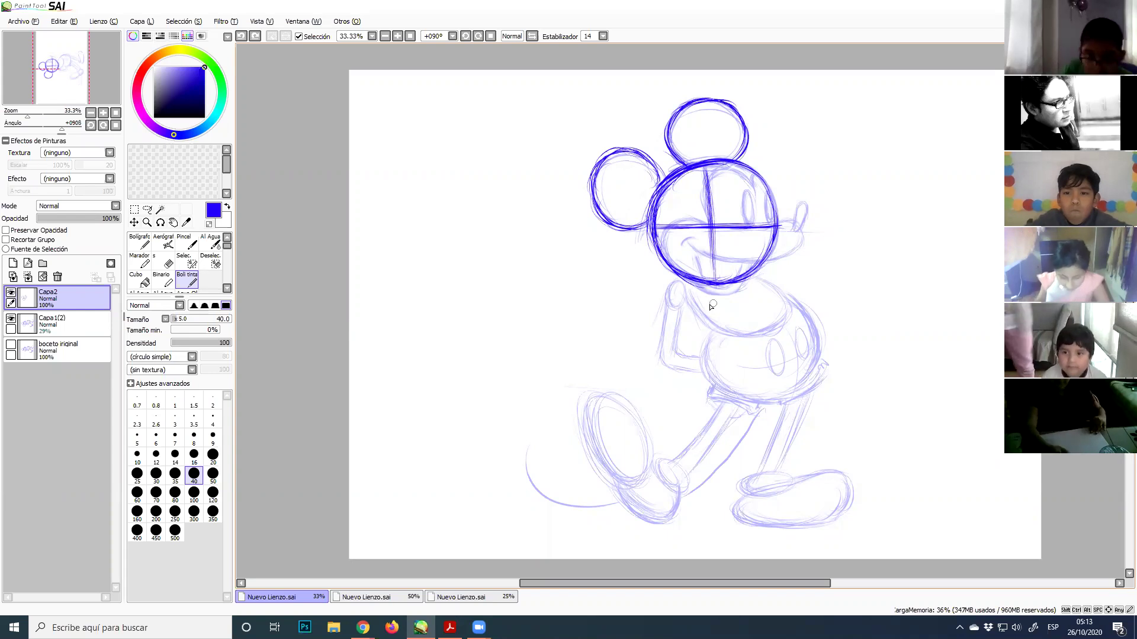
Trace the upper torso oval below the head and add short vertical guide marks in the lower half of the face
{"action": "left_click_drag", "start_coordinate": [691, 288], "coordinate": [723, 329]}
{"action": "mouse_move", "coordinate": [689, 285]}
{"action": "left_mouse_down"}
{"action": "mouse_move", "coordinate": [716, 333]}
{"action": "mouse_move", "coordinate": [741, 333]}
{"action": "left_mouse_up"}
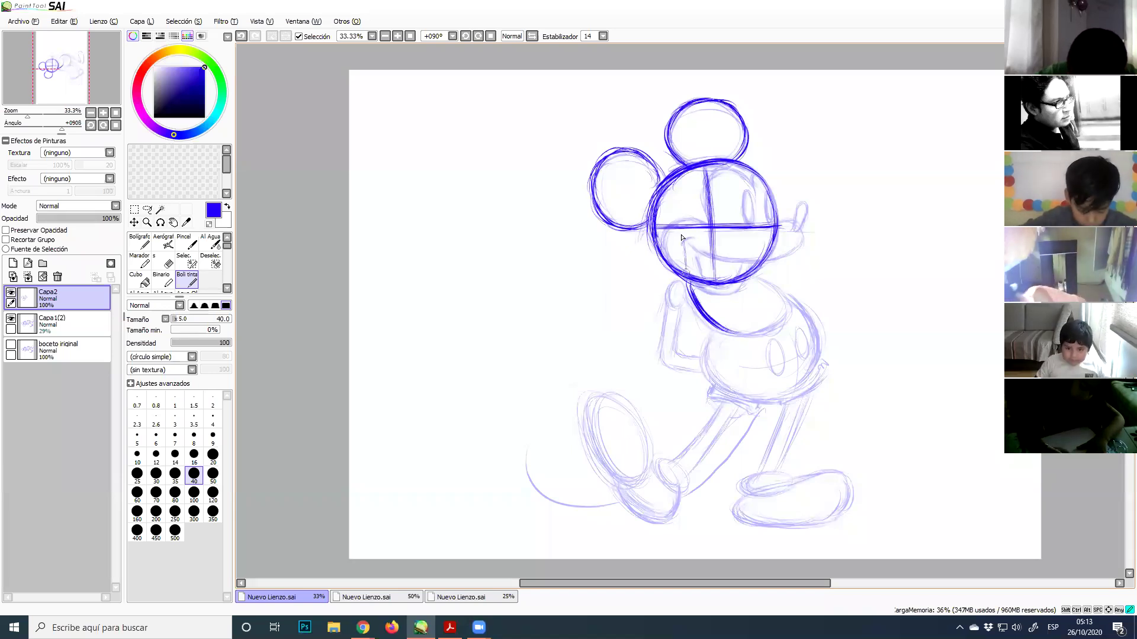
{"action": "left_click_drag", "start_coordinate": [683, 232], "coordinate": [686, 270]}
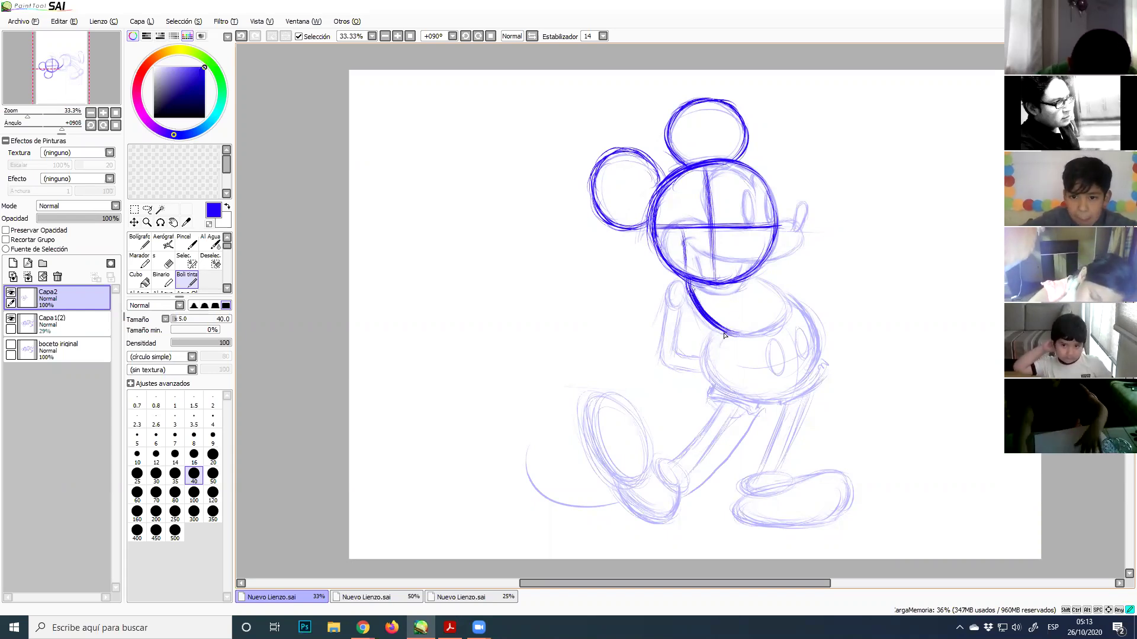
{"action": "mouse_move", "coordinate": [694, 296]}
{"action": "left_mouse_down"}
{"action": "mouse_move", "coordinate": [746, 334]}
{"action": "mouse_move", "coordinate": [701, 301]}
{"action": "mouse_move", "coordinate": [734, 313]}
{"action": "mouse_move", "coordinate": [728, 332]}
{"action": "mouse_move", "coordinate": [712, 303]}
{"action": "mouse_move", "coordinate": [747, 335]}
{"action": "mouse_move", "coordinate": [717, 332]}
{"action": "mouse_move", "coordinate": [756, 329]}
{"action": "mouse_move", "coordinate": [748, 341]}
{"action": "mouse_move", "coordinate": [718, 325]}
{"action": "mouse_move", "coordinate": [765, 314]}
{"action": "mouse_move", "coordinate": [784, 323]}
{"action": "mouse_move", "coordinate": [739, 328]}
{"action": "mouse_move", "coordinate": [760, 319]}
{"action": "mouse_move", "coordinate": [779, 329]}
{"action": "mouse_move", "coordinate": [730, 338]}
{"action": "mouse_move", "coordinate": [777, 319]}
{"action": "left_mouse_up"}
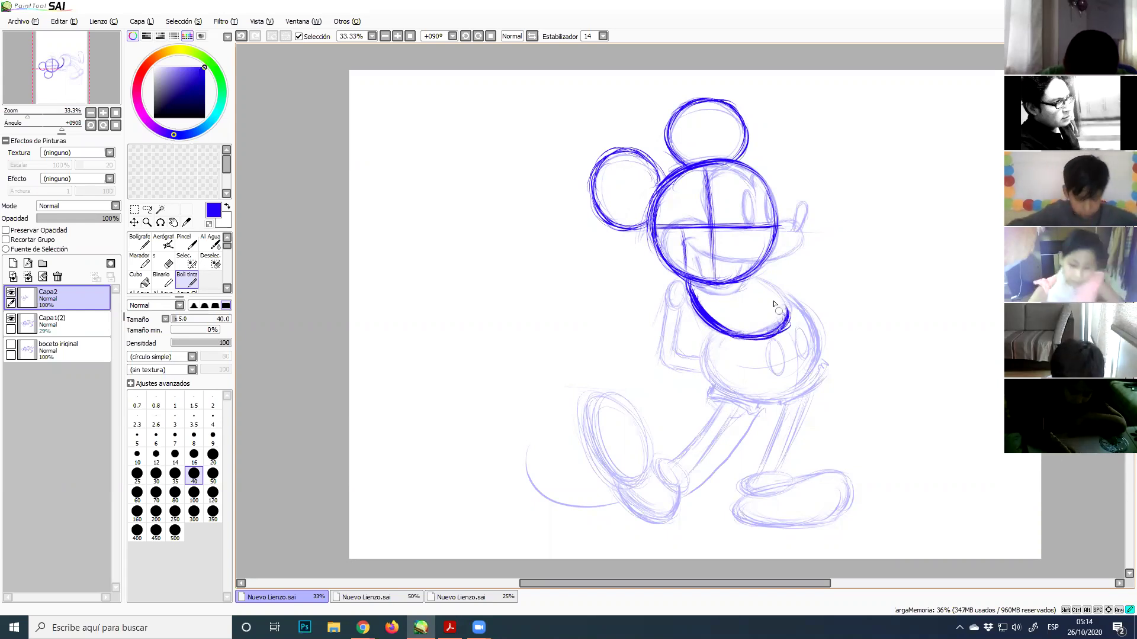
{"action": "left_click_drag", "start_coordinate": [756, 275], "coordinate": [791, 314]}
{"action": "mouse_move", "coordinate": [758, 277]}
{"action": "left_mouse_down"}
{"action": "mouse_move", "coordinate": [780, 312]}
{"action": "mouse_move", "coordinate": [766, 279]}
{"action": "mouse_move", "coordinate": [786, 328]}
{"action": "mouse_move", "coordinate": [745, 275]}
{"action": "mouse_move", "coordinate": [782, 286]}
{"action": "mouse_move", "coordinate": [755, 279]}
{"action": "mouse_move", "coordinate": [793, 322]}
{"action": "mouse_move", "coordinate": [767, 280]}
{"action": "mouse_move", "coordinate": [792, 308]}
{"action": "left_mouse_up"}
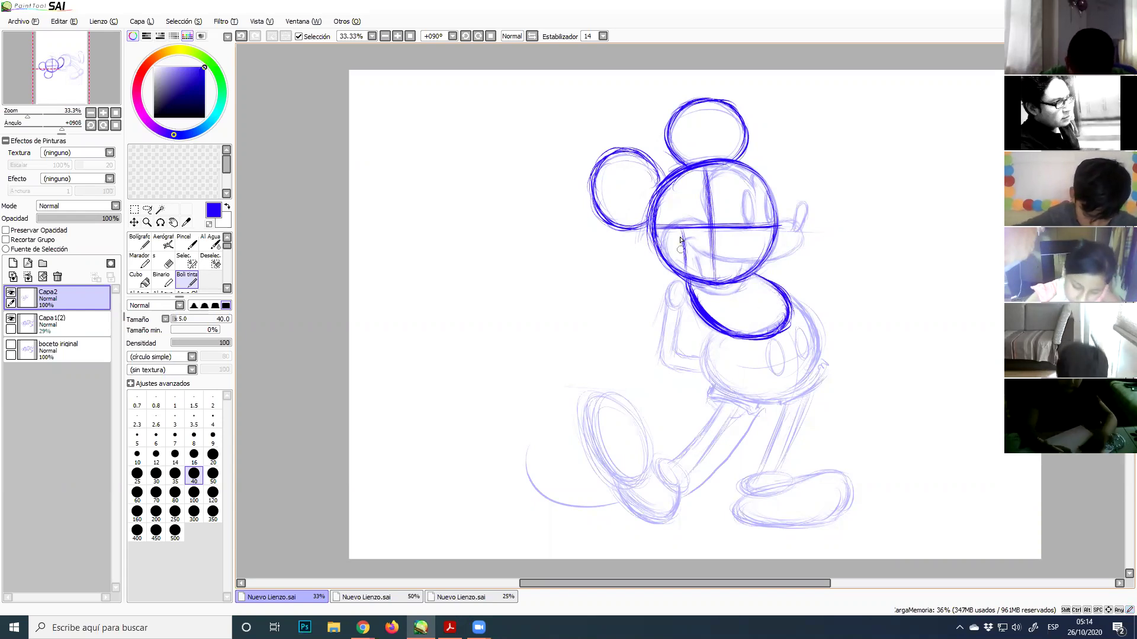
{"action": "left_click_drag", "start_coordinate": [682, 234], "coordinate": [685, 275]}
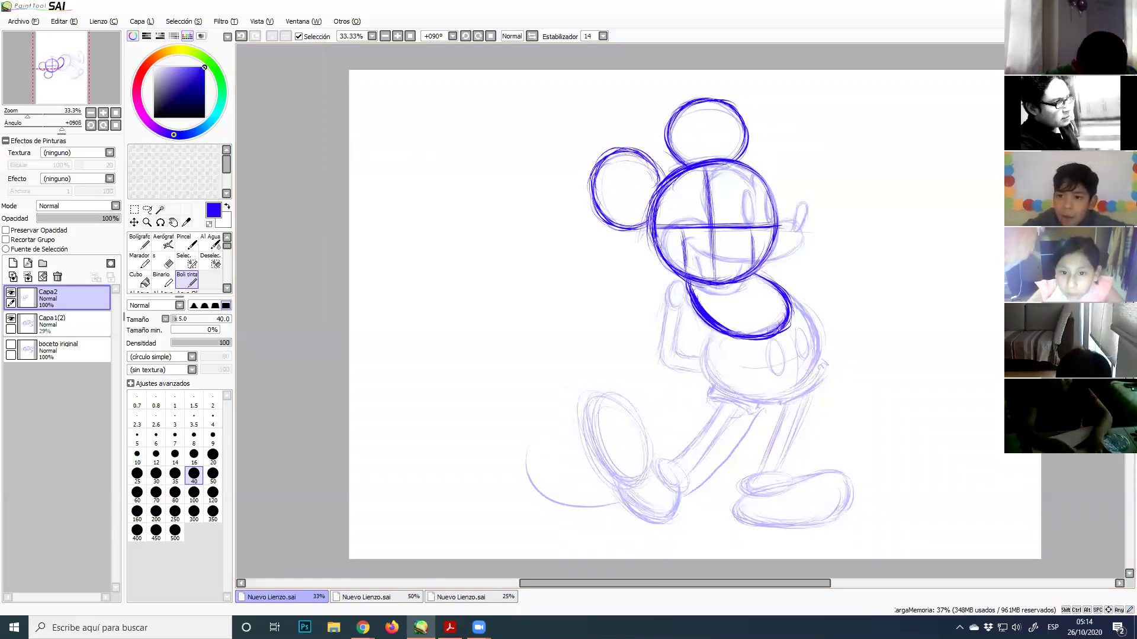
{"action": "mouse_move", "coordinate": [450, 626]}
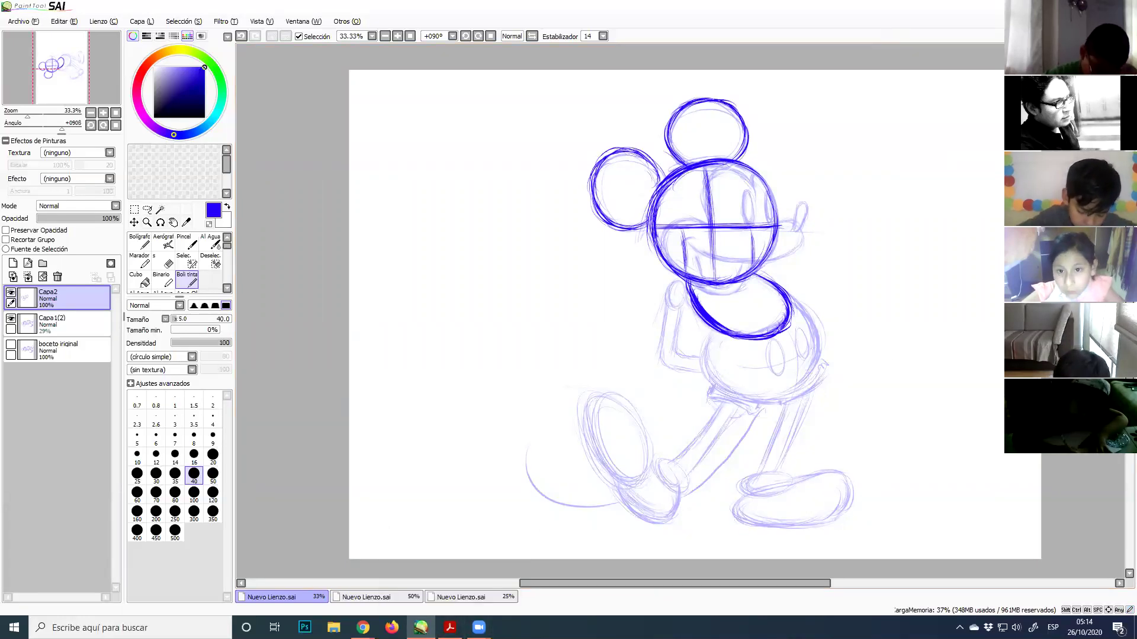
{"action": "key", "text": "super+d"}
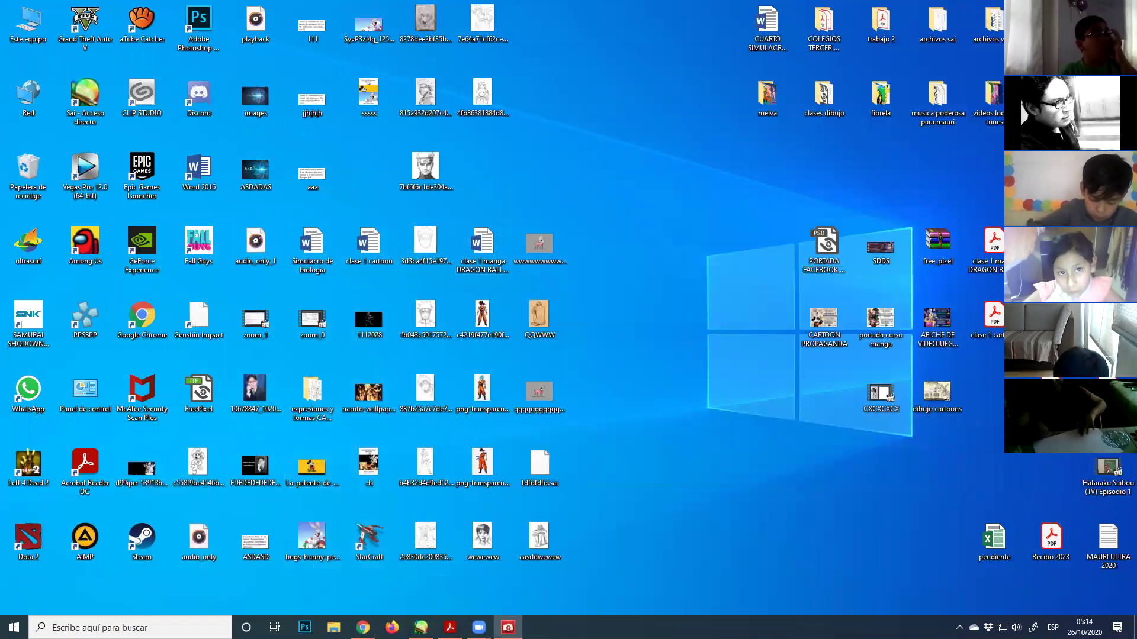
{"action": "key", "text": "super+d"}
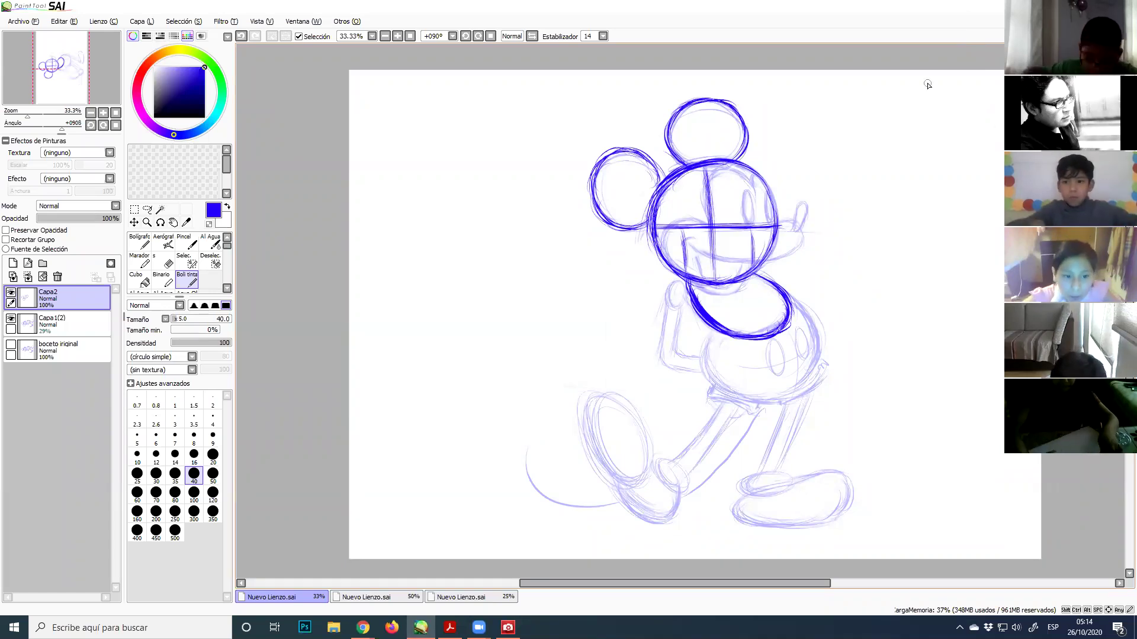
{"action": "key", "text": "alt+Tab"}
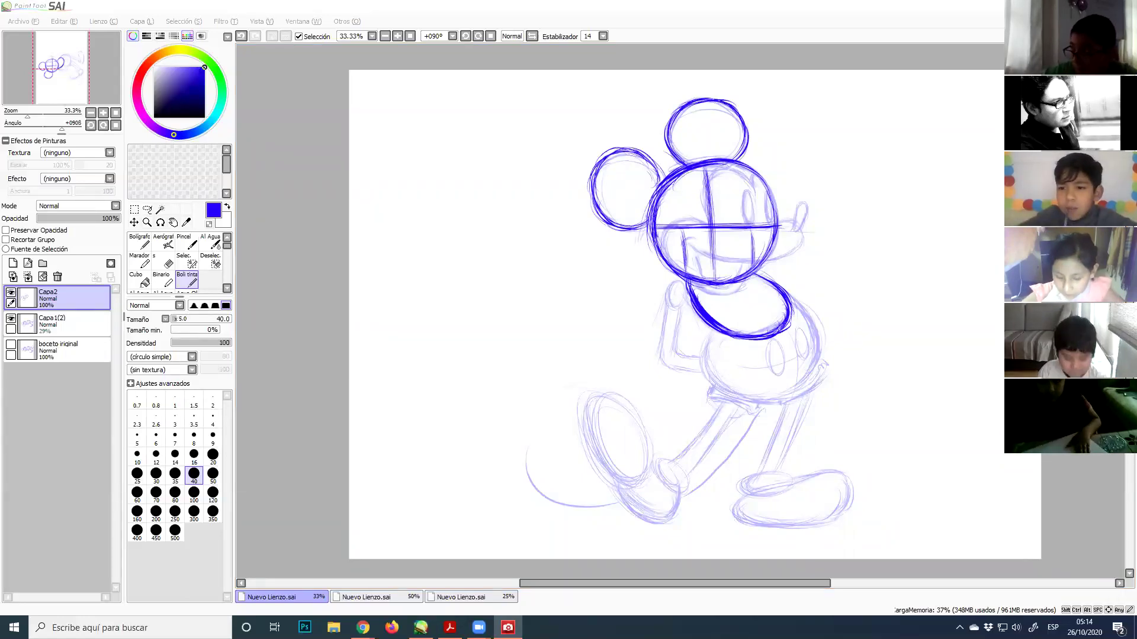
{"action": "left_click", "coordinate": [748, 91]}
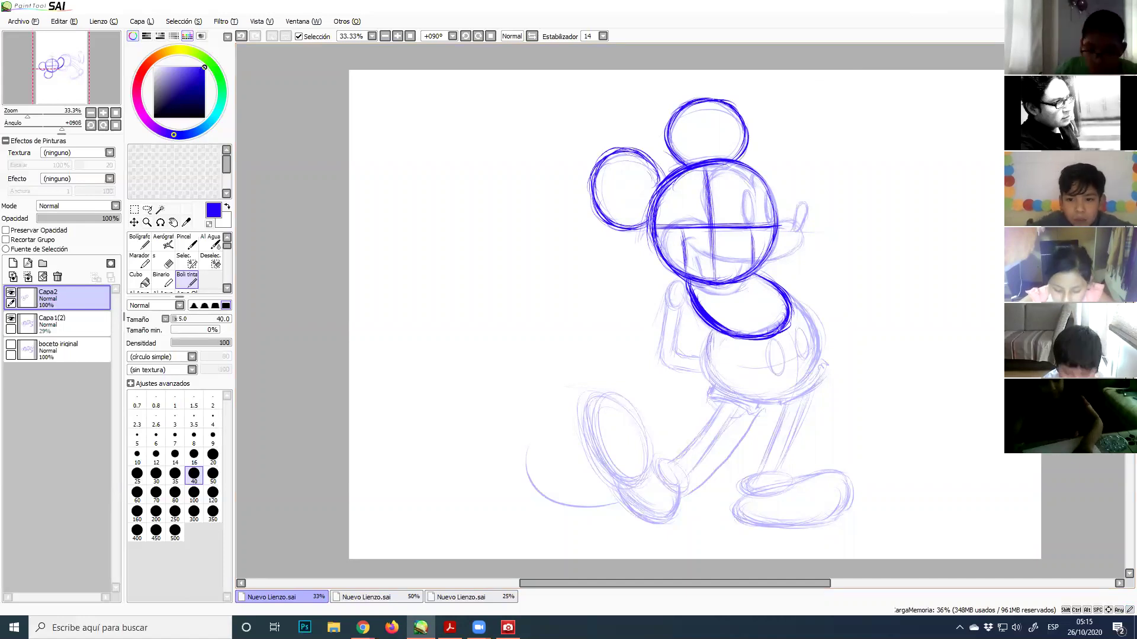
Trace the large round circle of the shorts, overlapping the underside of the upper torso oval
{"action": "left_click_drag", "start_coordinate": [714, 330], "coordinate": [717, 383]}
{"action": "mouse_move", "coordinate": [710, 336]}
{"action": "left_mouse_down"}
{"action": "mouse_move", "coordinate": [732, 362]}
{"action": "mouse_move", "coordinate": [722, 348]}
{"action": "mouse_move", "coordinate": [727, 390]}
{"action": "mouse_move", "coordinate": [730, 354]}
{"action": "mouse_move", "coordinate": [766, 400]}
{"action": "left_mouse_up"}
{"action": "mouse_move", "coordinate": [712, 368]}
{"action": "left_mouse_down"}
{"action": "mouse_move", "coordinate": [770, 402]}
{"action": "mouse_move", "coordinate": [708, 376]}
{"action": "mouse_move", "coordinate": [787, 394]}
{"action": "mouse_move", "coordinate": [774, 408]}
{"action": "mouse_move", "coordinate": [750, 383]}
{"action": "mouse_move", "coordinate": [778, 408]}
{"action": "mouse_move", "coordinate": [736, 386]}
{"action": "mouse_move", "coordinate": [792, 377]}
{"action": "mouse_move", "coordinate": [751, 403]}
{"action": "mouse_move", "coordinate": [757, 386]}
{"action": "mouse_move", "coordinate": [808, 379]}
{"action": "mouse_move", "coordinate": [801, 406]}
{"action": "mouse_move", "coordinate": [791, 395]}
{"action": "mouse_move", "coordinate": [807, 358]}
{"action": "mouse_move", "coordinate": [817, 384]}
{"action": "mouse_move", "coordinate": [801, 397]}
{"action": "mouse_move", "coordinate": [809, 345]}
{"action": "mouse_move", "coordinate": [814, 382]}
{"action": "mouse_move", "coordinate": [801, 388]}
{"action": "mouse_move", "coordinate": [805, 327]}
{"action": "mouse_move", "coordinate": [818, 335]}
{"action": "mouse_move", "coordinate": [781, 296]}
{"action": "mouse_move", "coordinate": [819, 322]}
{"action": "mouse_move", "coordinate": [791, 310]}
{"action": "mouse_move", "coordinate": [822, 333]}
{"action": "mouse_move", "coordinate": [813, 385]}
{"action": "left_mouse_up"}
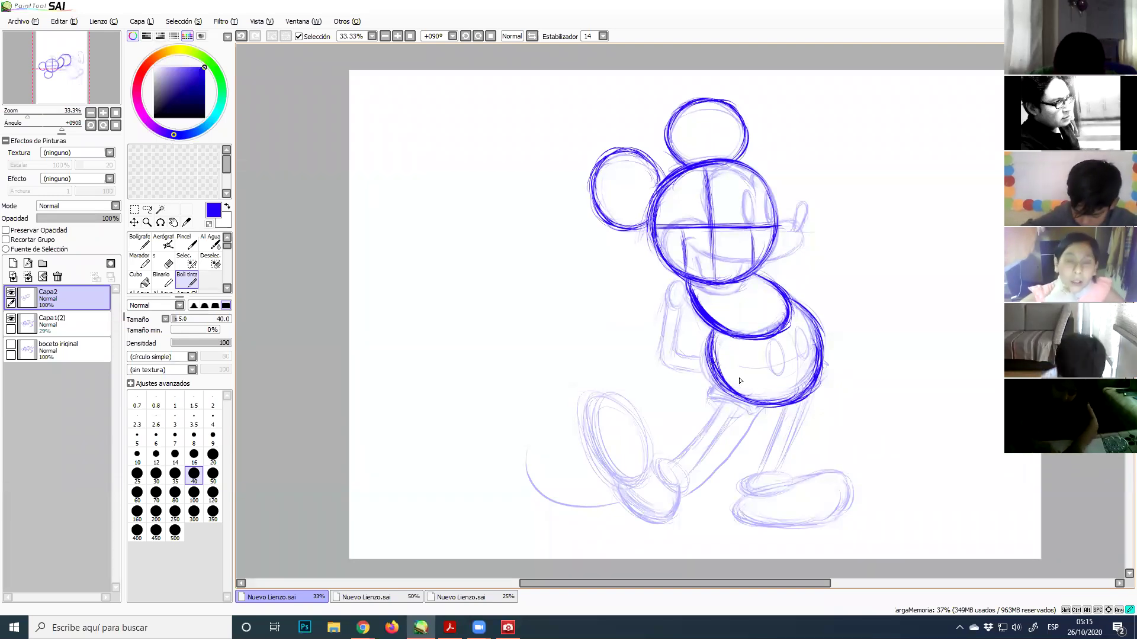
{"action": "mouse_move", "coordinate": [717, 343]}
{"action": "left_mouse_down"}
{"action": "mouse_move", "coordinate": [739, 385]}
{"action": "mouse_move", "coordinate": [812, 404]}
{"action": "mouse_move", "coordinate": [797, 406]}
{"action": "mouse_move", "coordinate": [813, 394]}
{"action": "mouse_move", "coordinate": [822, 356]}
{"action": "mouse_move", "coordinate": [825, 381]}
{"action": "mouse_move", "coordinate": [792, 306]}
{"action": "mouse_move", "coordinate": [783, 301]}
{"action": "mouse_move", "coordinate": [819, 362]}
{"action": "mouse_move", "coordinate": [792, 395]}
{"action": "left_mouse_up"}
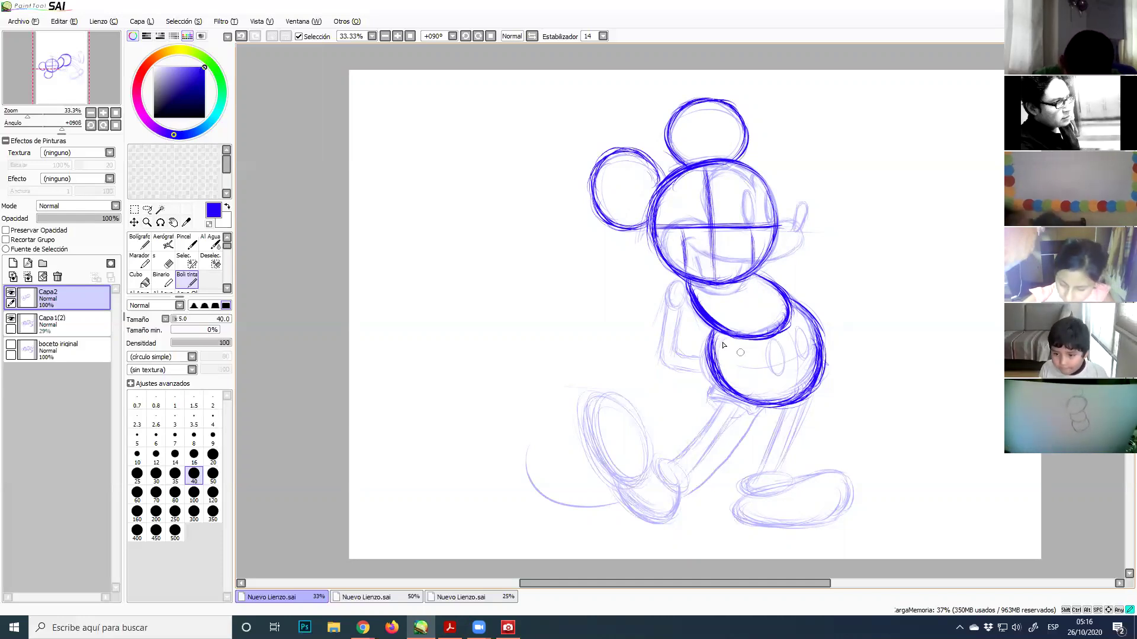
Thicken the outline of the shorts circle with extra strokes along its side and underside
{"action": "mouse_move", "coordinate": [733, 342]}
{"action": "left_mouse_down"}
{"action": "mouse_move", "coordinate": [734, 367]}
{"action": "mouse_move", "coordinate": [789, 351]}
{"action": "mouse_move", "coordinate": [733, 370]}
{"action": "mouse_move", "coordinate": [814, 356]}
{"action": "mouse_move", "coordinate": [809, 337]}
{"action": "left_mouse_up"}
{"action": "key", "text": "ctrl+z"}
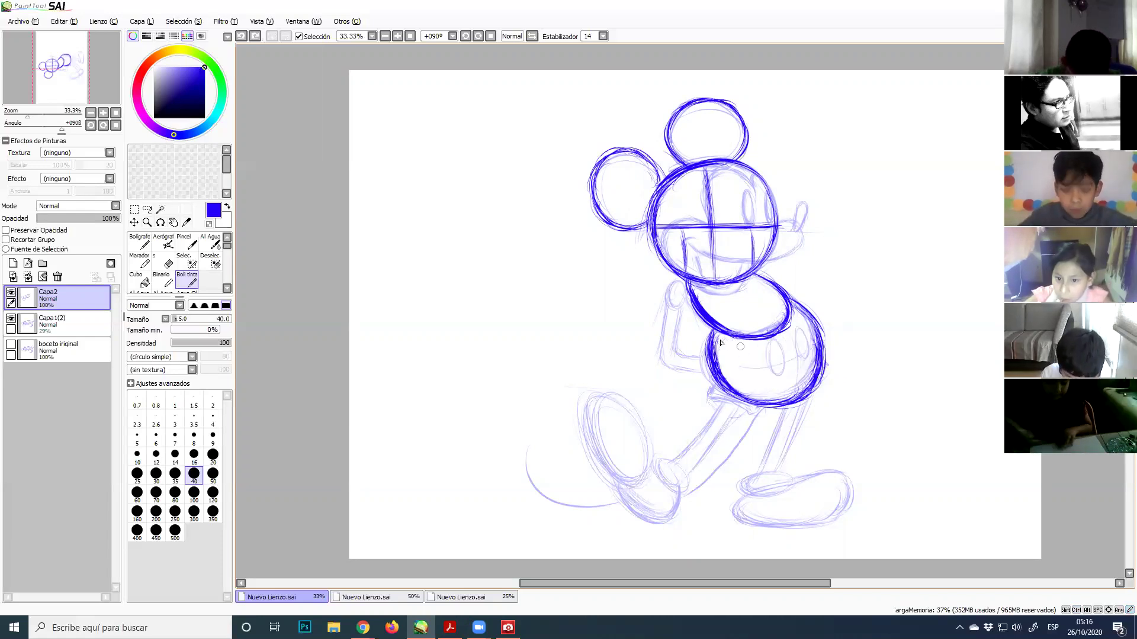
{"action": "left_click_drag", "start_coordinate": [717, 326], "coordinate": [715, 367]}
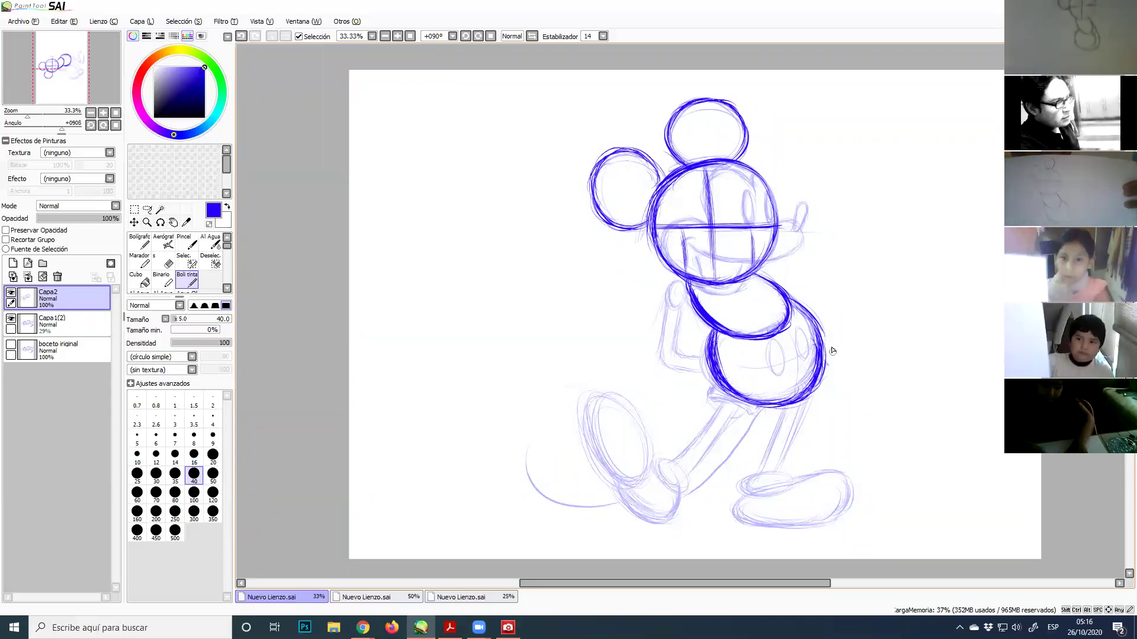
{"action": "mouse_move", "coordinate": [714, 329]}
{"action": "left_mouse_down"}
{"action": "mouse_move", "coordinate": [723, 367]}
{"action": "mouse_move", "coordinate": [785, 419]}
{"action": "left_mouse_up"}
{"action": "mouse_move", "coordinate": [729, 362]}
{"action": "left_mouse_down"}
{"action": "mouse_move", "coordinate": [813, 386]}
{"action": "mouse_move", "coordinate": [777, 341]}
{"action": "mouse_move", "coordinate": [815, 332]}
{"action": "mouse_move", "coordinate": [745, 336]}
{"action": "mouse_move", "coordinate": [742, 400]}
{"action": "mouse_move", "coordinate": [815, 380]}
{"action": "left_mouse_up"}
{"action": "key", "text": "ctrl+z"}
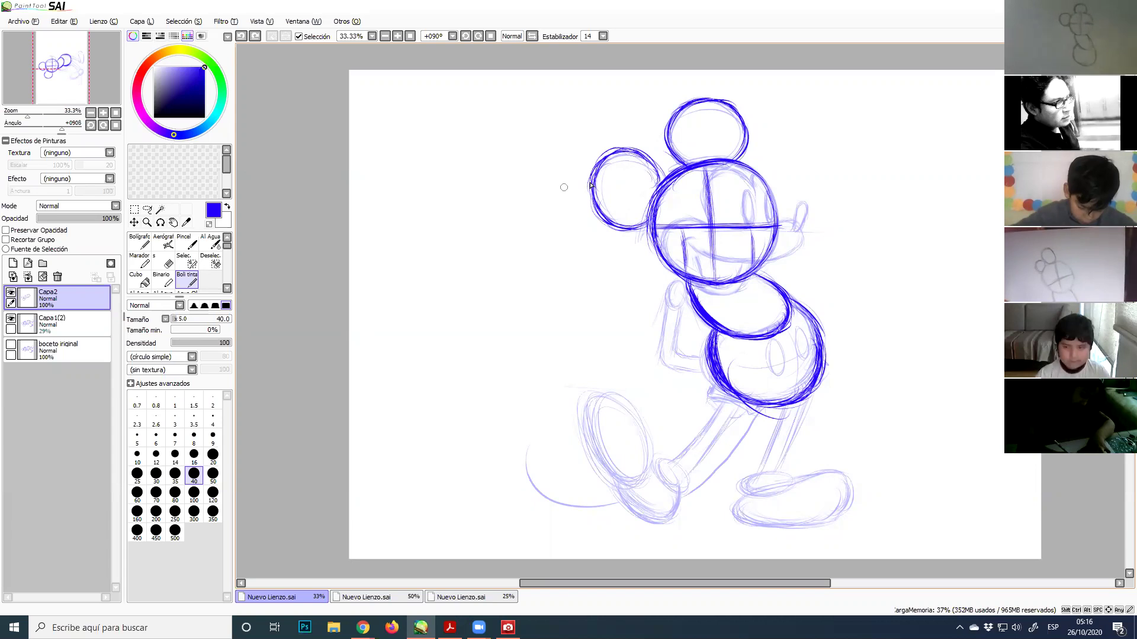
{"action": "mouse_move", "coordinate": [612, 160]}
{"action": "left_mouse_down"}
{"action": "mouse_move", "coordinate": [626, 201]}
{"action": "mouse_move", "coordinate": [597, 205]}
{"action": "mouse_move", "coordinate": [651, 176]}
{"action": "mouse_move", "coordinate": [620, 228]}
{"action": "mouse_move", "coordinate": [633, 167]}
{"action": "left_mouse_up"}
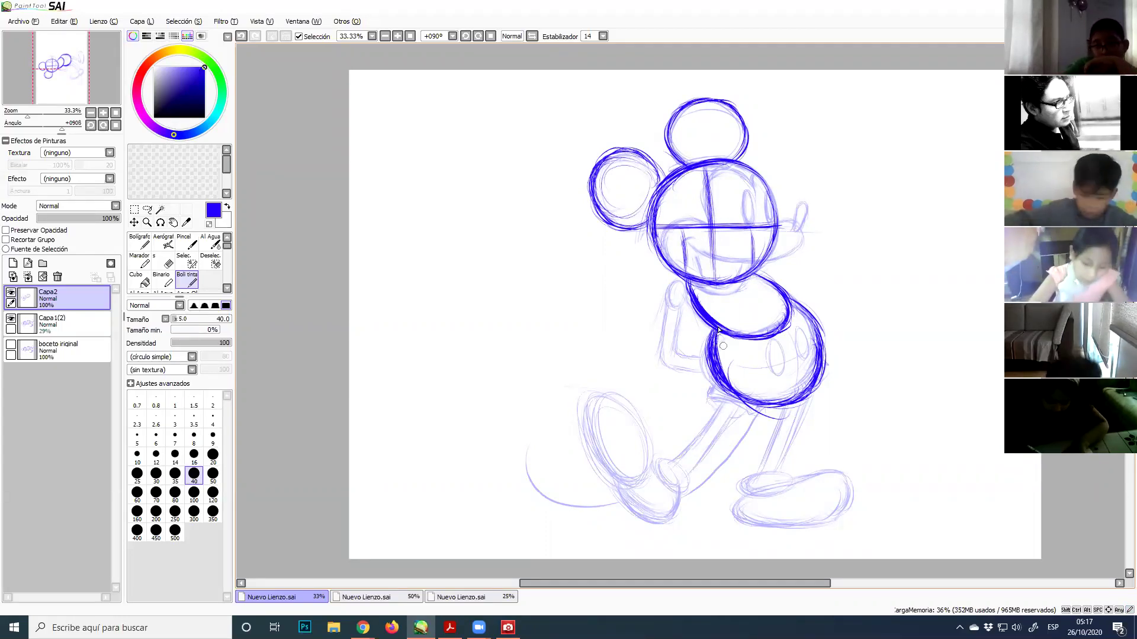
{"action": "mouse_move", "coordinate": [713, 349]}
{"action": "left_mouse_down"}
{"action": "mouse_move", "coordinate": [747, 381]}
{"action": "mouse_move", "coordinate": [777, 374]}
{"action": "left_mouse_up"}
{"action": "mouse_move", "coordinate": [715, 355]}
{"action": "left_mouse_down"}
{"action": "mouse_move", "coordinate": [846, 399]}
{"action": "mouse_move", "coordinate": [844, 315]}
{"action": "mouse_move", "coordinate": [857, 355]}
{"action": "mouse_move", "coordinate": [731, 396]}
{"action": "left_mouse_up"}
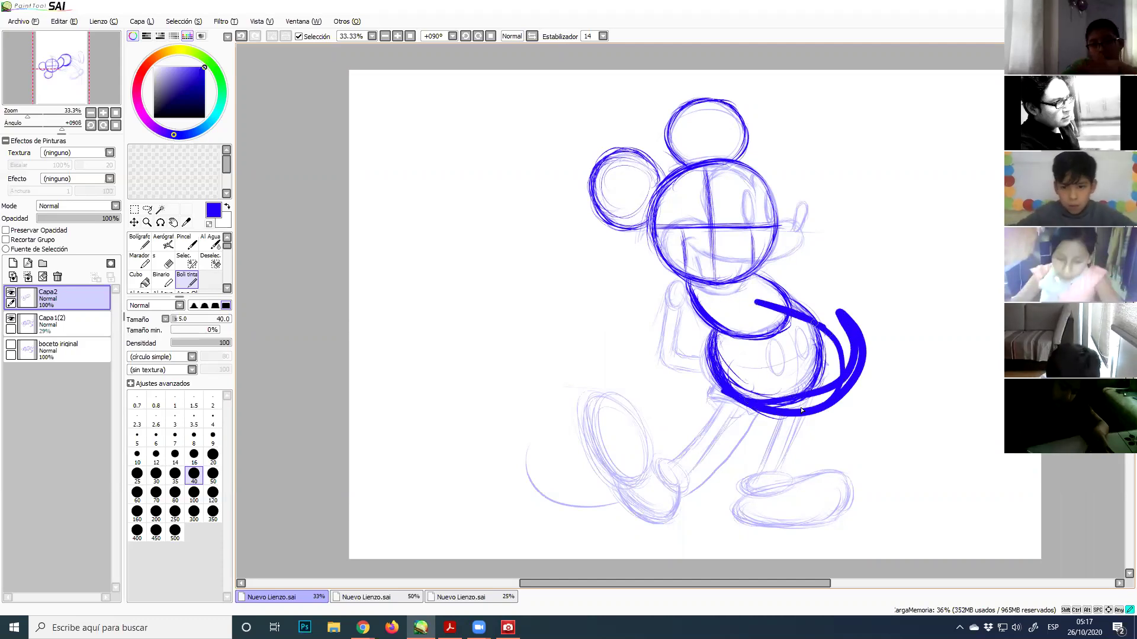
{"action": "key", "text": "ctrl+z"}
{"action": "mouse_move", "coordinate": [714, 352]}
{"action": "left_mouse_down"}
{"action": "mouse_move", "coordinate": [798, 407]}
{"action": "mouse_move", "coordinate": [785, 292]}
{"action": "mouse_move", "coordinate": [790, 325]}
{"action": "left_mouse_up"}
{"action": "key", "text": "ctrl+z"}
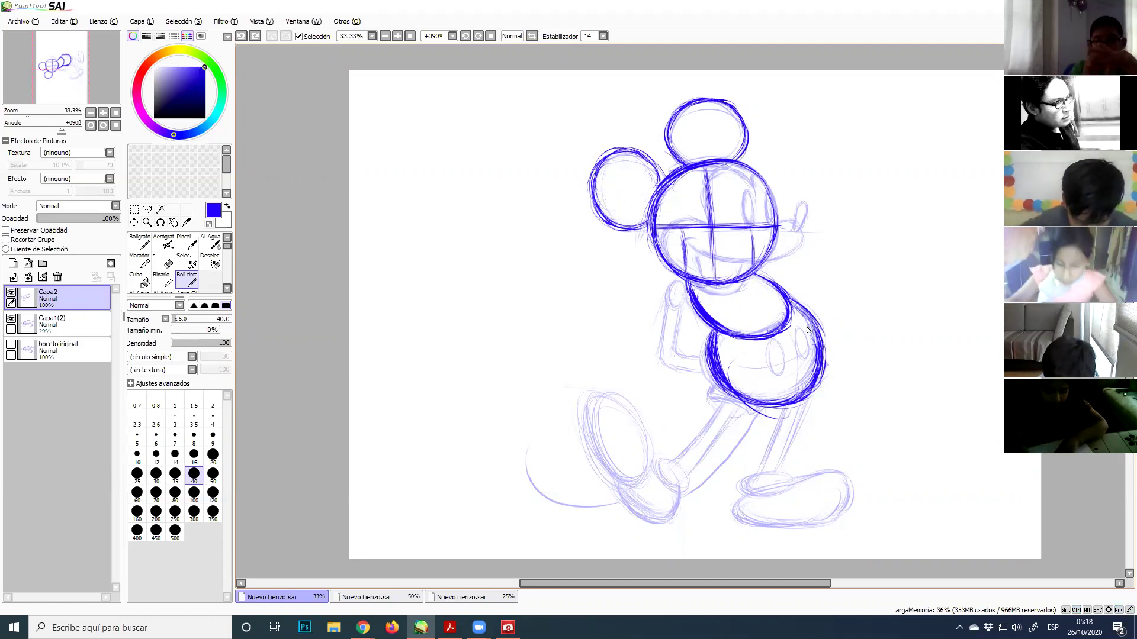
Erase the stray stroke running past the underside of the shorts circle
{"action": "key", "text": "e"}
{"action": "left_click_drag", "start_coordinate": [758, 411], "coordinate": [801, 418]}
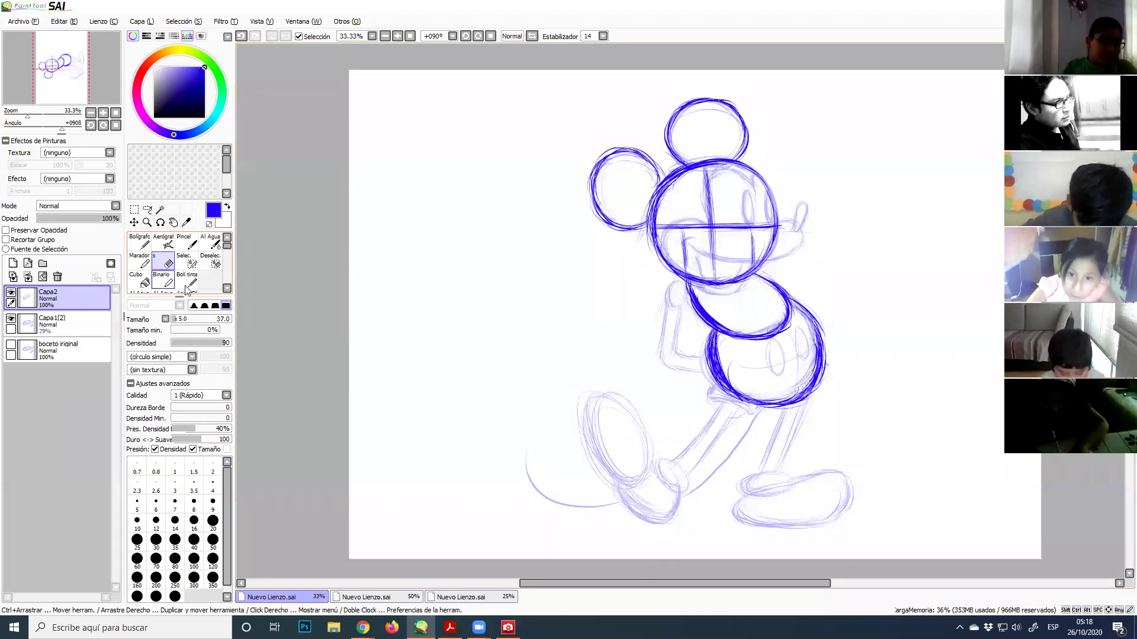
With the Boli tinta brush, add short ticks on the lower edge of the shorts circle where the leg openings begin
{"action": "left_click", "coordinate": [187, 284]}
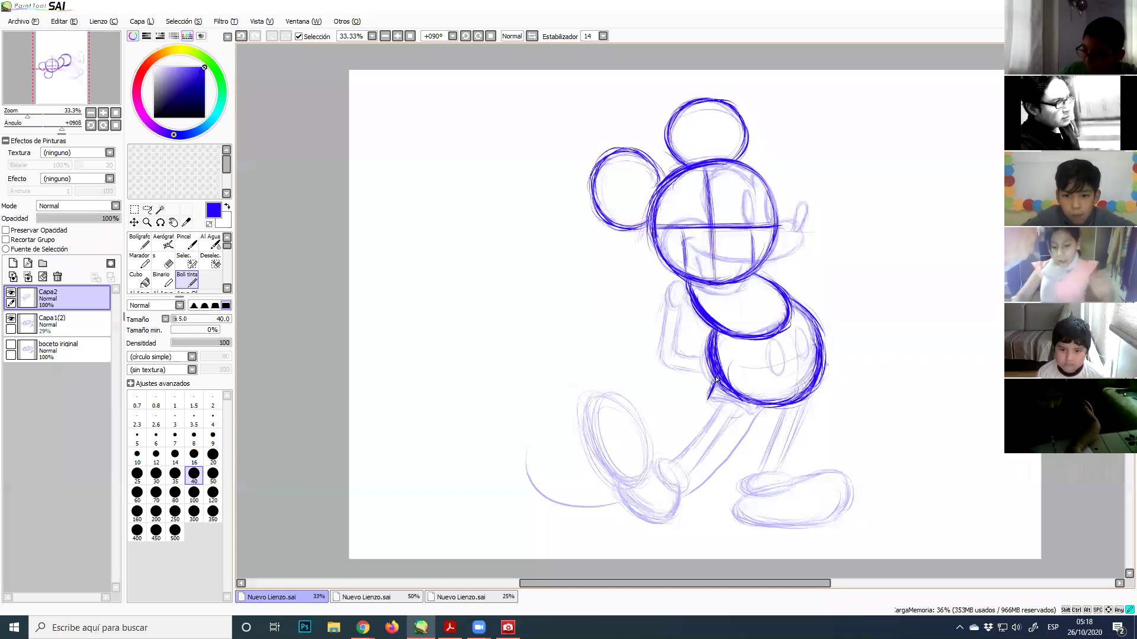
{"action": "left_click_drag", "start_coordinate": [712, 380], "coordinate": [707, 399]}
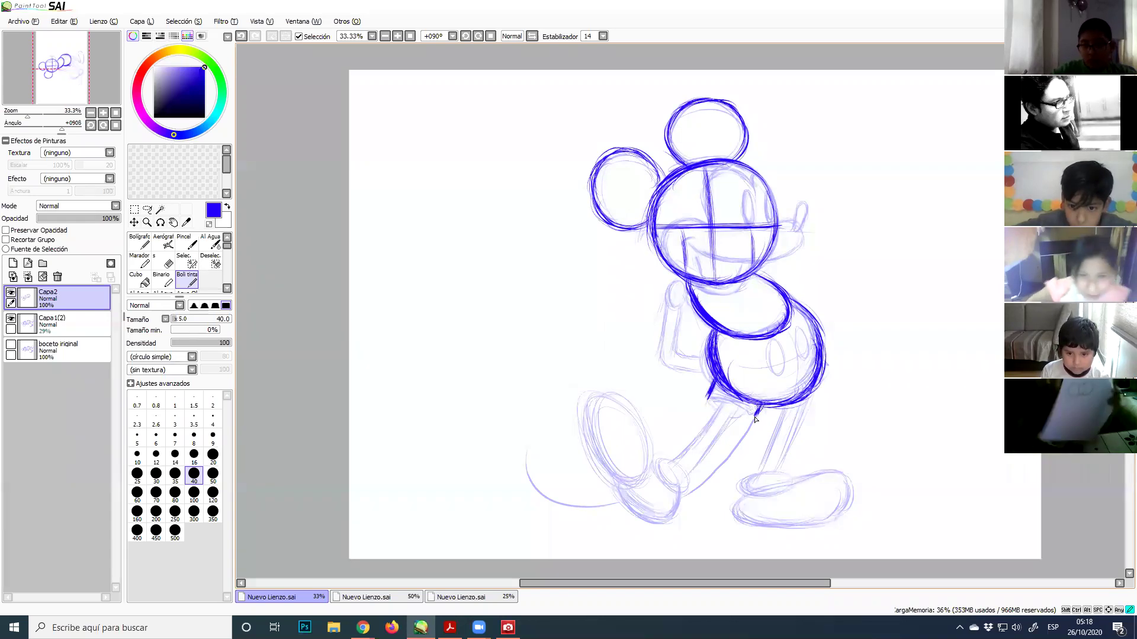
{"action": "left_click_drag", "start_coordinate": [759, 405], "coordinate": [755, 415]}
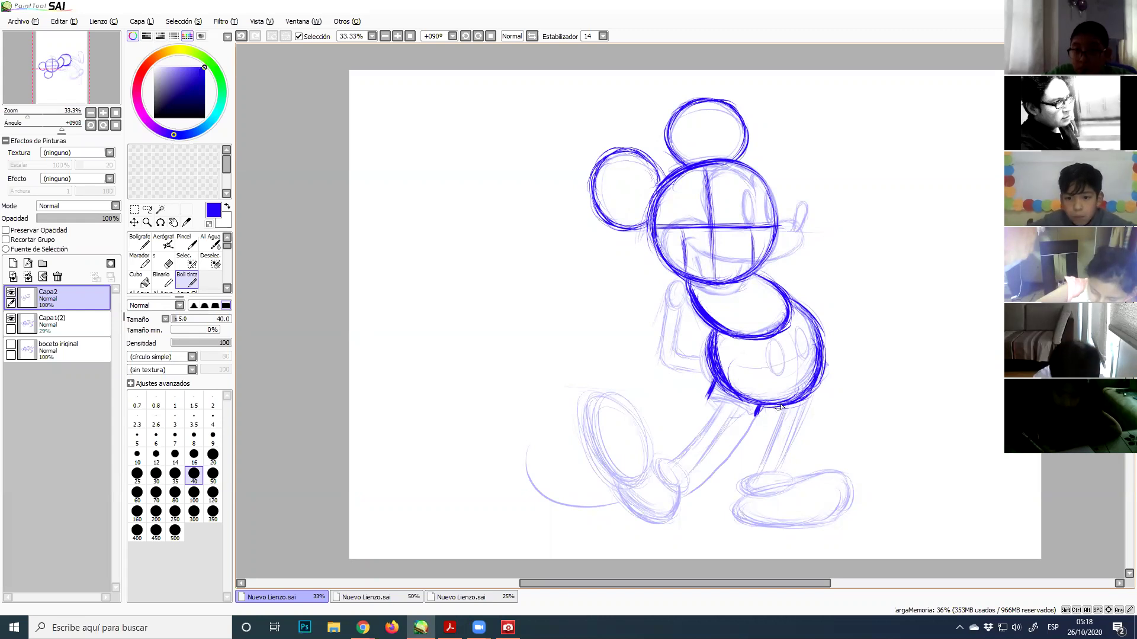
{"action": "left_click_drag", "start_coordinate": [778, 407], "coordinate": [780, 411]}
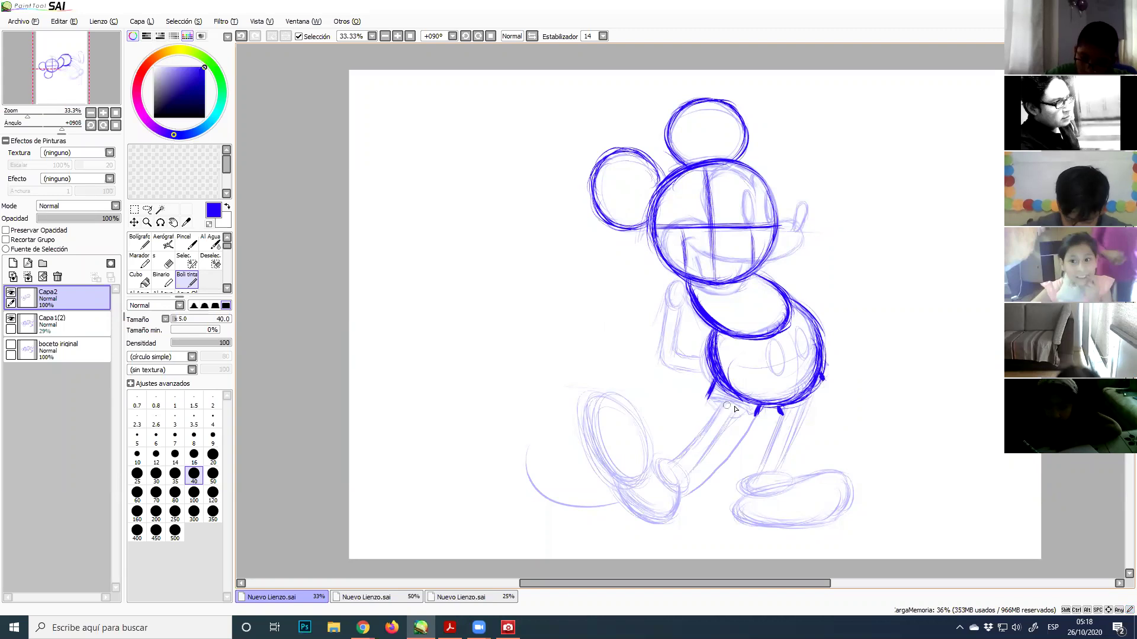
Connect the ticks under the shorts circle with hem lines for both leg openings
{"action": "left_click_drag", "start_coordinate": [707, 401], "coordinate": [759, 415]}
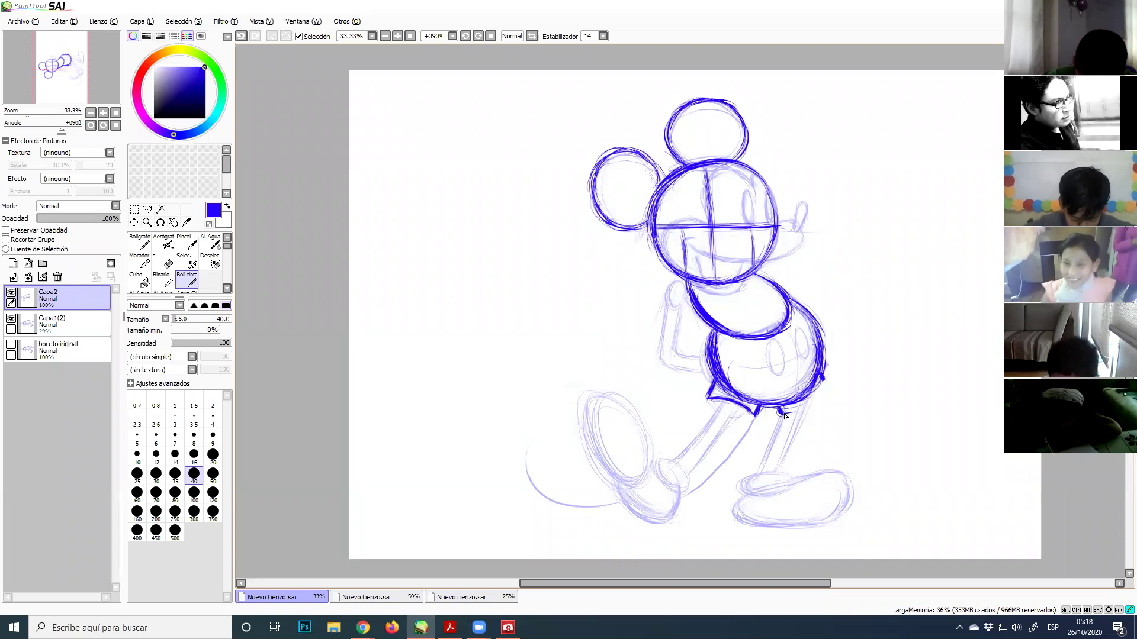
{"action": "mouse_move", "coordinate": [780, 414]}
{"action": "left_mouse_down"}
{"action": "mouse_move", "coordinate": [814, 401]}
{"action": "mouse_move", "coordinate": [799, 406]}
{"action": "mouse_move", "coordinate": [823, 378]}
{"action": "mouse_move", "coordinate": [778, 416]}
{"action": "mouse_move", "coordinate": [823, 384]}
{"action": "left_mouse_up"}
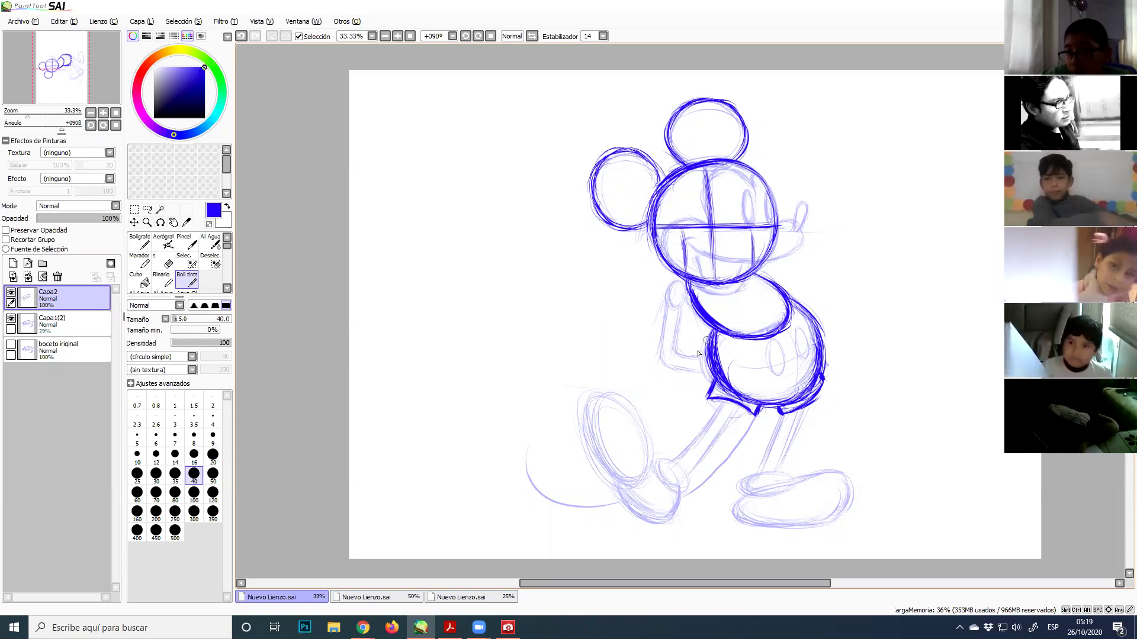
{"action": "mouse_move", "coordinate": [727, 357]}
{"action": "left_mouse_down"}
{"action": "mouse_move", "coordinate": [799, 338]}
{"action": "mouse_move", "coordinate": [795, 391]}
{"action": "mouse_move", "coordinate": [761, 341]}
{"action": "mouse_move", "coordinate": [824, 356]}
{"action": "mouse_move", "coordinate": [810, 393]}
{"action": "mouse_move", "coordinate": [742, 392]}
{"action": "mouse_move", "coordinate": [758, 337]}
{"action": "mouse_move", "coordinate": [797, 388]}
{"action": "left_mouse_up"}
{"action": "key", "text": "ctrl+z"}
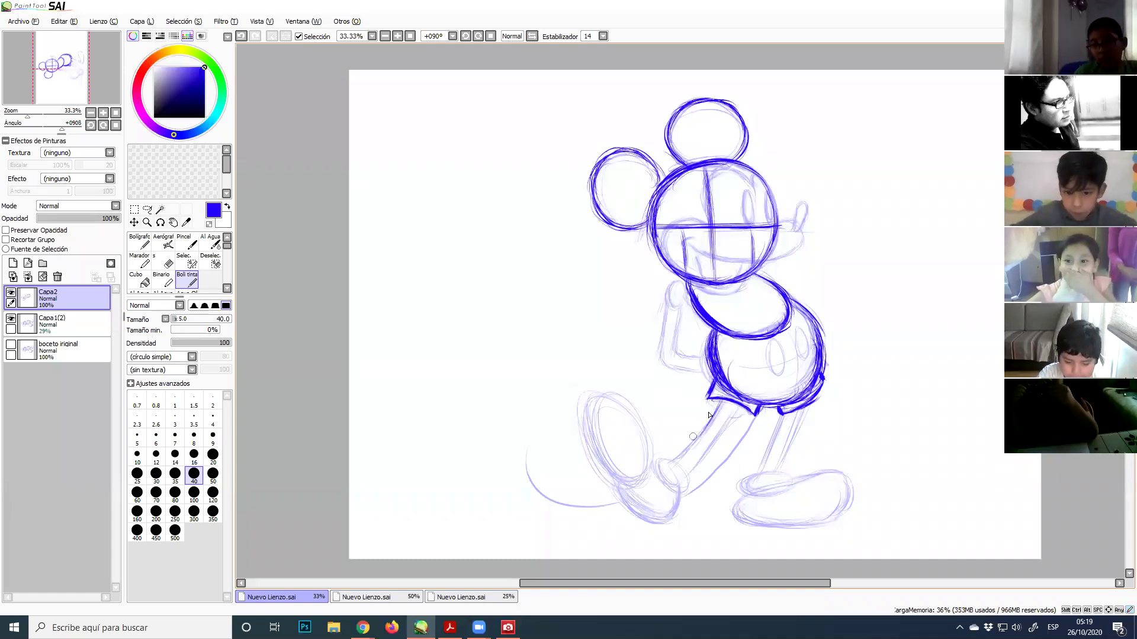
Trace both sides of the trailing leg from the shorts hem down to the ankle
{"action": "left_click_drag", "start_coordinate": [707, 417], "coordinate": [679, 453]}
{"action": "left_click_drag", "start_coordinate": [718, 405], "coordinate": [677, 456]}
{"action": "left_click_drag", "start_coordinate": [717, 406], "coordinate": [673, 458]}
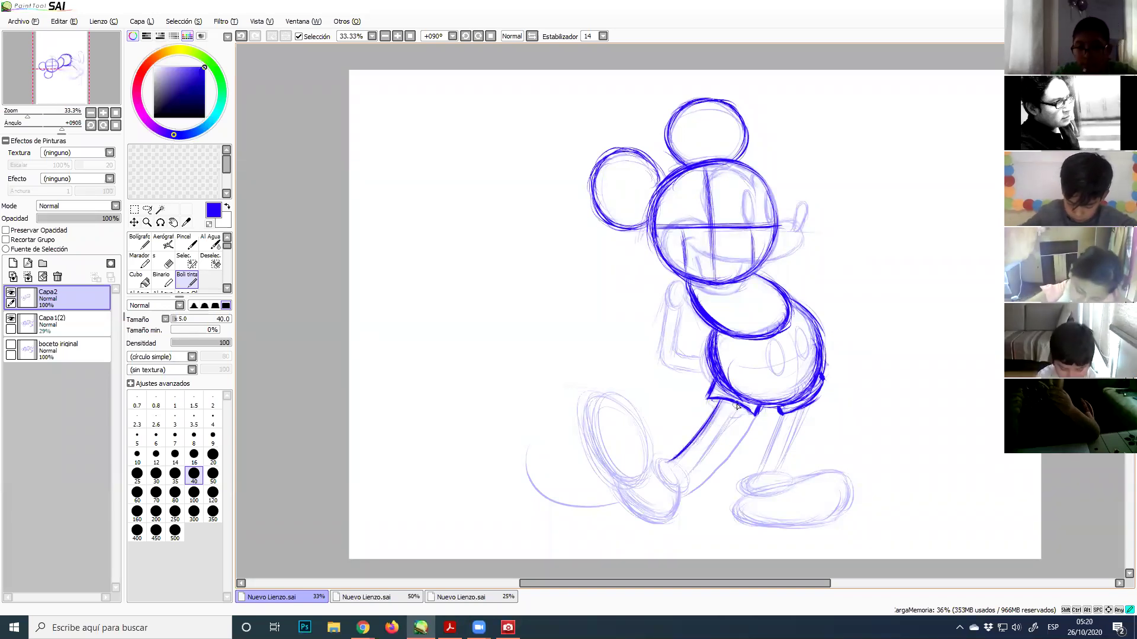
{"action": "left_click_drag", "start_coordinate": [733, 407], "coordinate": [700, 464]}
{"action": "left_click_drag", "start_coordinate": [730, 412], "coordinate": [682, 481]}
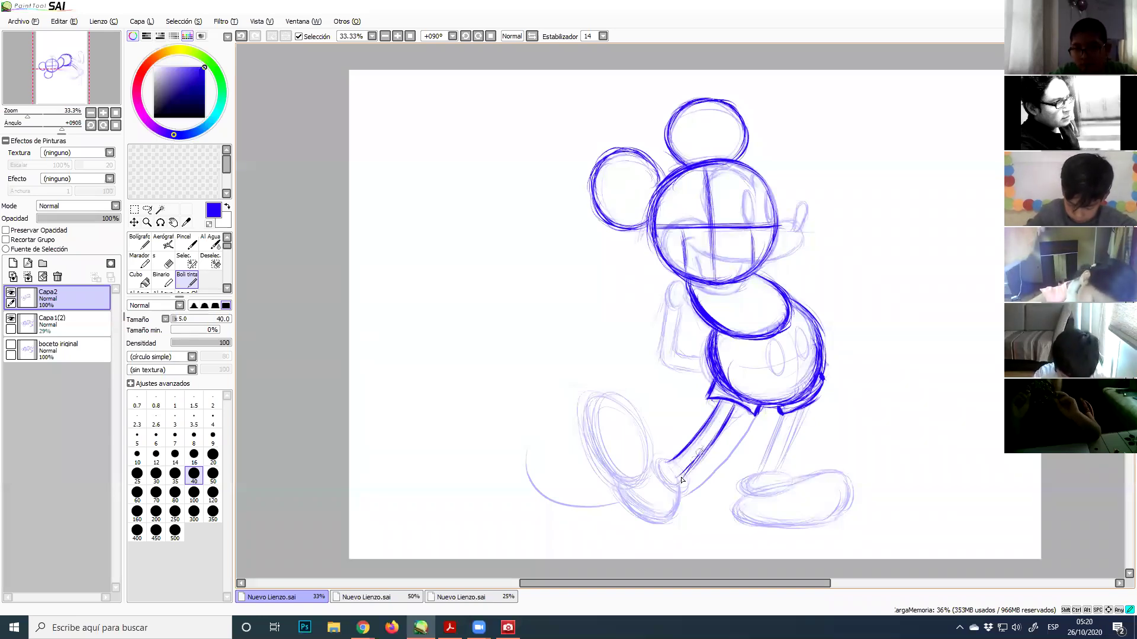
{"action": "left_click_drag", "start_coordinate": [726, 406], "coordinate": [684, 468]}
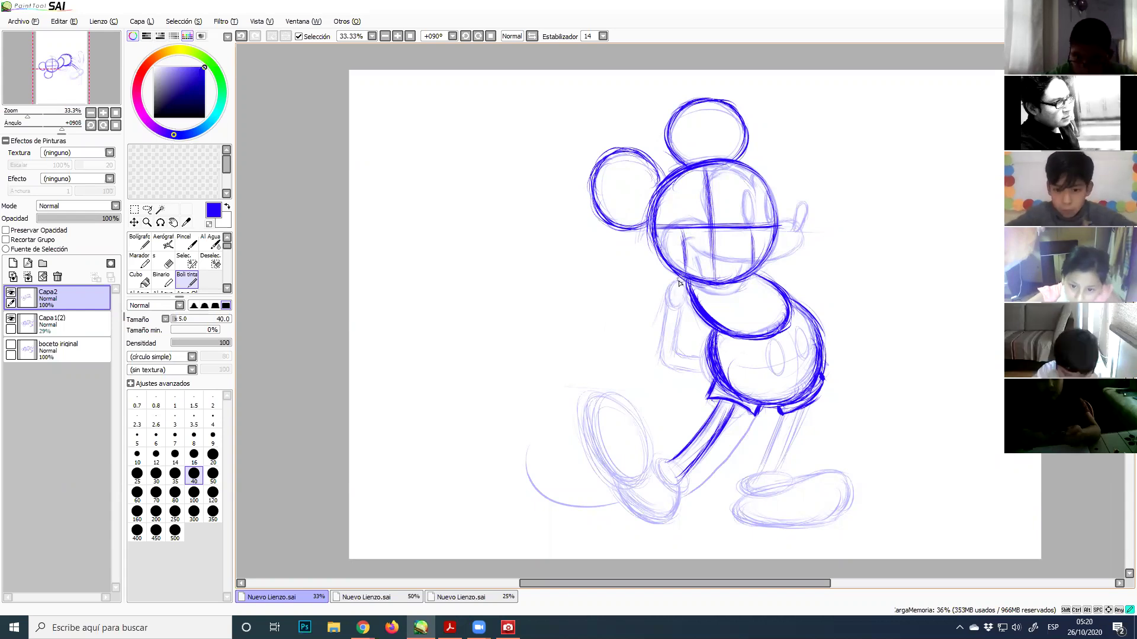
Trace the bent arm from the shoulder down to the elbow and across to the shorts circle
{"action": "left_click_drag", "start_coordinate": [683, 277], "coordinate": [670, 305]}
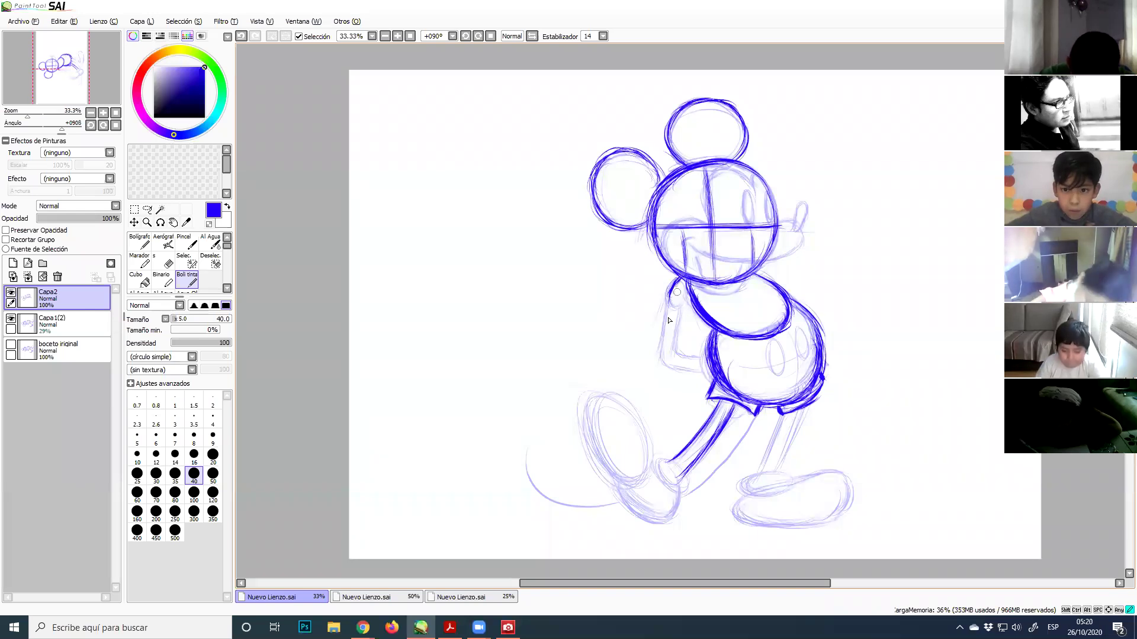
{"action": "left_click_drag", "start_coordinate": [668, 310], "coordinate": [662, 345]}
{"action": "left_click_drag", "start_coordinate": [667, 306], "coordinate": [662, 343]}
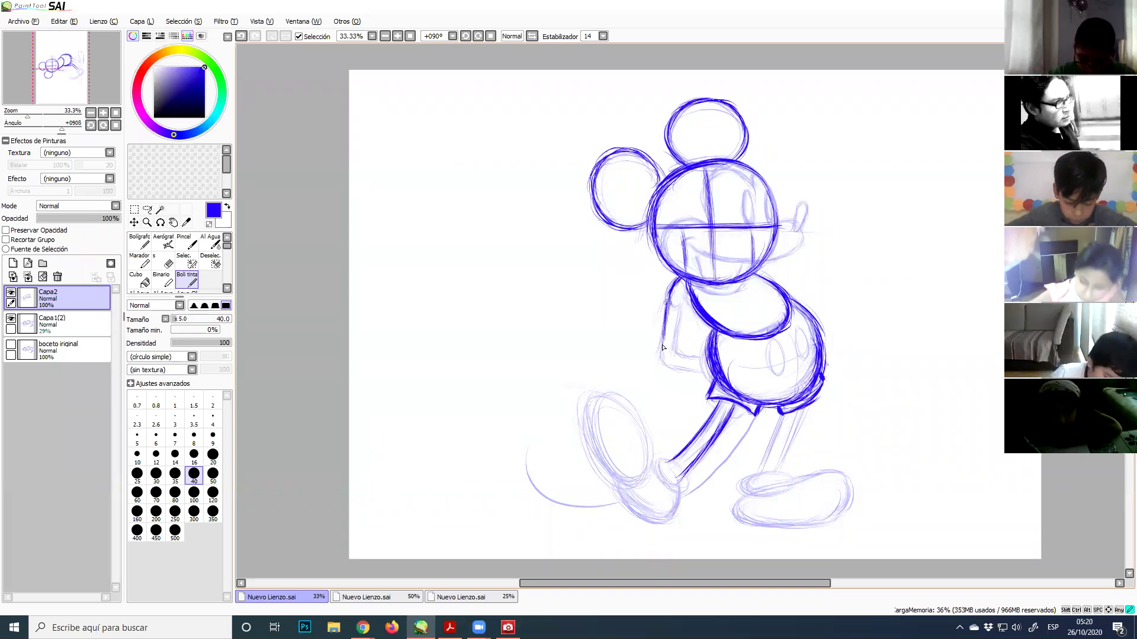
{"action": "mouse_move", "coordinate": [667, 296]}
{"action": "left_mouse_down"}
{"action": "mouse_move", "coordinate": [661, 362]}
{"action": "mouse_move", "coordinate": [663, 351]}
{"action": "mouse_move", "coordinate": [675, 364]}
{"action": "mouse_move", "coordinate": [664, 363]}
{"action": "mouse_move", "coordinate": [661, 352]}
{"action": "mouse_move", "coordinate": [689, 369]}
{"action": "mouse_move", "coordinate": [695, 363]}
{"action": "left_mouse_up"}
{"action": "left_click_drag", "start_coordinate": [673, 365], "coordinate": [711, 368]}
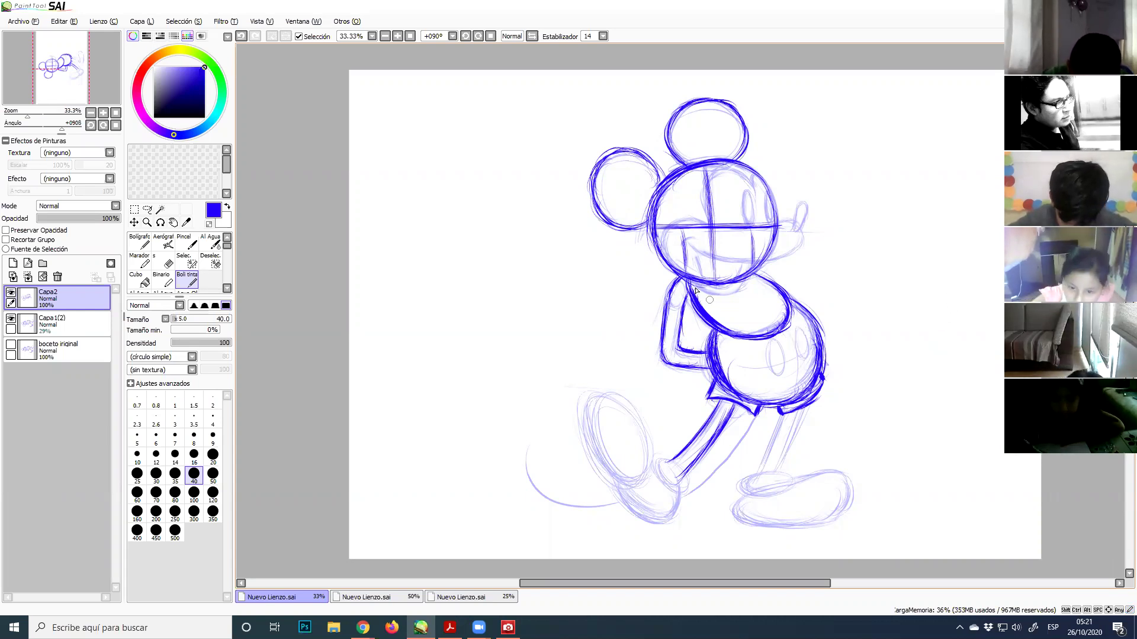
{"action": "mouse_move", "coordinate": [654, 324]}
{"action": "left_mouse_down"}
{"action": "mouse_move", "coordinate": [652, 339]}
{"action": "mouse_move", "coordinate": [687, 320]}
{"action": "mouse_move", "coordinate": [512, 316]}
{"action": "left_mouse_up"}
{"action": "mouse_move", "coordinate": [697, 422]}
{"action": "left_mouse_down"}
{"action": "mouse_move", "coordinate": [719, 455]}
{"action": "mouse_move", "coordinate": [678, 420]}
{"action": "mouse_move", "coordinate": [465, 389]}
{"action": "left_mouse_up"}
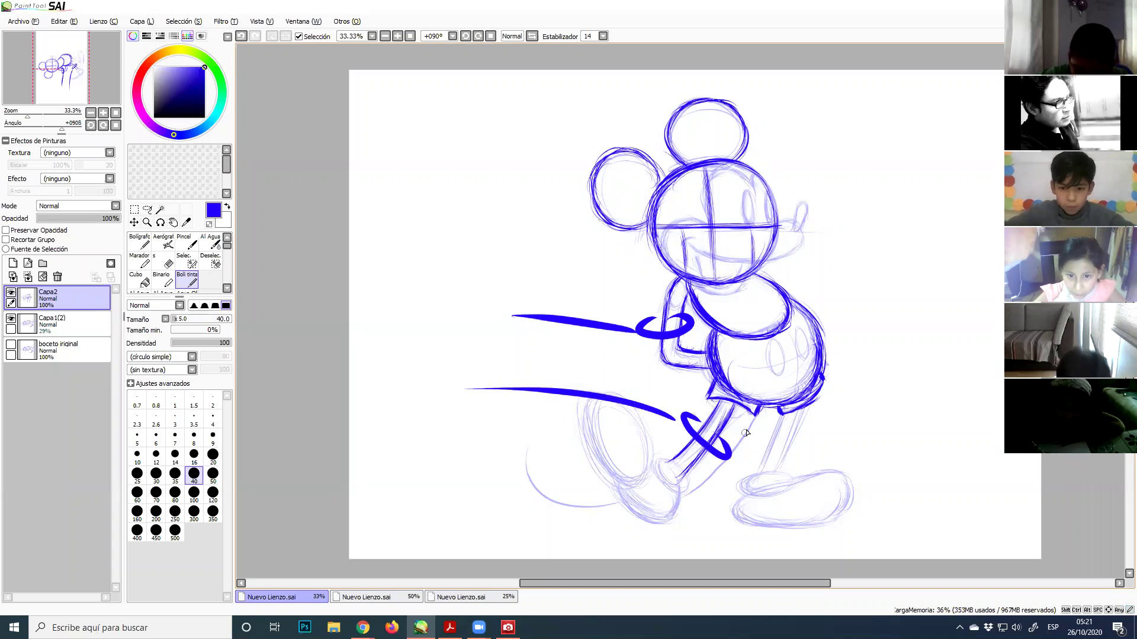
{"action": "key", "text": "ctrl+z"}
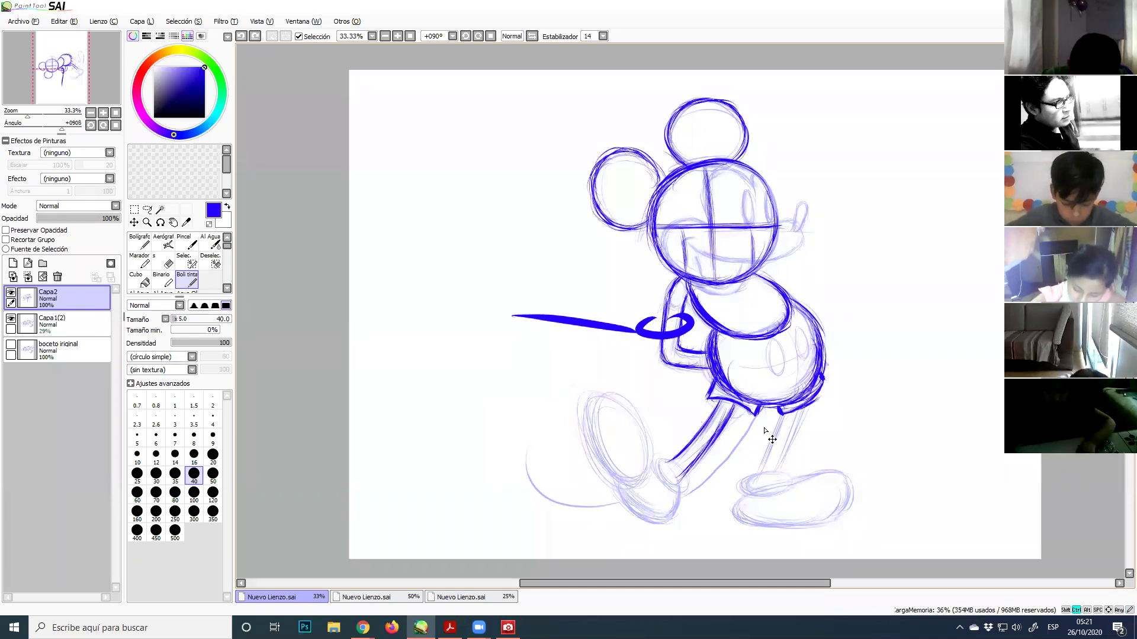
{"action": "key", "text": "ctrl+z"}
{"action": "key", "text": "ctrl+z"}
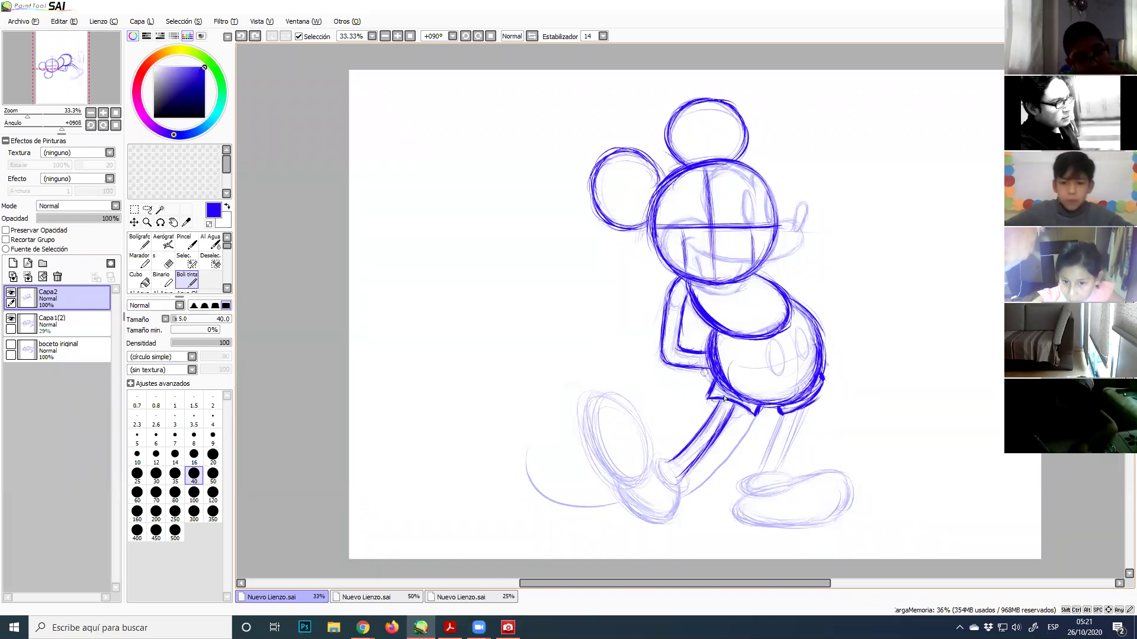
Round off the trailing leg's shorts opening and trace both sides of the front leg down to its ankle
{"action": "left_click_drag", "start_coordinate": [708, 402], "coordinate": [715, 407]}
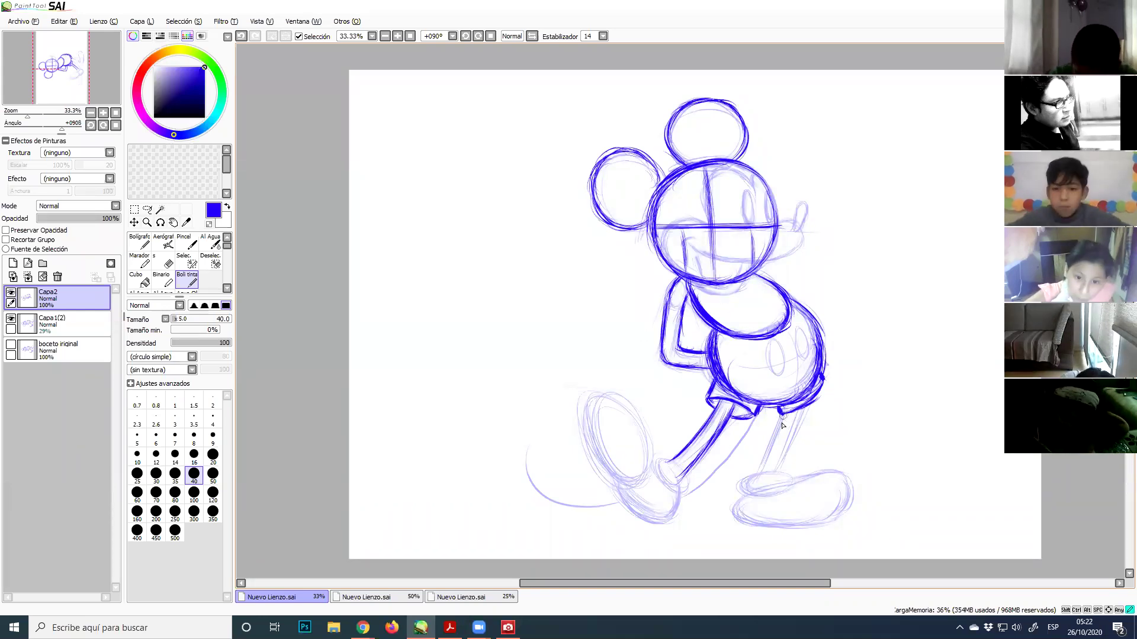
{"action": "left_click_drag", "start_coordinate": [781, 412], "coordinate": [770, 453]}
{"action": "left_click_drag", "start_coordinate": [784, 414], "coordinate": [769, 455]}
{"action": "left_click_drag", "start_coordinate": [782, 414], "coordinate": [758, 478]}
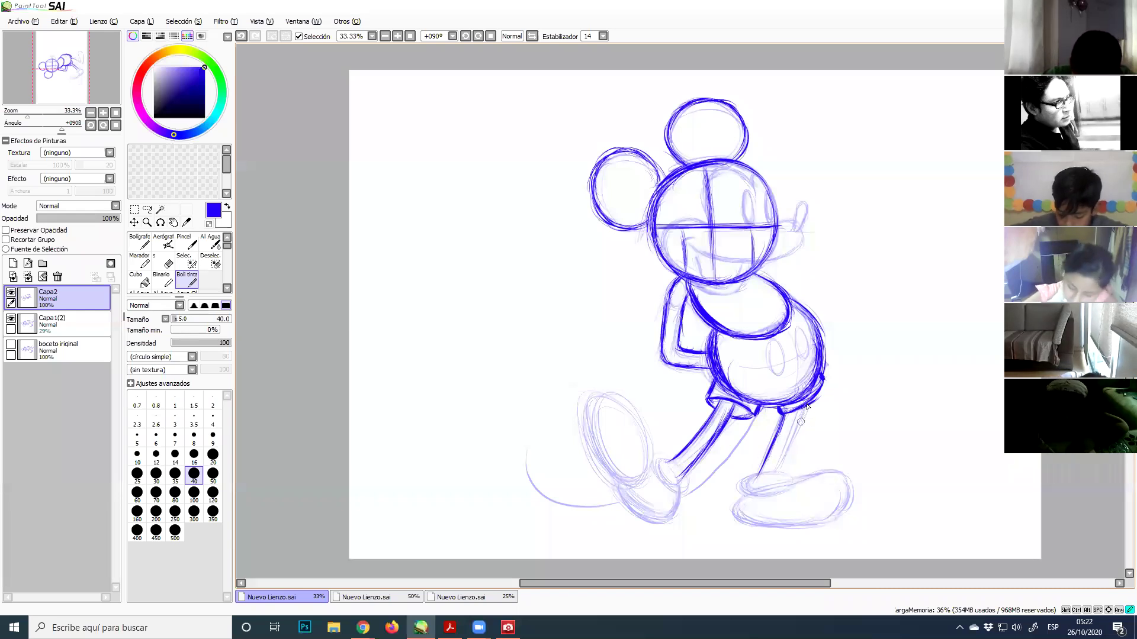
{"action": "left_click_drag", "start_coordinate": [802, 411], "coordinate": [777, 470]}
{"action": "left_click_drag", "start_coordinate": [794, 434], "coordinate": [776, 470]}
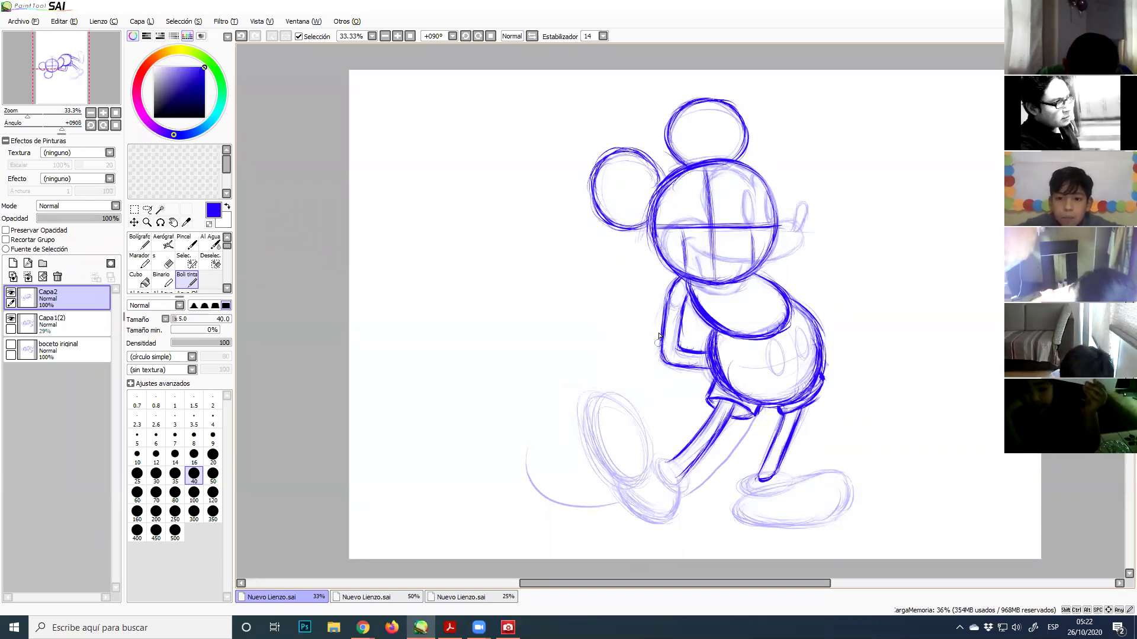
Sketch a vertical guide beside the arm down to the trailing ankle, and trace the small ankle cuff ellipse there
{"action": "mouse_move", "coordinate": [673, 348]}
{"action": "left_mouse_down"}
{"action": "mouse_move", "coordinate": [648, 378]}
{"action": "mouse_move", "coordinate": [702, 384]}
{"action": "mouse_move", "coordinate": [661, 337]}
{"action": "left_mouse_up"}
{"action": "key", "text": "ctrl+z"}
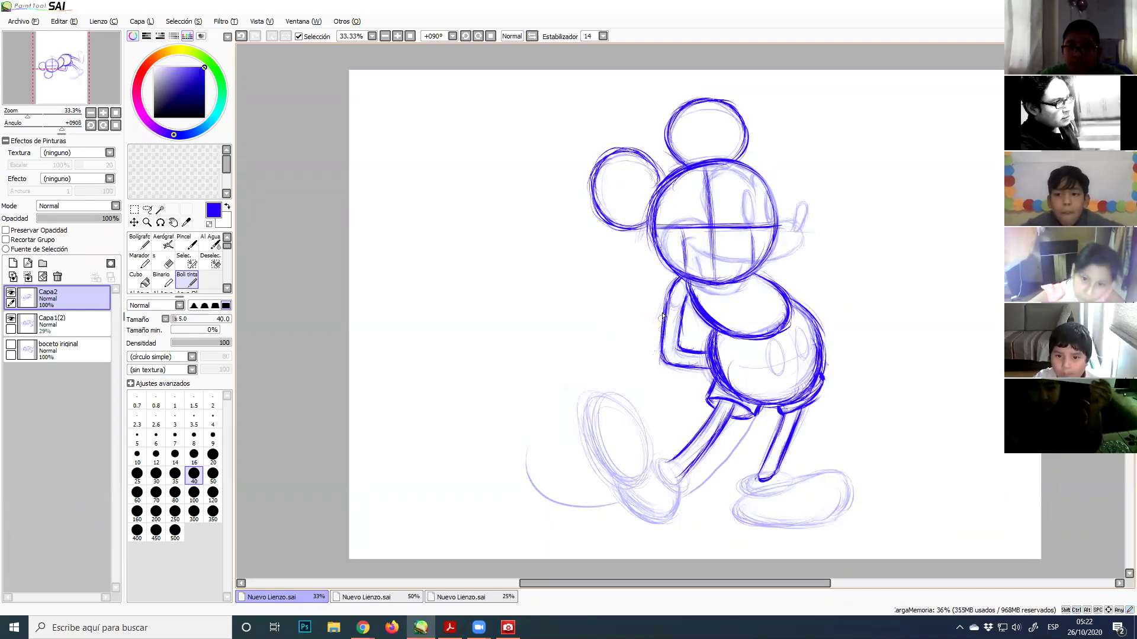
{"action": "left_click_drag", "start_coordinate": [658, 289], "coordinate": [656, 382]}
{"action": "left_click_drag", "start_coordinate": [656, 320], "coordinate": [664, 420]}
{"action": "left_click_drag", "start_coordinate": [656, 363], "coordinate": [663, 425]}
{"action": "left_click_drag", "start_coordinate": [654, 342], "coordinate": [660, 453]}
{"action": "left_click_drag", "start_coordinate": [655, 364], "coordinate": [661, 480]}
{"action": "left_click_drag", "start_coordinate": [655, 397], "coordinate": [664, 455]}
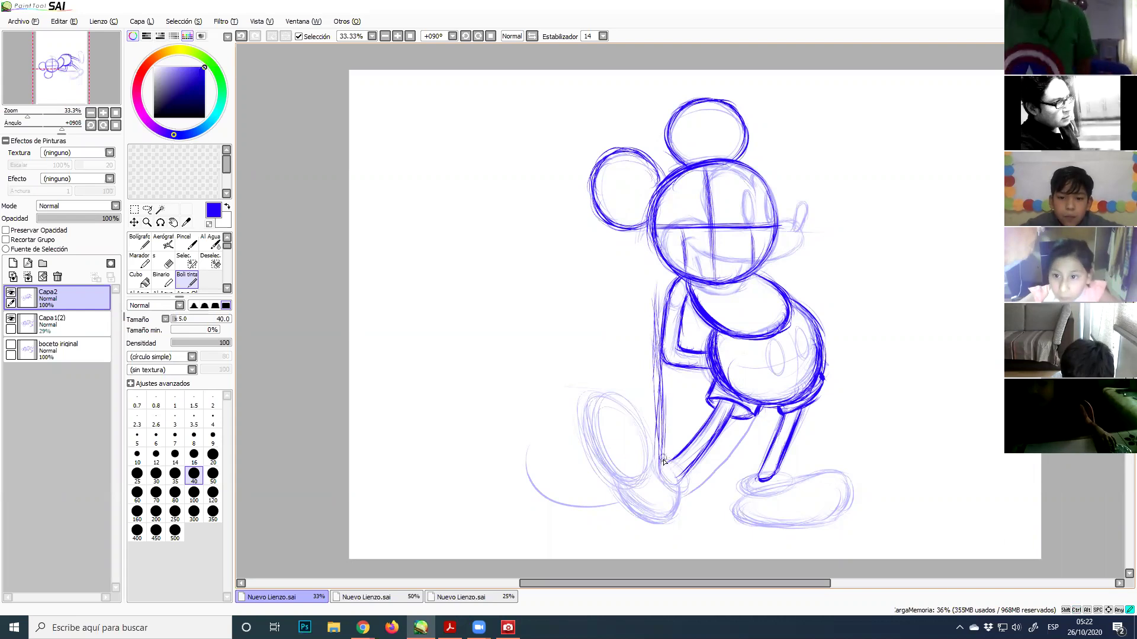
{"action": "left_click_drag", "start_coordinate": [665, 461], "coordinate": [678, 485]}
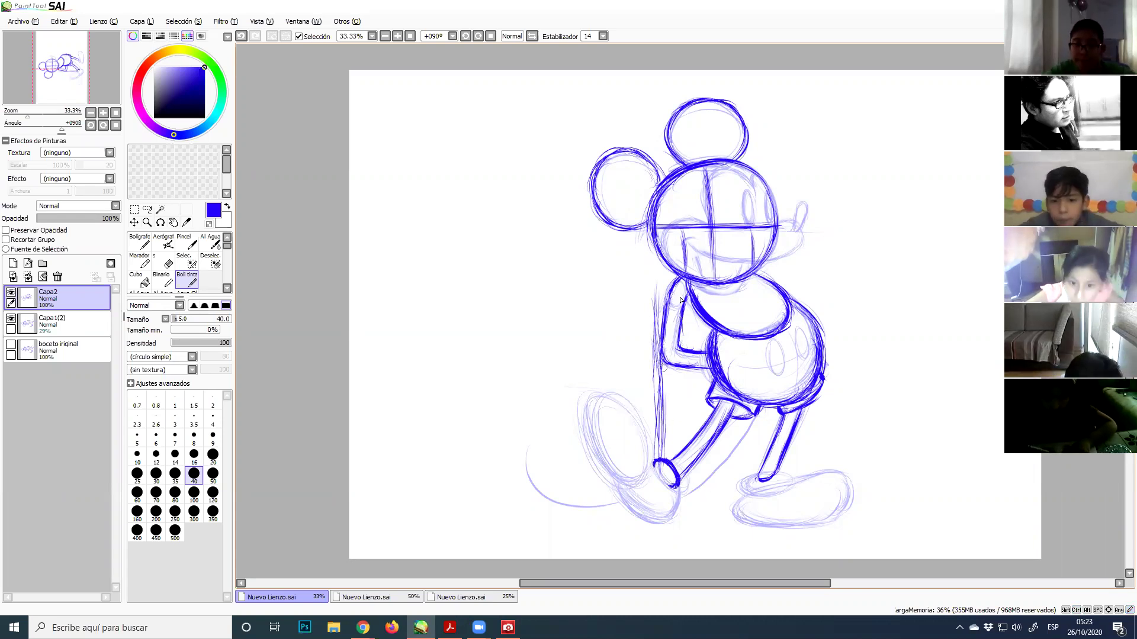
Erase the vertical guide between the arm and the trailing ankle, and return to the Boli tinta brush
{"action": "key", "text": "e"}
{"action": "mouse_move", "coordinate": [663, 408]}
{"action": "left_mouse_down"}
{"action": "mouse_move", "coordinate": [655, 433]}
{"action": "mouse_move", "coordinate": [669, 423]}
{"action": "mouse_move", "coordinate": [656, 441]}
{"action": "mouse_move", "coordinate": [656, 298]}
{"action": "mouse_move", "coordinate": [659, 378]}
{"action": "mouse_move", "coordinate": [643, 337]}
{"action": "left_mouse_up"}
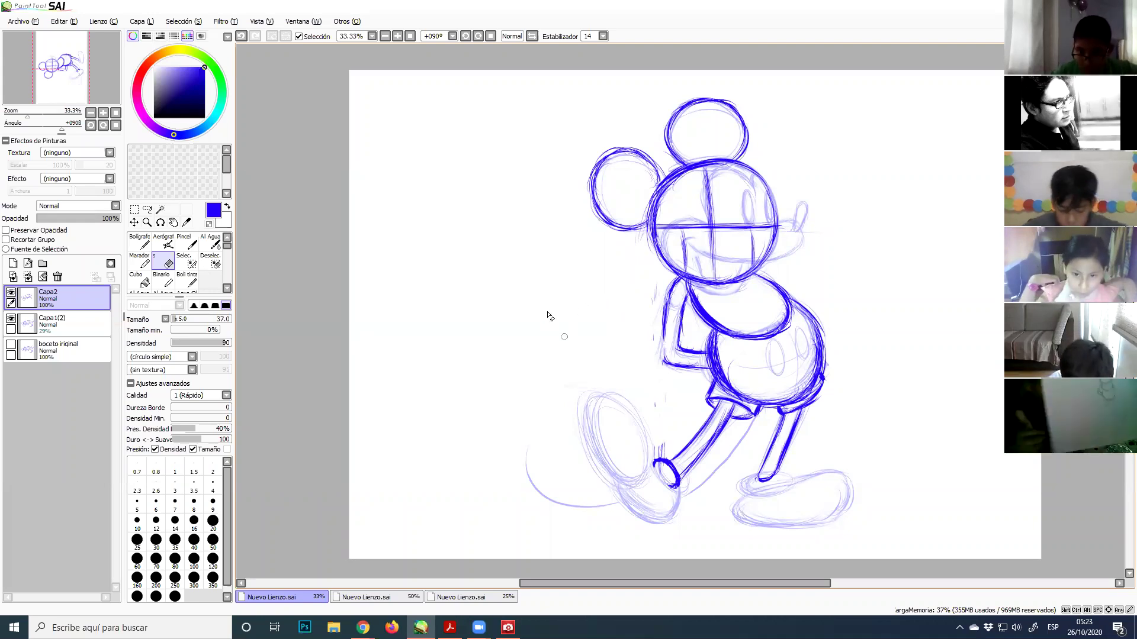
{"action": "left_click", "coordinate": [190, 282]}
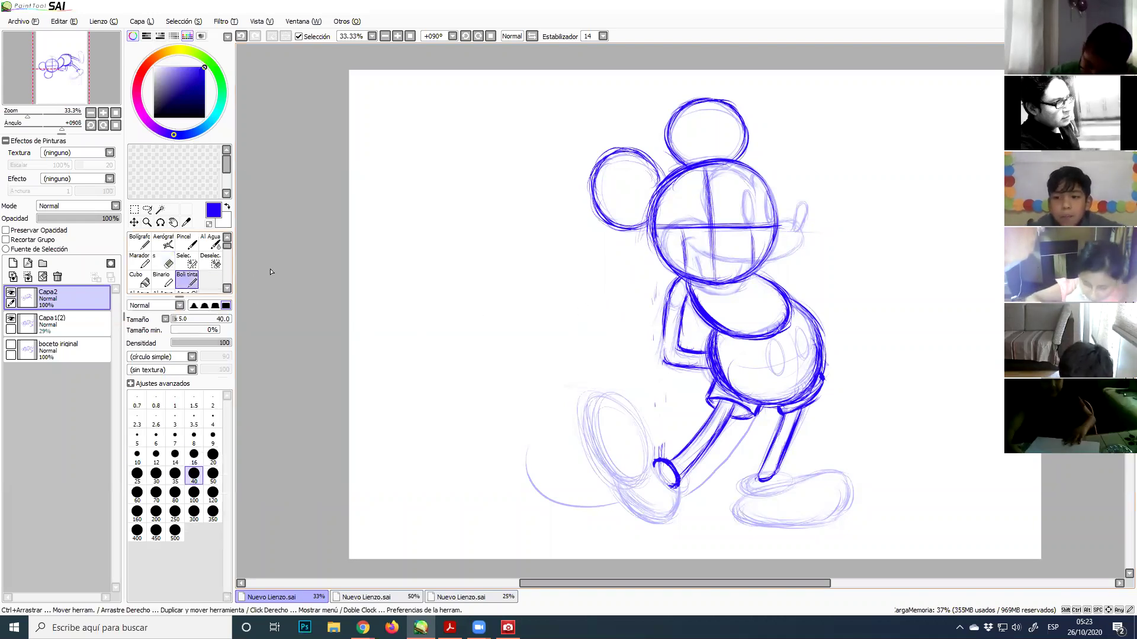
{"action": "left_click_drag", "start_coordinate": [660, 294], "coordinate": [653, 377]}
{"action": "mouse_move", "coordinate": [655, 315]}
{"action": "left_mouse_down"}
{"action": "mouse_move", "coordinate": [650, 396]}
{"action": "mouse_move", "coordinate": [652, 343]}
{"action": "mouse_move", "coordinate": [664, 392]}
{"action": "mouse_move", "coordinate": [648, 324]}
{"action": "mouse_move", "coordinate": [655, 457]}
{"action": "left_mouse_up"}
{"action": "mouse_move", "coordinate": [656, 342]}
{"action": "left_mouse_down"}
{"action": "mouse_move", "coordinate": [659, 468]}
{"action": "mouse_move", "coordinate": [648, 328]}
{"action": "mouse_move", "coordinate": [656, 476]}
{"action": "mouse_move", "coordinate": [650, 333]}
{"action": "mouse_move", "coordinate": [656, 459]}
{"action": "left_mouse_up"}
{"action": "mouse_move", "coordinate": [647, 305]}
{"action": "left_mouse_down"}
{"action": "mouse_move", "coordinate": [656, 459]}
{"action": "mouse_move", "coordinate": [656, 396]}
{"action": "left_mouse_up"}
{"action": "key", "text": "ctrl+z"}
{"action": "key", "text": "ctrl+z"}
{"action": "key", "text": "ctrl+z"}
{"action": "key", "text": "ctrl+z"}
{"action": "key", "text": "ctrl+z"}
{"action": "key", "text": "ctrl+z"}
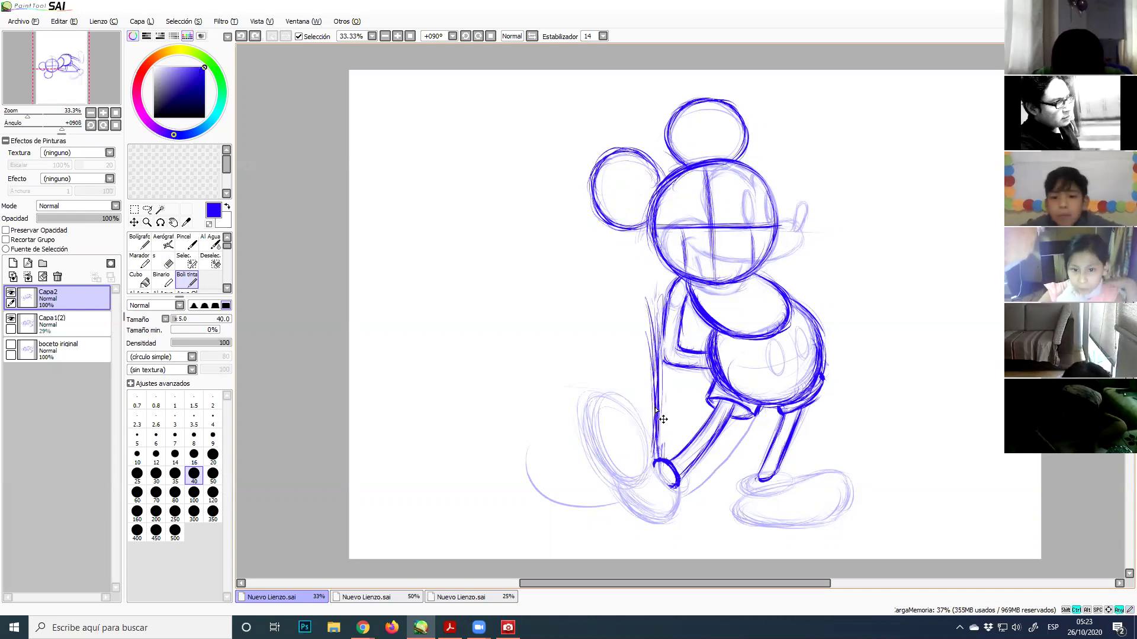
Redraw the outer edge of the bent arm at the elbow
{"action": "left_click_drag", "start_coordinate": [663, 344], "coordinate": [661, 357]}
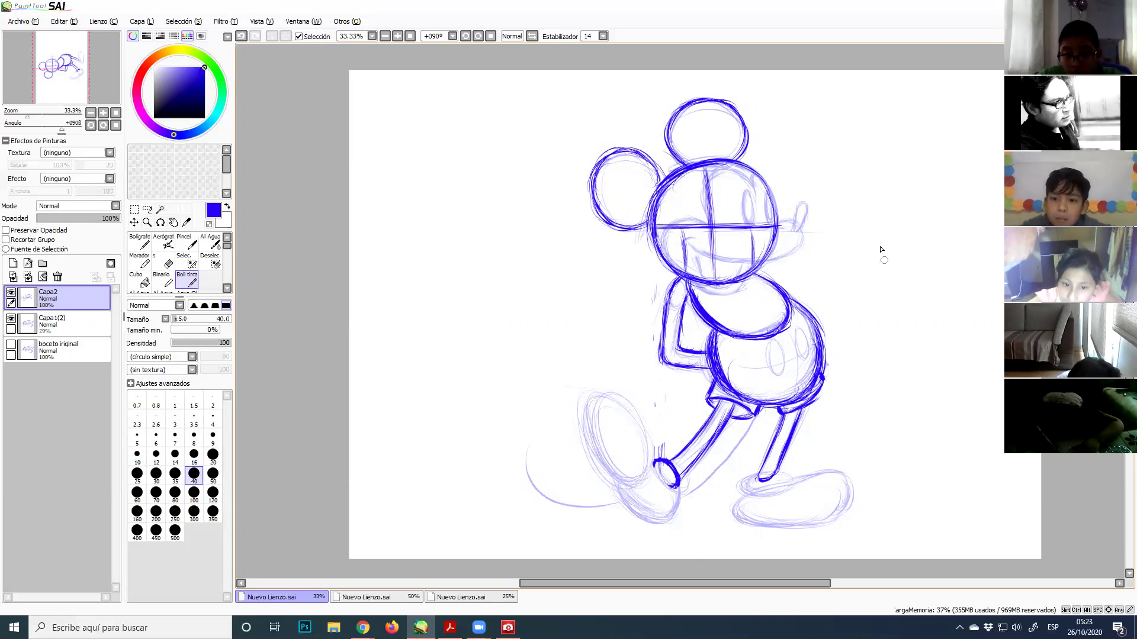
{"action": "mouse_move", "coordinate": [855, 287]}
{"action": "left_mouse_down"}
{"action": "mouse_move", "coordinate": [891, 285]}
{"action": "mouse_move", "coordinate": [864, 278]}
{"action": "mouse_move", "coordinate": [940, 225]}
{"action": "mouse_move", "coordinate": [935, 250]}
{"action": "mouse_move", "coordinate": [930, 237]}
{"action": "left_mouse_up"}
{"action": "mouse_move", "coordinate": [910, 305]}
{"action": "left_mouse_down"}
{"action": "mouse_move", "coordinate": [890, 342]}
{"action": "mouse_move", "coordinate": [893, 318]}
{"action": "mouse_move", "coordinate": [944, 290]}
{"action": "mouse_move", "coordinate": [916, 320]}
{"action": "left_mouse_up"}
{"action": "mouse_move", "coordinate": [891, 370]}
{"action": "left_mouse_down"}
{"action": "mouse_move", "coordinate": [965, 335]}
{"action": "mouse_move", "coordinate": [907, 390]}
{"action": "left_mouse_up"}
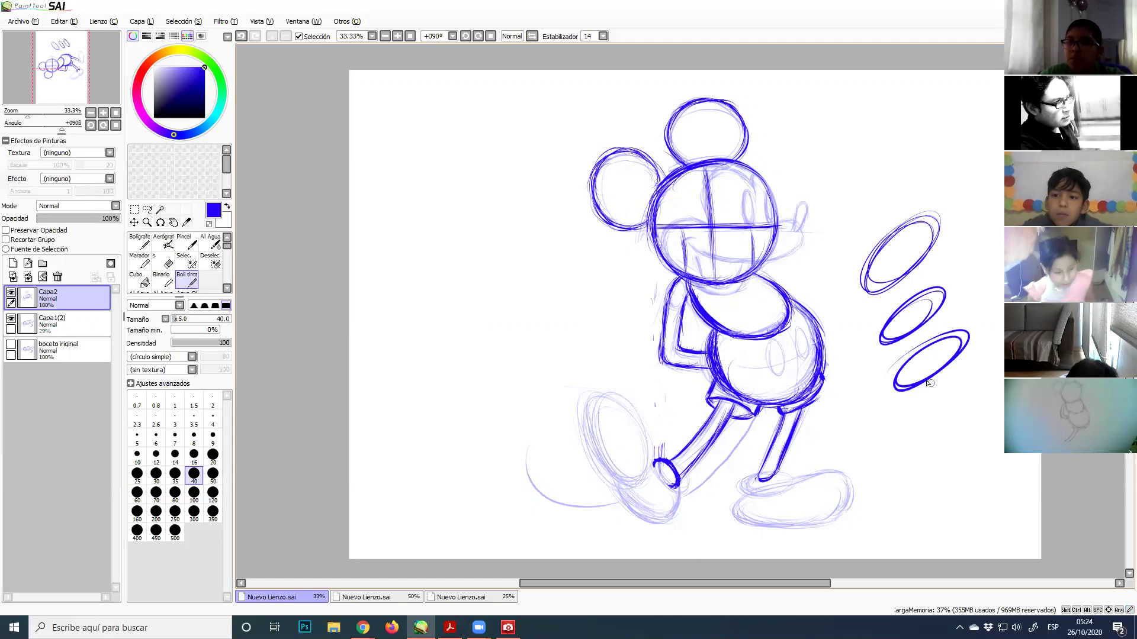
{"action": "key", "text": "ctrl+z"}
{"action": "key", "text": "ctrl+z"}
{"action": "key", "text": "ctrl+z"}
{"action": "key", "text": "ctrl+z"}
{"action": "key", "text": "ctrl+z"}
{"action": "key", "text": "ctrl+z"}
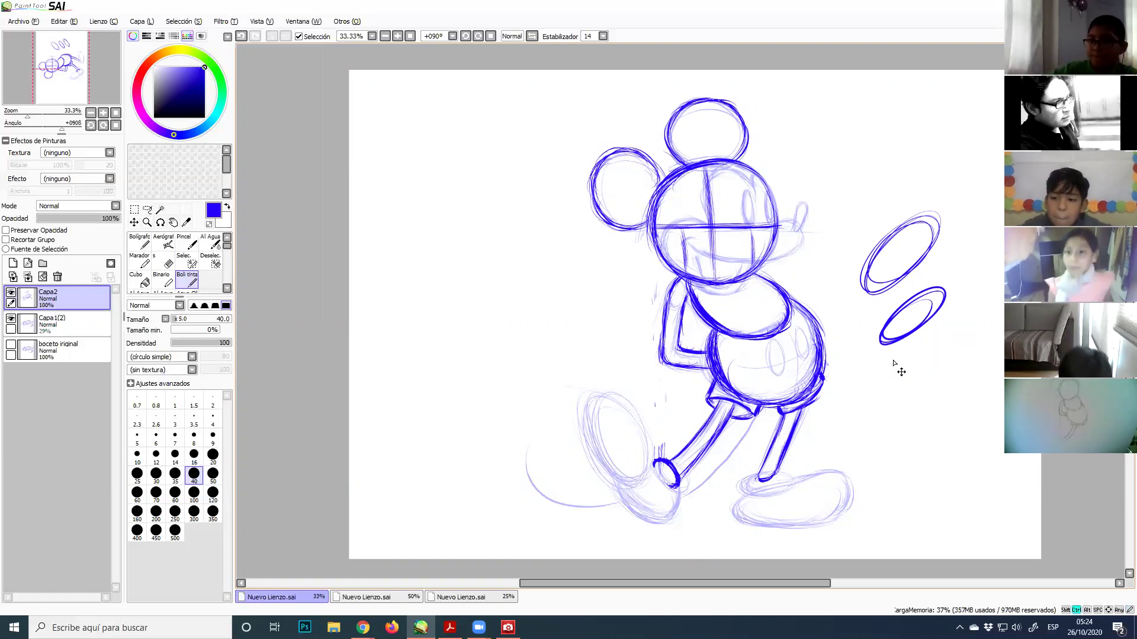
Draw a long, nearly horizontal ground line running beneath both shoes
{"action": "left_click", "coordinate": [609, 413]}
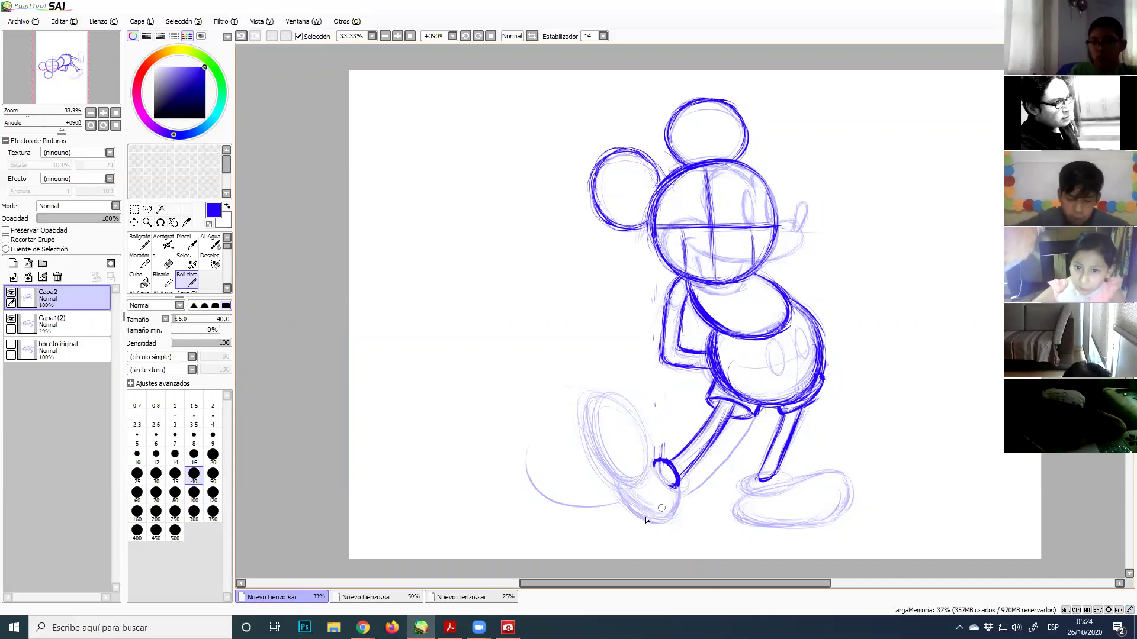
{"action": "left_click_drag", "start_coordinate": [673, 519], "coordinate": [608, 524]}
{"action": "left_click_drag", "start_coordinate": [627, 525], "coordinate": [744, 527]}
{"action": "left_click_drag", "start_coordinate": [578, 524], "coordinate": [814, 516]}
{"action": "left_click_drag", "start_coordinate": [647, 524], "coordinate": [927, 517]}
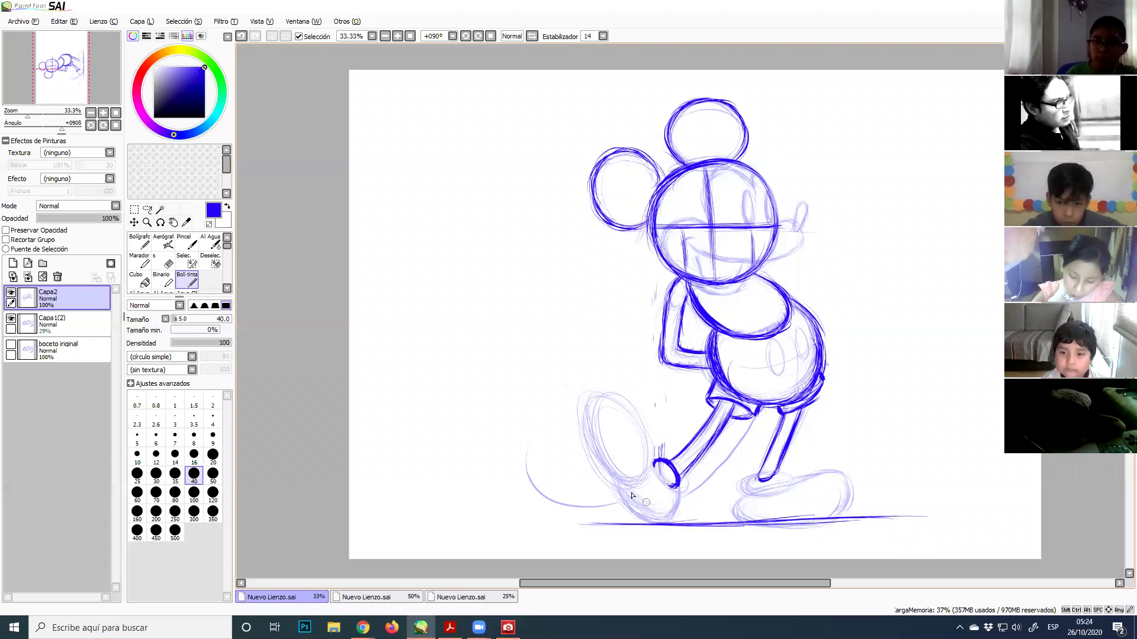
{"action": "mouse_move", "coordinate": [652, 474]}
{"action": "left_mouse_down"}
{"action": "mouse_move", "coordinate": [680, 501]}
{"action": "mouse_move", "coordinate": [618, 489]}
{"action": "mouse_move", "coordinate": [620, 476]}
{"action": "mouse_move", "coordinate": [678, 512]}
{"action": "mouse_move", "coordinate": [624, 476]}
{"action": "mouse_move", "coordinate": [681, 500]}
{"action": "mouse_move", "coordinate": [652, 522]}
{"action": "mouse_move", "coordinate": [647, 457]}
{"action": "mouse_move", "coordinate": [630, 509]}
{"action": "mouse_move", "coordinate": [647, 467]}
{"action": "mouse_move", "coordinate": [666, 520]}
{"action": "mouse_move", "coordinate": [628, 458]}
{"action": "mouse_move", "coordinate": [674, 518]}
{"action": "mouse_move", "coordinate": [627, 458]}
{"action": "mouse_move", "coordinate": [666, 506]}
{"action": "mouse_move", "coordinate": [617, 492]}
{"action": "mouse_move", "coordinate": [664, 471]}
{"action": "mouse_move", "coordinate": [627, 501]}
{"action": "mouse_move", "coordinate": [631, 454]}
{"action": "mouse_move", "coordinate": [649, 509]}
{"action": "mouse_move", "coordinate": [663, 467]}
{"action": "mouse_move", "coordinate": [662, 518]}
{"action": "mouse_move", "coordinate": [622, 457]}
{"action": "mouse_move", "coordinate": [675, 508]}
{"action": "mouse_move", "coordinate": [611, 475]}
{"action": "mouse_move", "coordinate": [671, 486]}
{"action": "mouse_move", "coordinate": [635, 511]}
{"action": "mouse_move", "coordinate": [666, 473]}
{"action": "mouse_move", "coordinate": [661, 519]}
{"action": "mouse_move", "coordinate": [615, 469]}
{"action": "mouse_move", "coordinate": [645, 465]}
{"action": "mouse_move", "coordinate": [675, 507]}
{"action": "left_mouse_up"}
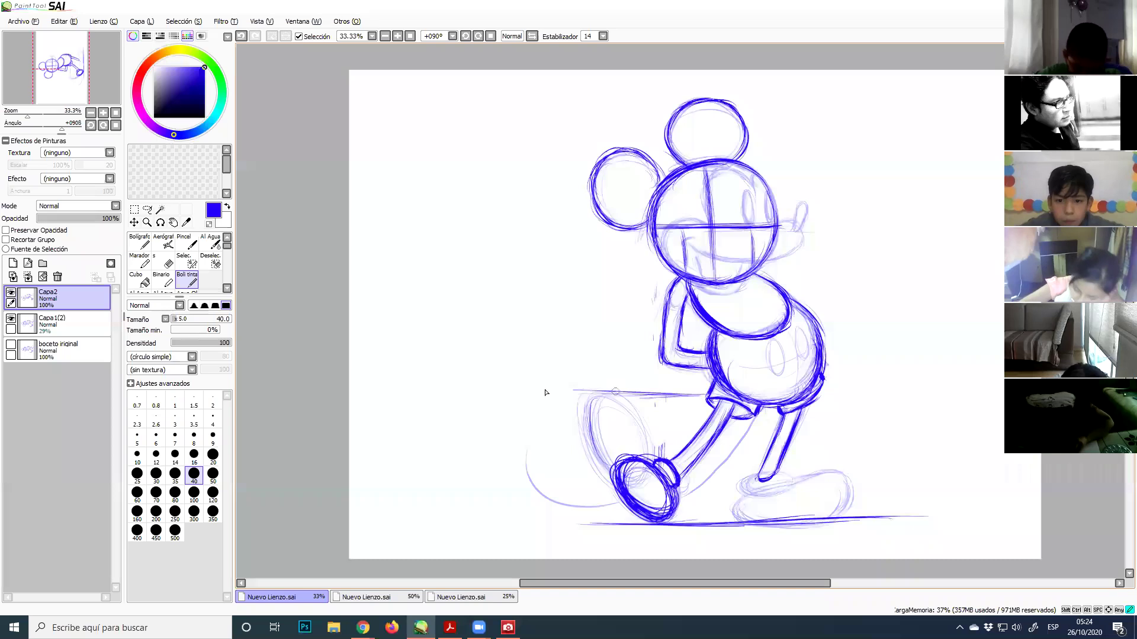
{"action": "left_click_drag", "start_coordinate": [593, 405], "coordinate": [617, 472]}
{"action": "left_click_drag", "start_coordinate": [588, 399], "coordinate": [617, 475]}
{"action": "mouse_move", "coordinate": [626, 398]}
{"action": "left_mouse_down"}
{"action": "mouse_move", "coordinate": [620, 474]}
{"action": "mouse_move", "coordinate": [592, 467]}
{"action": "left_mouse_up"}
{"action": "mouse_move", "coordinate": [651, 414]}
{"action": "left_mouse_down"}
{"action": "mouse_move", "coordinate": [616, 475]}
{"action": "mouse_move", "coordinate": [645, 418]}
{"action": "mouse_move", "coordinate": [638, 409]}
{"action": "mouse_move", "coordinate": [604, 459]}
{"action": "mouse_move", "coordinate": [594, 424]}
{"action": "left_mouse_up"}
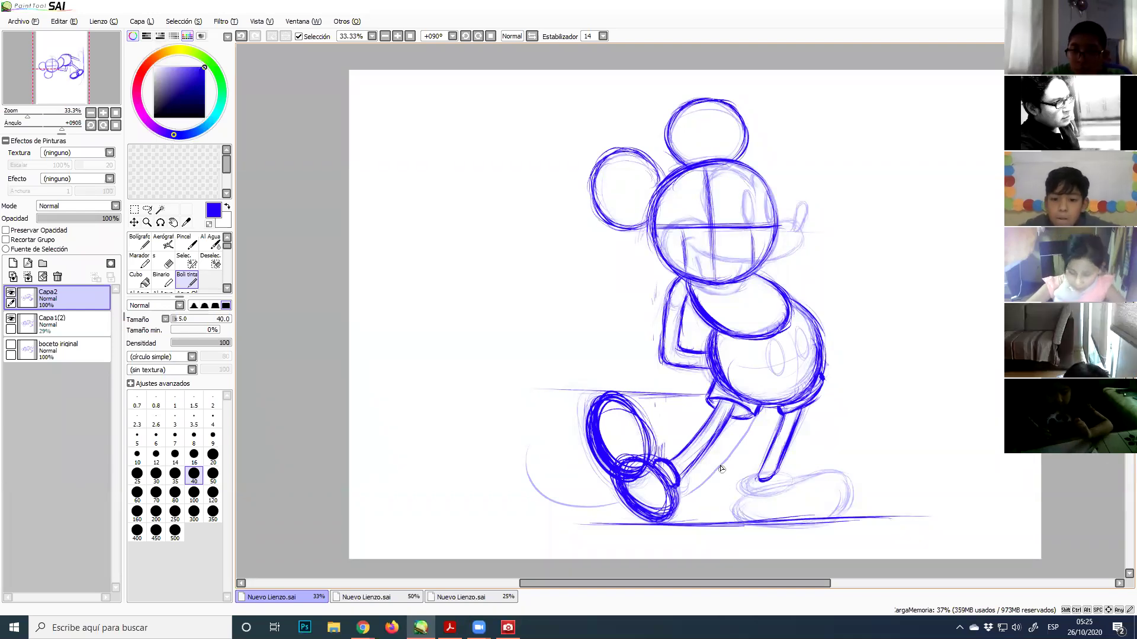
{"action": "key", "text": "ctrl+z"}
{"action": "key", "text": "ctrl+z"}
{"action": "key", "text": "ctrl+z"}
{"action": "key", "text": "ctrl+z"}
{"action": "key", "text": "ctrl+z"}
{"action": "key", "text": "ctrl+z"}
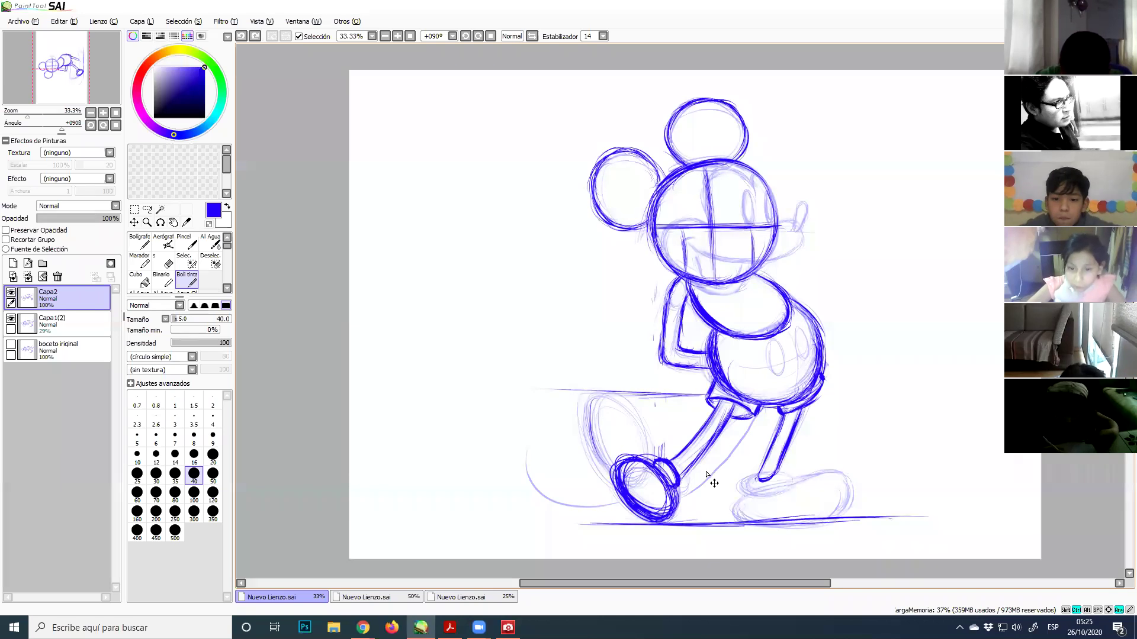
Trace the trailing shoe as two overlapping tilted ovals, and add a horizontal guide from the shorts hem past the shoe's highest point
{"action": "mouse_move", "coordinate": [633, 467]}
{"action": "left_mouse_down"}
{"action": "mouse_move", "coordinate": [617, 496]}
{"action": "mouse_move", "coordinate": [665, 514]}
{"action": "mouse_move", "coordinate": [628, 467]}
{"action": "mouse_move", "coordinate": [617, 509]}
{"action": "mouse_move", "coordinate": [663, 521]}
{"action": "mouse_move", "coordinate": [677, 506]}
{"action": "mouse_move", "coordinate": [619, 474]}
{"action": "mouse_move", "coordinate": [672, 509]}
{"action": "mouse_move", "coordinate": [625, 465]}
{"action": "mouse_move", "coordinate": [636, 459]}
{"action": "mouse_move", "coordinate": [628, 509]}
{"action": "mouse_move", "coordinate": [669, 524]}
{"action": "mouse_move", "coordinate": [663, 488]}
{"action": "left_mouse_up"}
{"action": "mouse_move", "coordinate": [588, 411]}
{"action": "left_mouse_down"}
{"action": "mouse_move", "coordinate": [622, 417]}
{"action": "mouse_move", "coordinate": [593, 422]}
{"action": "mouse_move", "coordinate": [616, 415]}
{"action": "mouse_move", "coordinate": [634, 486]}
{"action": "mouse_move", "coordinate": [606, 406]}
{"action": "mouse_move", "coordinate": [623, 485]}
{"action": "mouse_move", "coordinate": [642, 428]}
{"action": "mouse_move", "coordinate": [608, 479]}
{"action": "mouse_move", "coordinate": [649, 427]}
{"action": "mouse_move", "coordinate": [602, 473]}
{"action": "mouse_move", "coordinate": [652, 458]}
{"action": "mouse_move", "coordinate": [603, 472]}
{"action": "mouse_move", "coordinate": [651, 427]}
{"action": "left_mouse_up"}
{"action": "mouse_move", "coordinate": [703, 401]}
{"action": "left_mouse_down"}
{"action": "mouse_move", "coordinate": [568, 416]}
{"action": "mouse_move", "coordinate": [586, 456]}
{"action": "mouse_move", "coordinate": [635, 451]}
{"action": "mouse_move", "coordinate": [614, 414]}
{"action": "mouse_move", "coordinate": [634, 482]}
{"action": "mouse_move", "coordinate": [657, 478]}
{"action": "mouse_move", "coordinate": [599, 410]}
{"action": "mouse_move", "coordinate": [639, 480]}
{"action": "mouse_move", "coordinate": [627, 405]}
{"action": "left_mouse_up"}
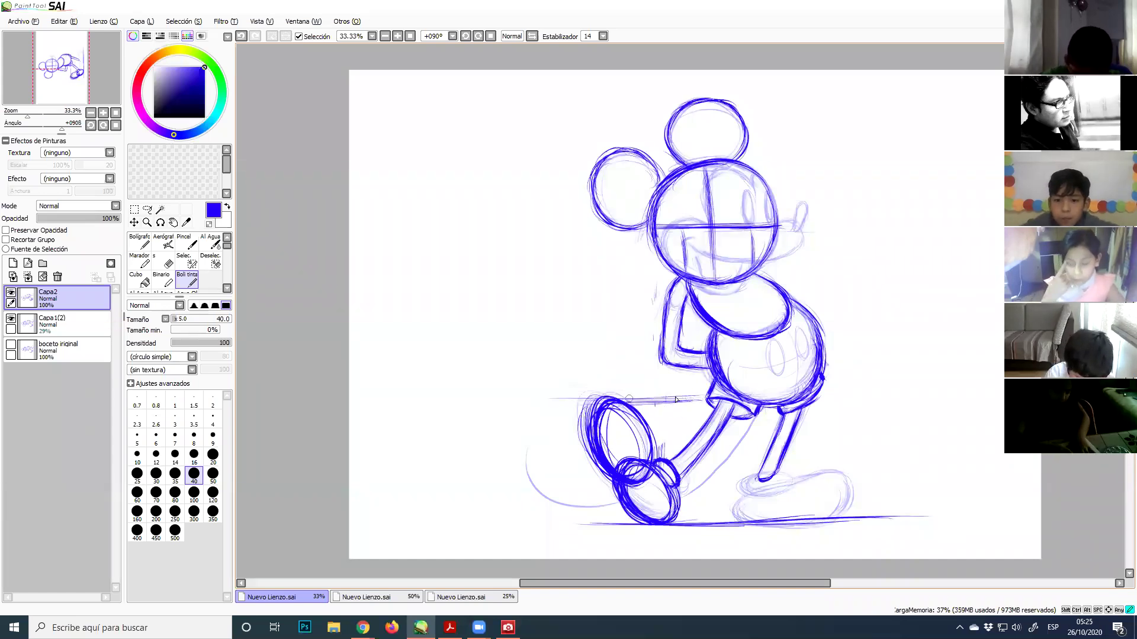
{"action": "left_click_drag", "start_coordinate": [627, 400], "coordinate": [533, 401]}
{"action": "left_click_drag", "start_coordinate": [628, 401], "coordinate": [531, 405]}
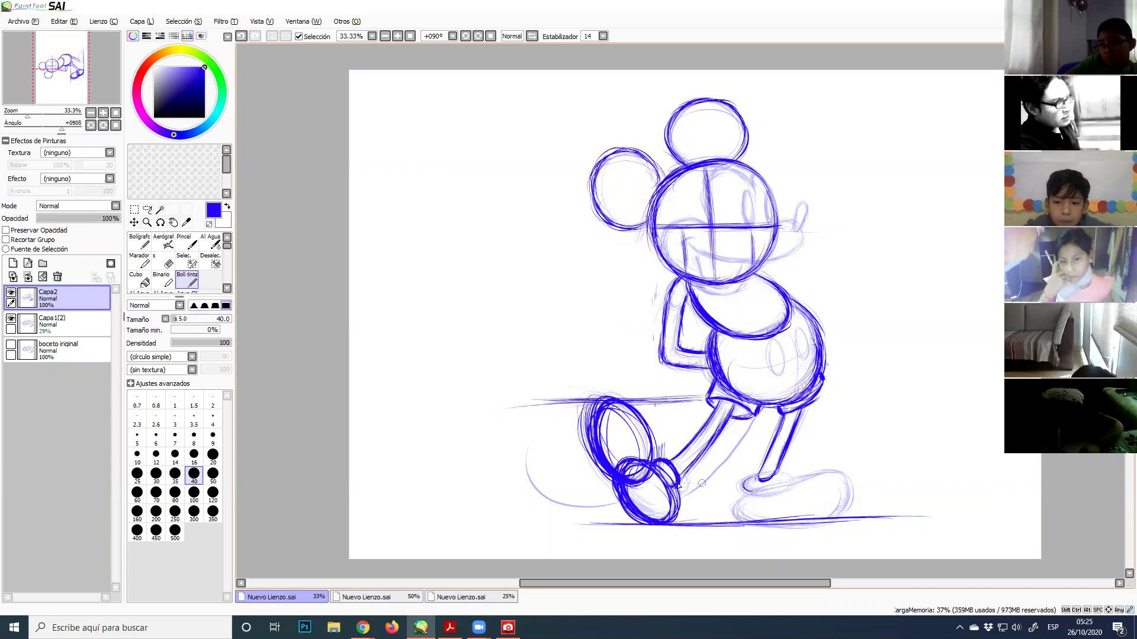
Draw a horizontal guide from the trailing ankle to the front ankle, and trace the flat cuff ellipse on the front ankle
{"action": "left_click_drag", "start_coordinate": [670, 485], "coordinate": [749, 486]}
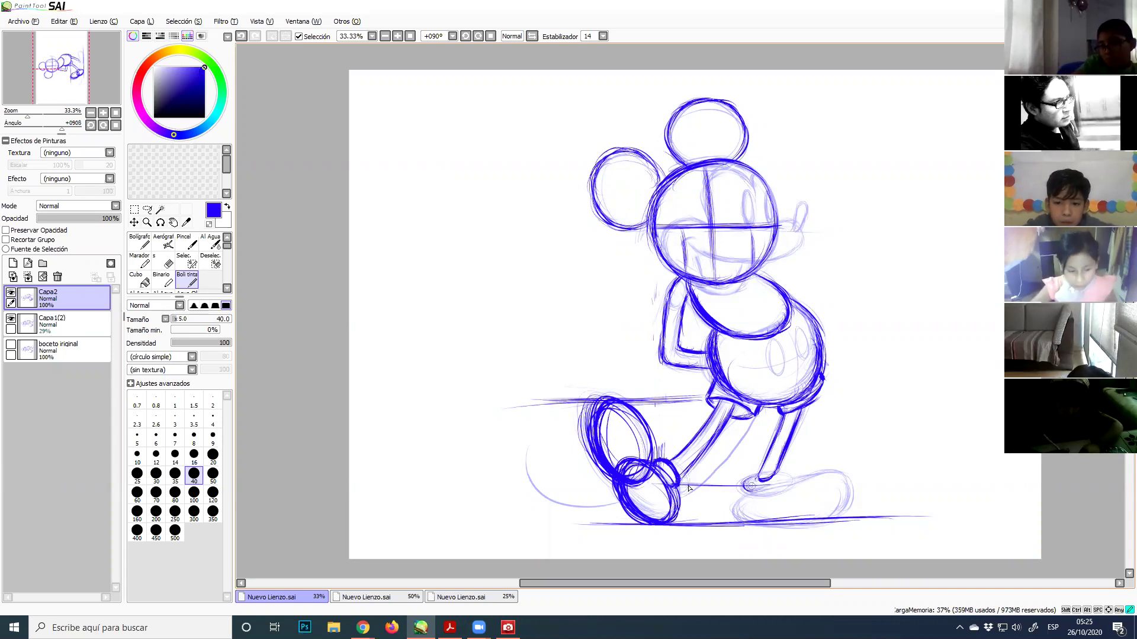
{"action": "mouse_move", "coordinate": [672, 485]}
{"action": "left_mouse_down"}
{"action": "mouse_move", "coordinate": [746, 479]}
{"action": "mouse_move", "coordinate": [762, 495]}
{"action": "mouse_move", "coordinate": [782, 477]}
{"action": "mouse_move", "coordinate": [740, 494]}
{"action": "mouse_move", "coordinate": [789, 482]}
{"action": "mouse_move", "coordinate": [761, 495]}
{"action": "left_mouse_up"}
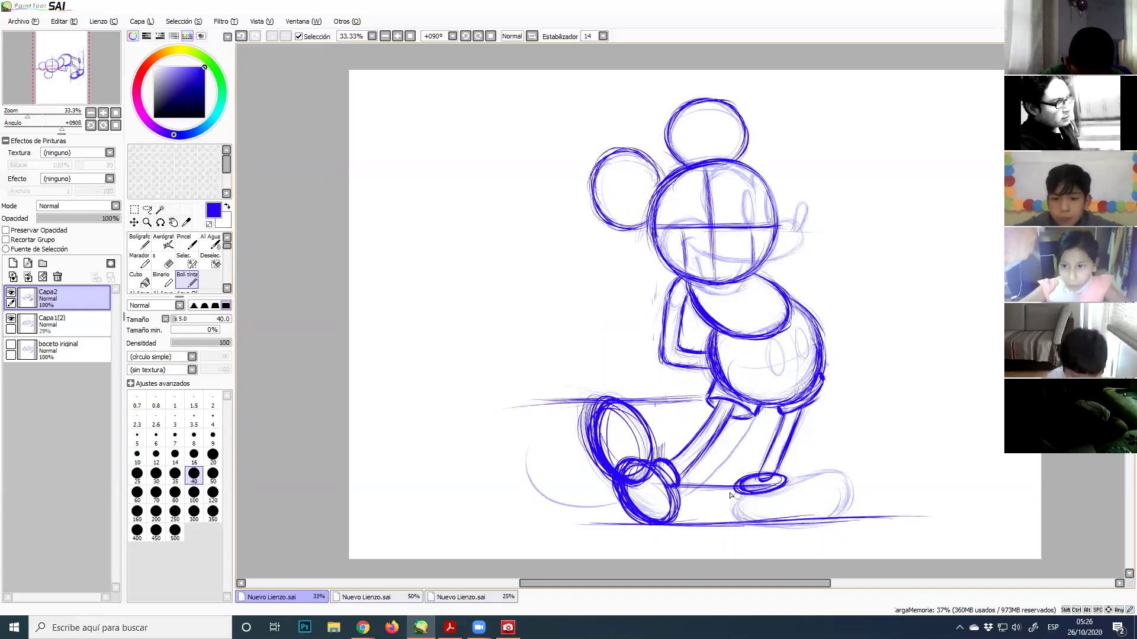
Trace the elongated outline of the front shoe below its ankle cuff, with the sole resting on the ground line
{"action": "mouse_move", "coordinate": [727, 519]}
{"action": "left_mouse_down"}
{"action": "mouse_move", "coordinate": [731, 498]}
{"action": "mouse_move", "coordinate": [752, 485]}
{"action": "left_mouse_up"}
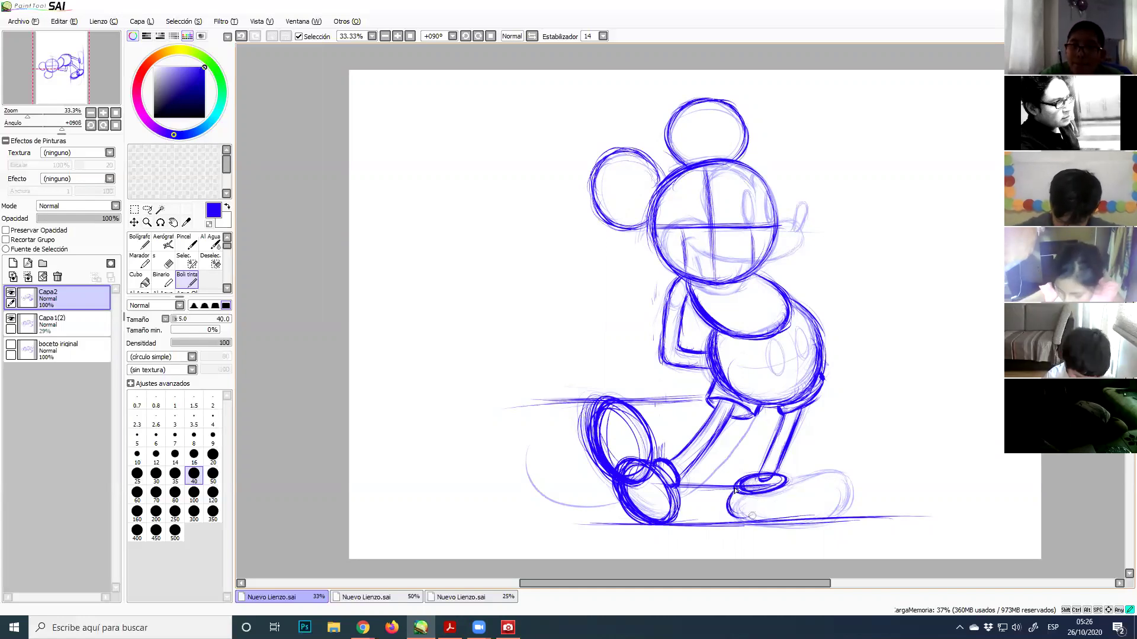
{"action": "mouse_move", "coordinate": [788, 481]}
{"action": "left_mouse_down"}
{"action": "mouse_move", "coordinate": [843, 474]}
{"action": "mouse_move", "coordinate": [790, 477]}
{"action": "mouse_move", "coordinate": [842, 479]}
{"action": "mouse_move", "coordinate": [833, 512]}
{"action": "left_mouse_up"}
{"action": "left_click_drag", "start_coordinate": [845, 489], "coordinate": [816, 518]}
{"action": "mouse_move", "coordinate": [735, 512]}
{"action": "left_mouse_down"}
{"action": "mouse_move", "coordinate": [808, 523]}
{"action": "mouse_move", "coordinate": [843, 499]}
{"action": "left_mouse_up"}
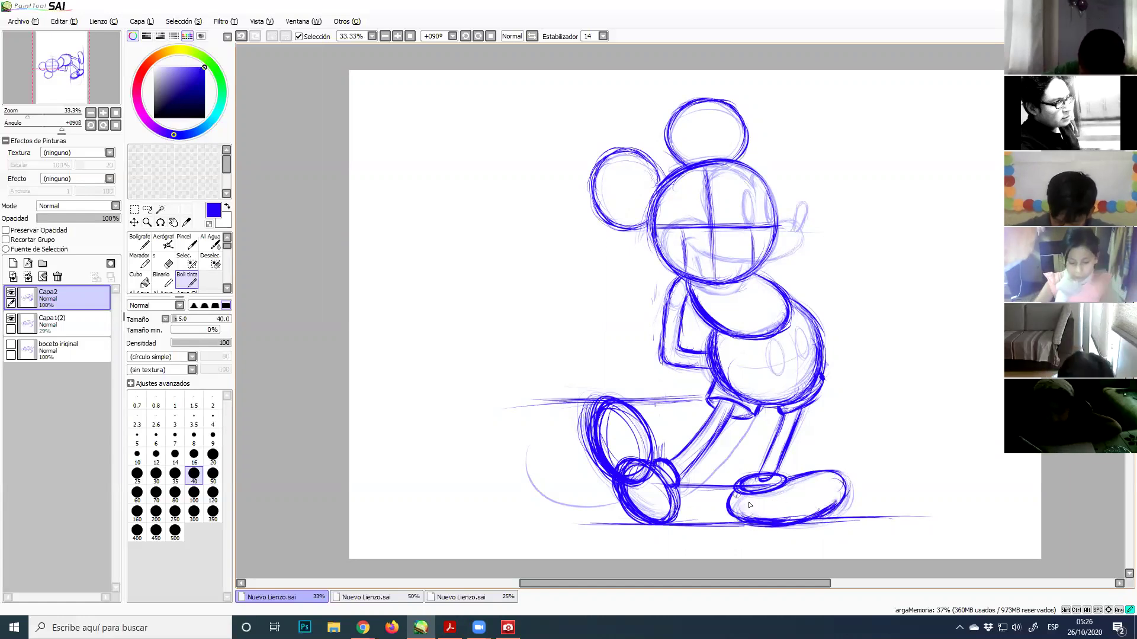
Reinforce the front shoe's outline along its heel, sole and rounded toe
{"action": "left_click_drag", "start_coordinate": [724, 506], "coordinate": [756, 524]}
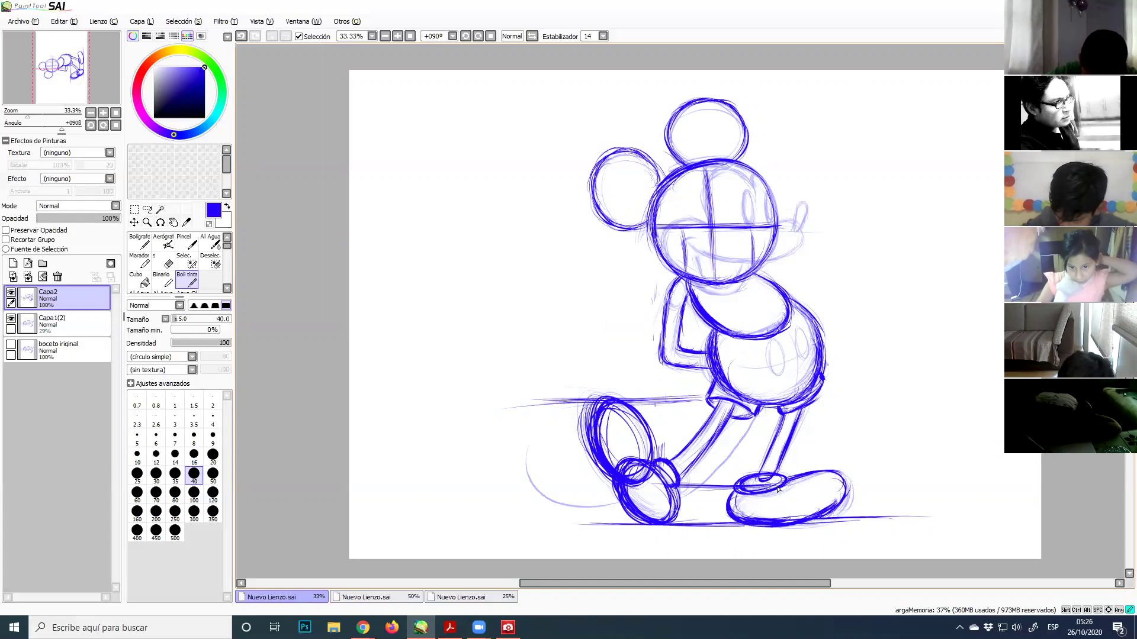
{"action": "mouse_move", "coordinate": [836, 474]}
{"action": "left_mouse_down"}
{"action": "mouse_move", "coordinate": [835, 500]}
{"action": "mouse_move", "coordinate": [805, 518]}
{"action": "left_mouse_up"}
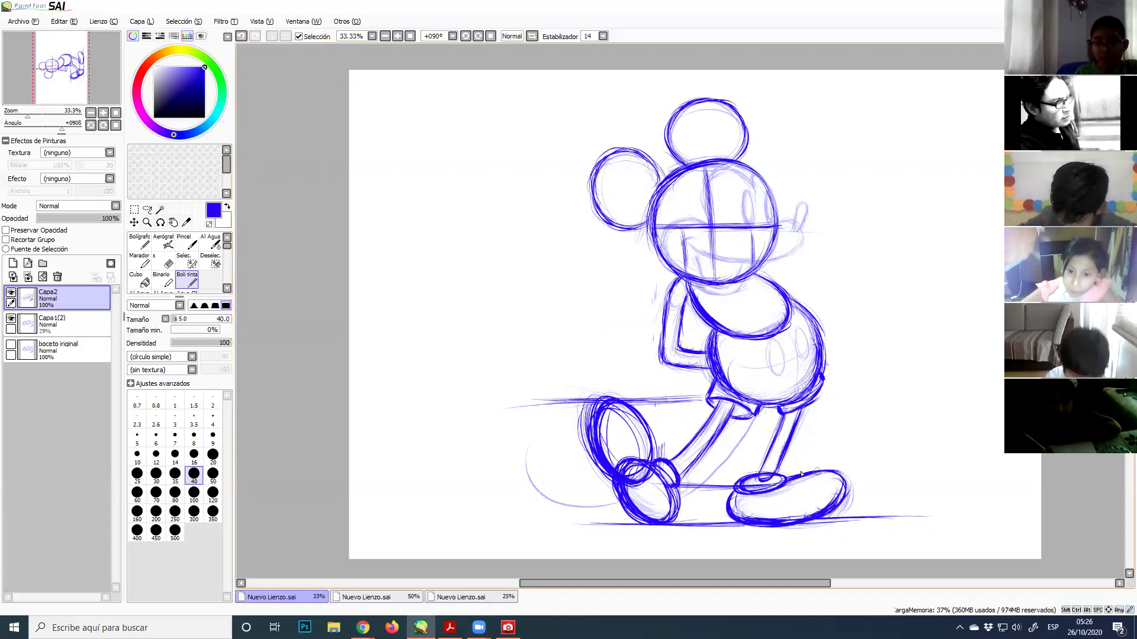
{"action": "left_click_drag", "start_coordinate": [793, 478], "coordinate": [847, 475]}
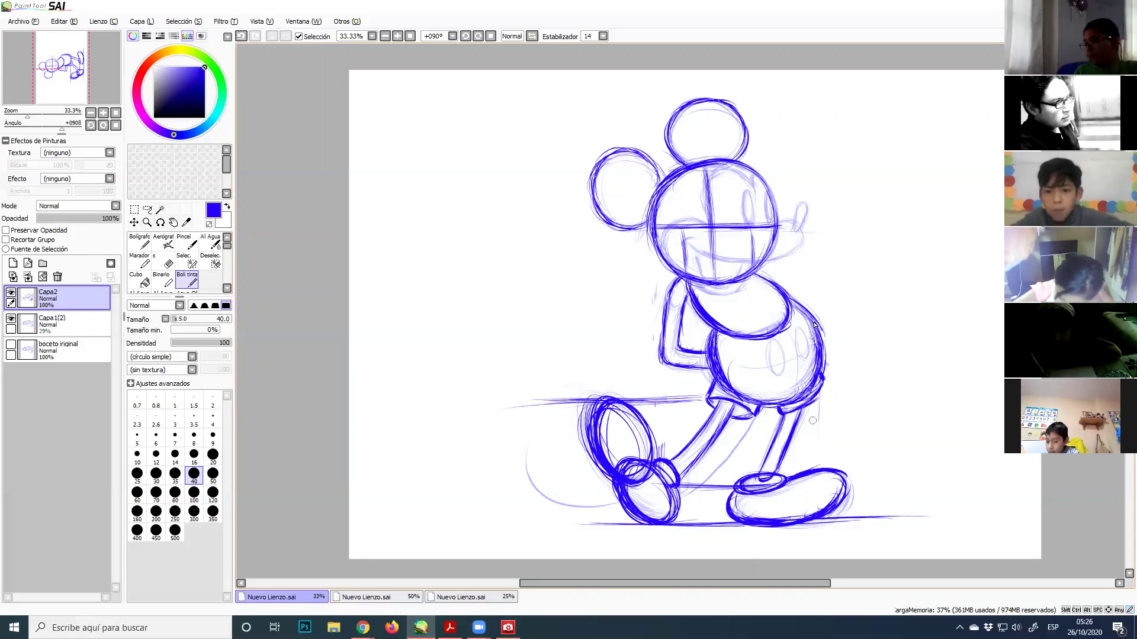
Draw a vertical guide from the front edge of the body down to the front shoe's toe
{"action": "left_click_drag", "start_coordinate": [822, 383], "coordinate": [823, 441]}
{"action": "left_click_drag", "start_coordinate": [824, 382], "coordinate": [827, 468]}
{"action": "left_click_drag", "start_coordinate": [824, 385], "coordinate": [832, 472]}
{"action": "mouse_move", "coordinate": [821, 295]}
{"action": "left_mouse_down"}
{"action": "mouse_move", "coordinate": [814, 366]}
{"action": "mouse_move", "coordinate": [817, 283]}
{"action": "mouse_move", "coordinate": [813, 312]}
{"action": "left_mouse_up"}
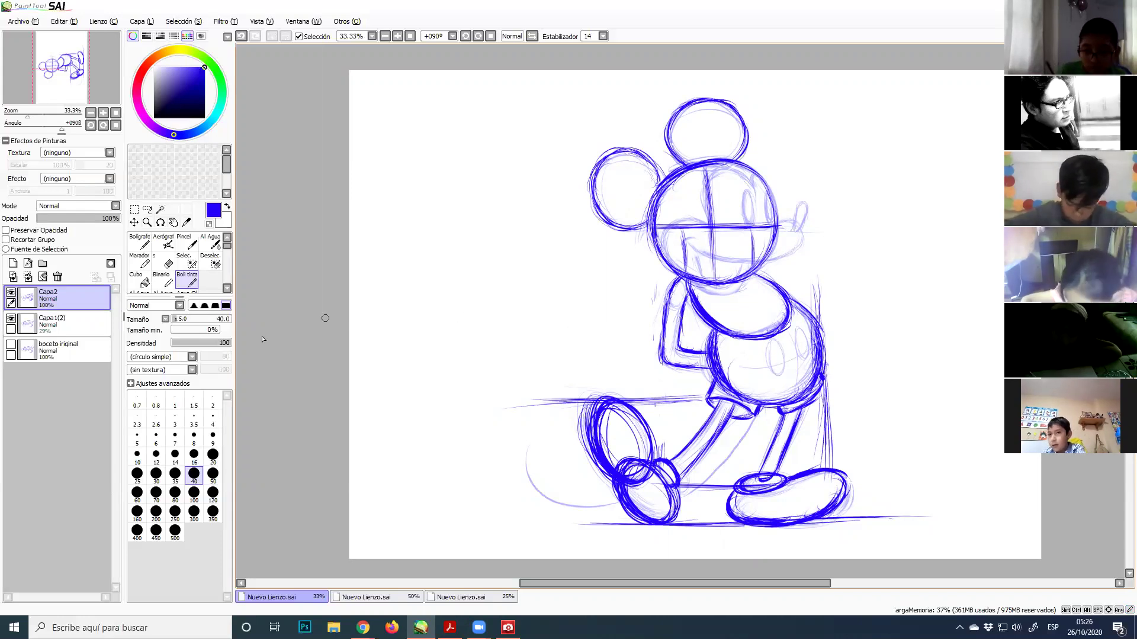
Erase the vertical guide beside the body and the horizontal guides at the shorts hem and between the ankles
{"action": "left_click", "coordinate": [165, 262]}
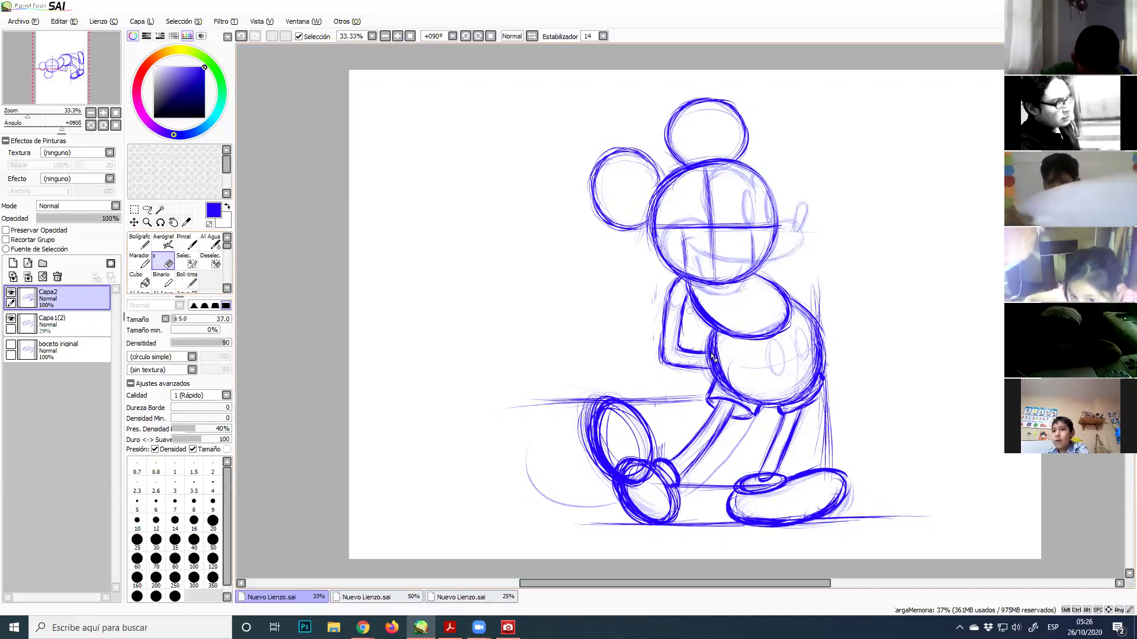
{"action": "mouse_move", "coordinate": [820, 421]}
{"action": "left_mouse_down"}
{"action": "mouse_move", "coordinate": [825, 383]}
{"action": "mouse_move", "coordinate": [810, 463]}
{"action": "mouse_move", "coordinate": [838, 456]}
{"action": "mouse_move", "coordinate": [827, 457]}
{"action": "mouse_move", "coordinate": [825, 424]}
{"action": "mouse_move", "coordinate": [818, 445]}
{"action": "mouse_move", "coordinate": [823, 423]}
{"action": "mouse_move", "coordinate": [830, 447]}
{"action": "mouse_move", "coordinate": [823, 353]}
{"action": "mouse_move", "coordinate": [832, 331]}
{"action": "mouse_move", "coordinate": [825, 348]}
{"action": "mouse_move", "coordinate": [821, 324]}
{"action": "mouse_move", "coordinate": [841, 295]}
{"action": "left_mouse_up"}
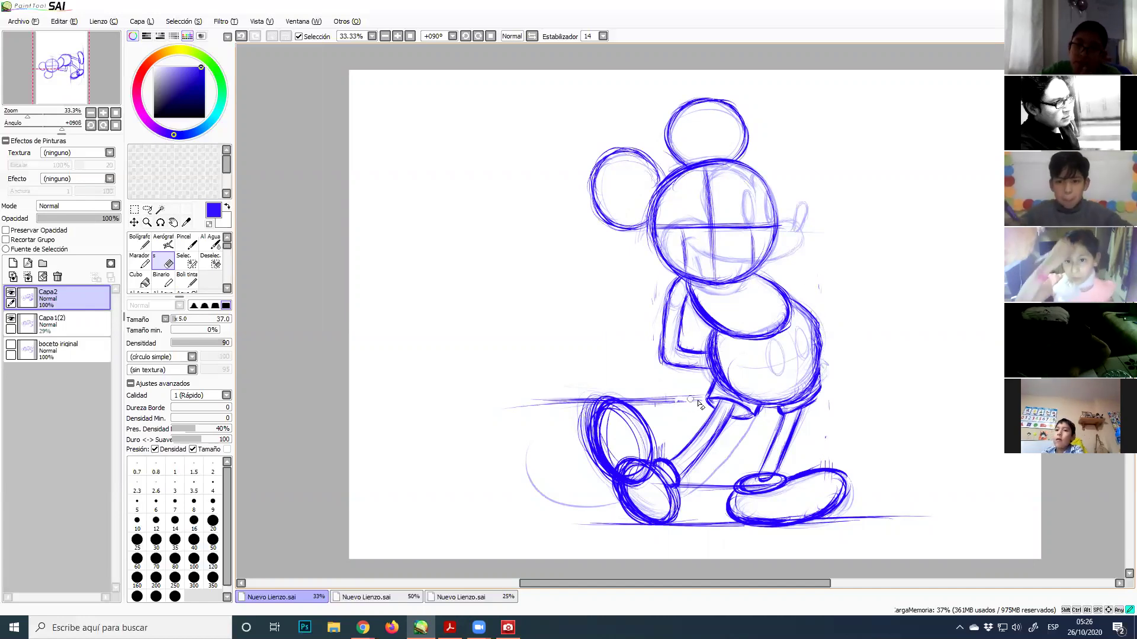
{"action": "mouse_move", "coordinate": [693, 398]}
{"action": "left_mouse_down"}
{"action": "mouse_move", "coordinate": [655, 396]}
{"action": "mouse_move", "coordinate": [653, 412]}
{"action": "mouse_move", "coordinate": [622, 395]}
{"action": "mouse_move", "coordinate": [671, 399]}
{"action": "left_mouse_up"}
{"action": "mouse_move", "coordinate": [558, 410]}
{"action": "left_mouse_down"}
{"action": "mouse_move", "coordinate": [560, 395]}
{"action": "mouse_move", "coordinate": [546, 405]}
{"action": "mouse_move", "coordinate": [592, 394]}
{"action": "mouse_move", "coordinate": [585, 449]}
{"action": "mouse_move", "coordinate": [581, 412]}
{"action": "left_mouse_up"}
{"action": "left_click_drag", "start_coordinate": [507, 420], "coordinate": [521, 406]}
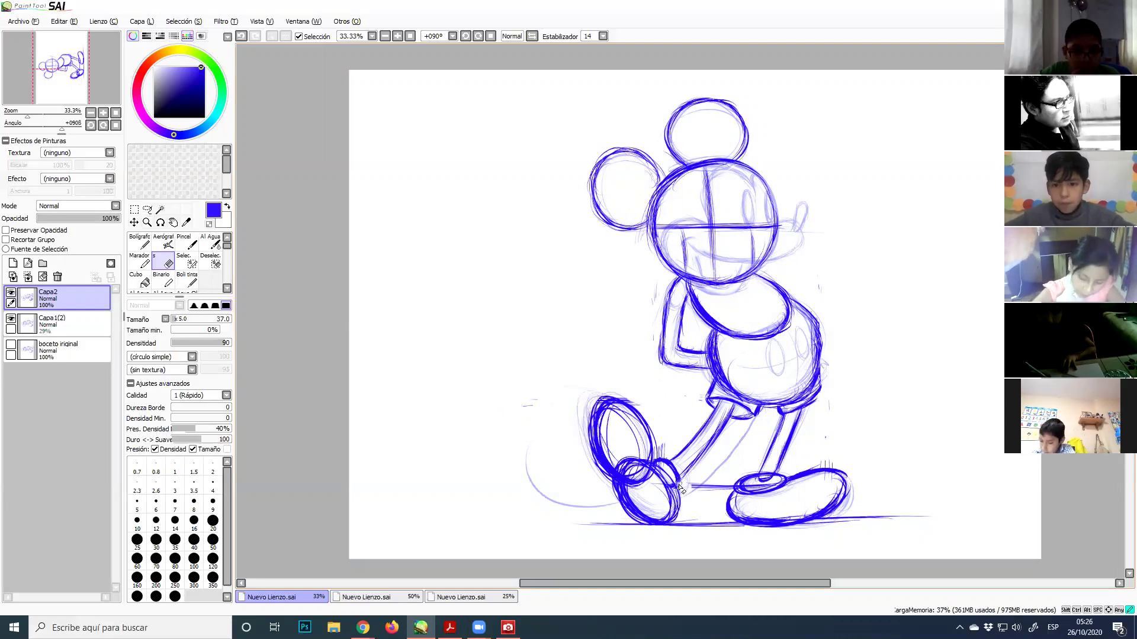
{"action": "mouse_move", "coordinate": [699, 483]}
{"action": "left_mouse_down"}
{"action": "mouse_move", "coordinate": [708, 499]}
{"action": "mouse_move", "coordinate": [729, 482]}
{"action": "mouse_move", "coordinate": [773, 483]}
{"action": "mouse_move", "coordinate": [772, 469]}
{"action": "mouse_move", "coordinate": [764, 492]}
{"action": "mouse_move", "coordinate": [744, 487]}
{"action": "mouse_move", "coordinate": [773, 487]}
{"action": "left_mouse_up"}
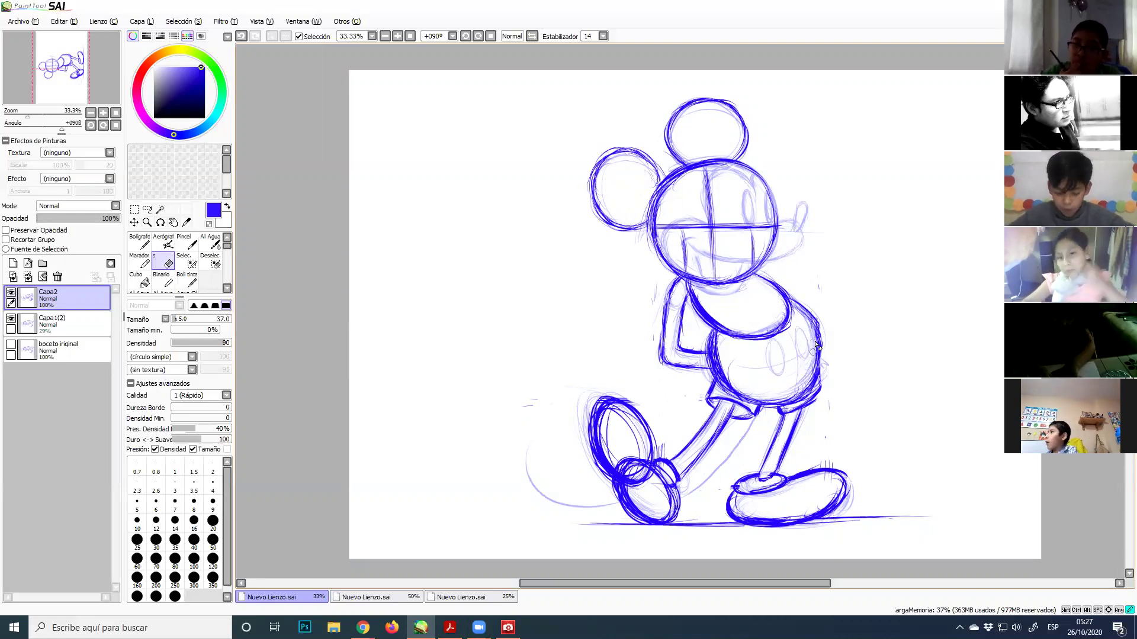
Clean up the front contour of the body with the eraser and redraw it as a smooth outward curve
{"action": "mouse_move", "coordinate": [813, 339]}
{"action": "left_mouse_down"}
{"action": "mouse_move", "coordinate": [815, 371]}
{"action": "mouse_move", "coordinate": [814, 332]}
{"action": "left_mouse_up"}
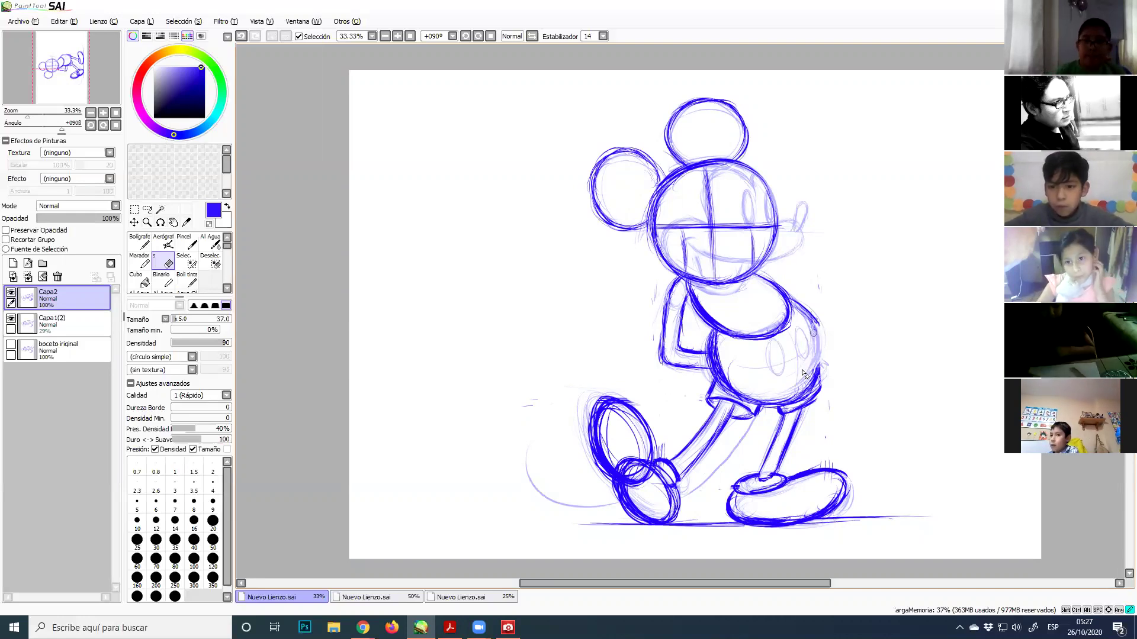
{"action": "left_click", "coordinate": [187, 279]}
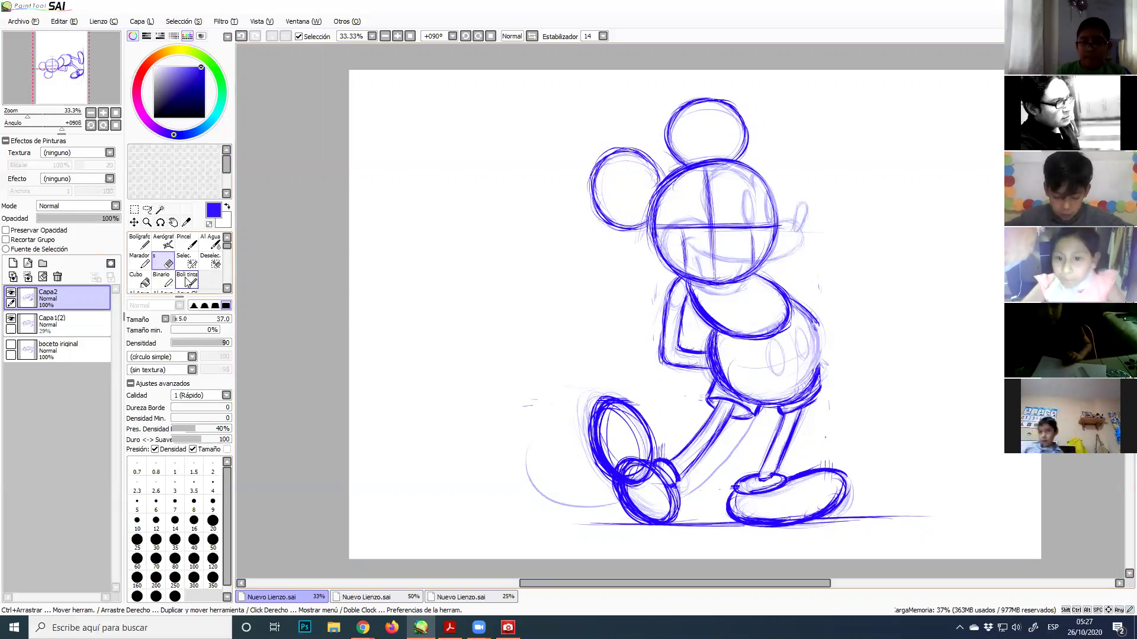
{"action": "mouse_move", "coordinate": [816, 320]}
{"action": "left_mouse_down"}
{"action": "mouse_move", "coordinate": [815, 360]}
{"action": "mouse_move", "coordinate": [818, 321]}
{"action": "mouse_move", "coordinate": [808, 346]}
{"action": "mouse_move", "coordinate": [820, 341]}
{"action": "mouse_move", "coordinate": [796, 336]}
{"action": "mouse_move", "coordinate": [818, 367]}
{"action": "left_mouse_up"}
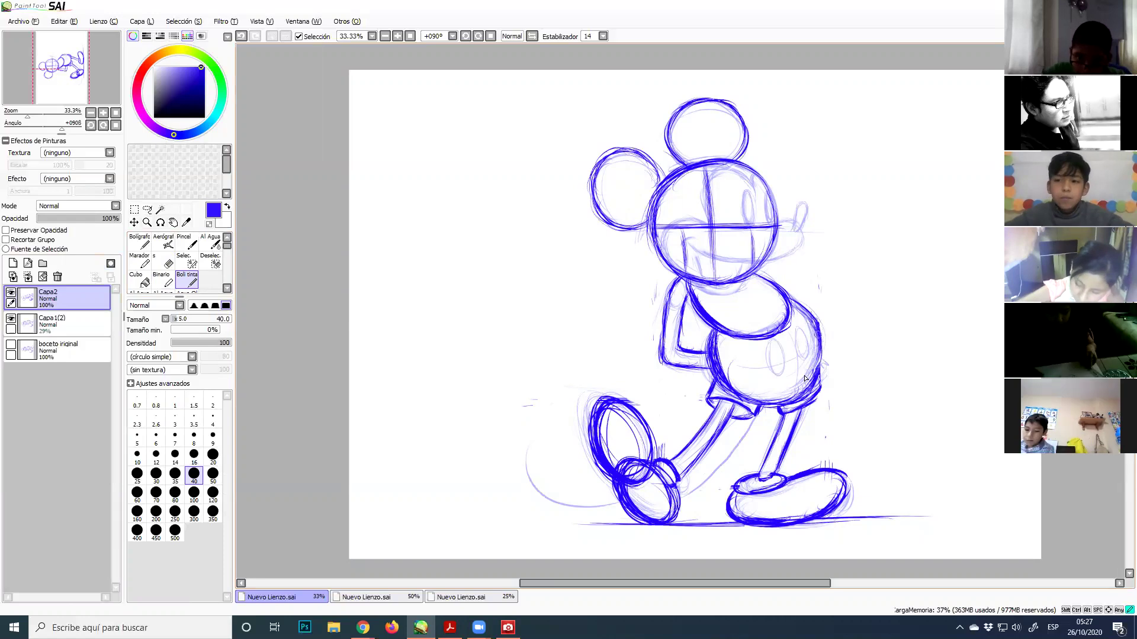
{"action": "left_click_drag", "start_coordinate": [818, 321], "coordinate": [821, 360]}
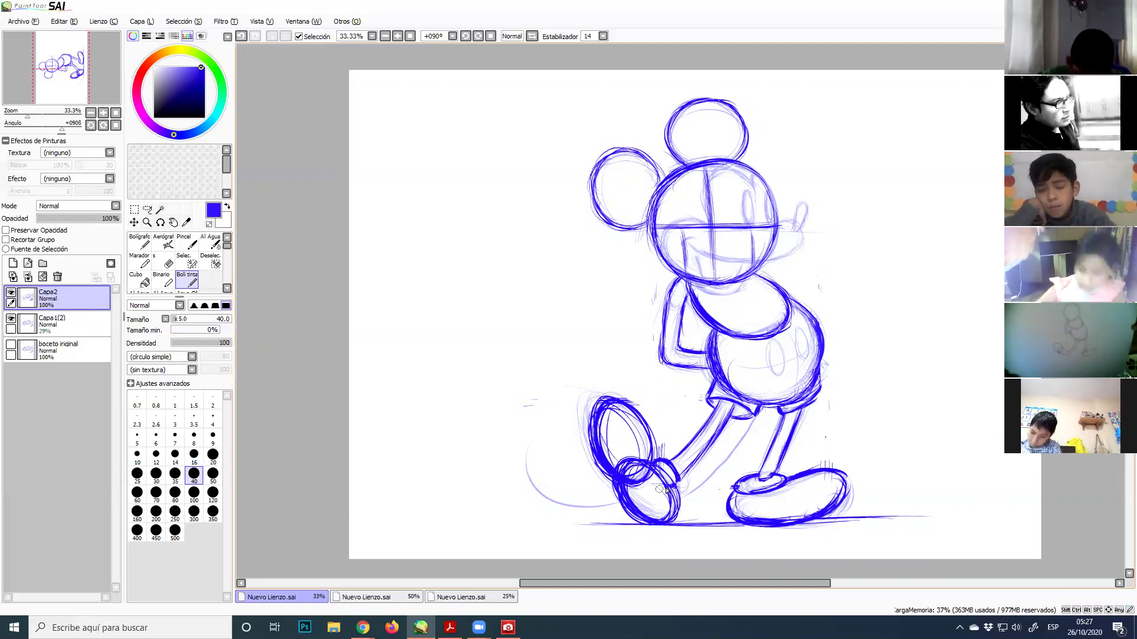
{"action": "mouse_move", "coordinate": [947, 338]}
{"action": "left_mouse_down"}
{"action": "mouse_move", "coordinate": [925, 396]}
{"action": "mouse_move", "coordinate": [876, 381]}
{"action": "mouse_move", "coordinate": [857, 403]}
{"action": "mouse_move", "coordinate": [899, 367]}
{"action": "left_mouse_up"}
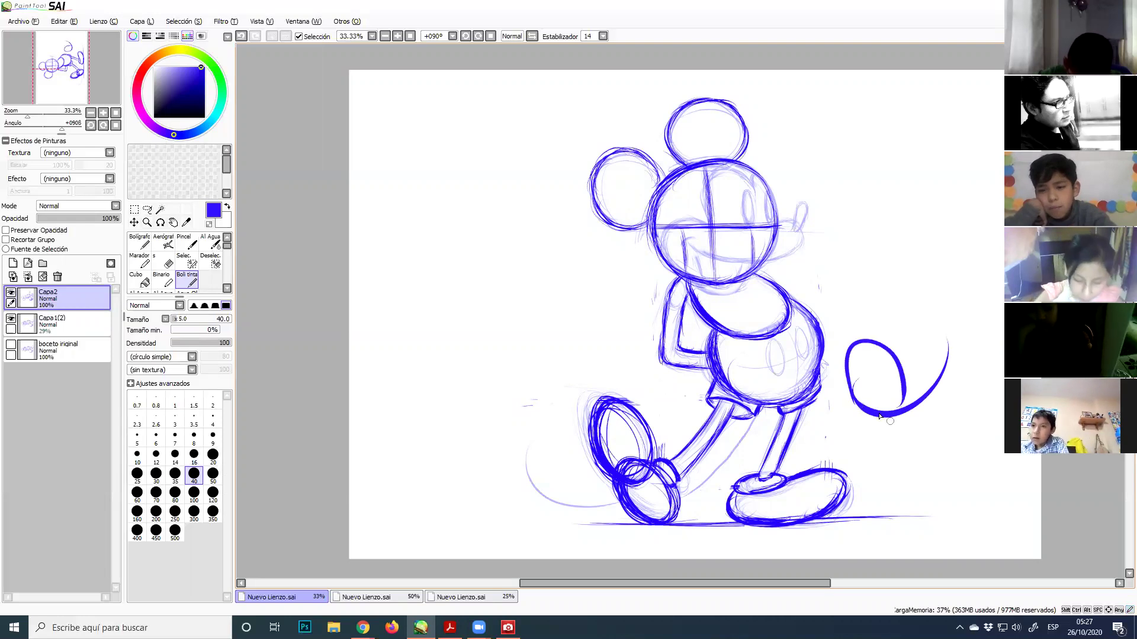
{"action": "key", "text": "ctrl+z"}
{"action": "key", "text": "ctrl+z"}
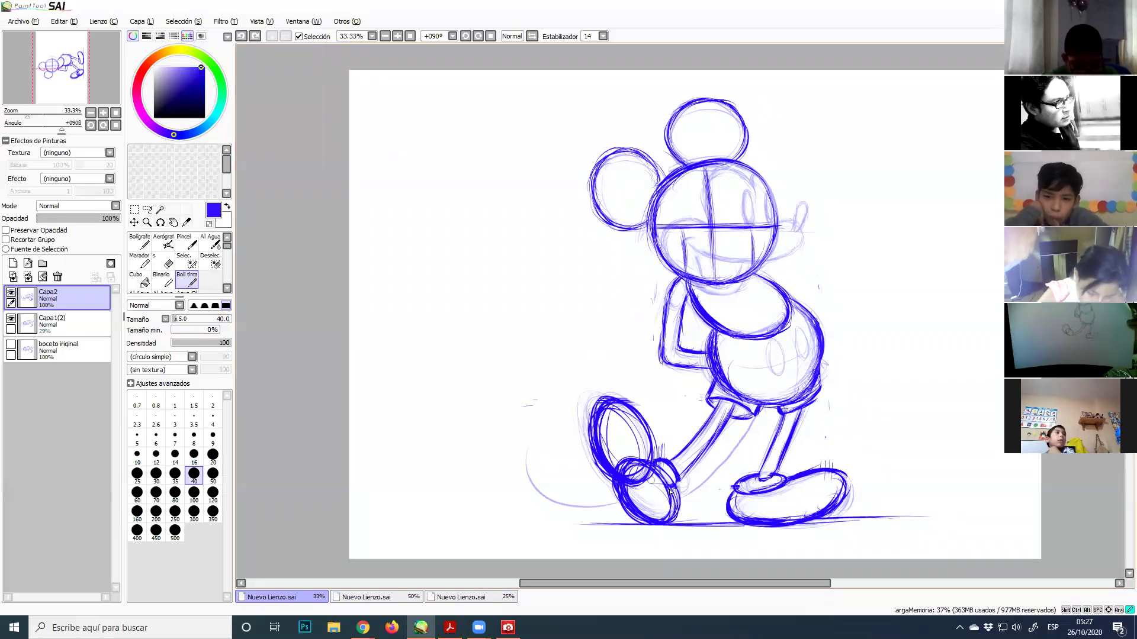
Thicken the trailing shoe's two ovals and try tracing the pair of oval buttons on the shorts
{"action": "mouse_move", "coordinate": [654, 465]}
{"action": "left_mouse_down"}
{"action": "mouse_move", "coordinate": [672, 487]}
{"action": "mouse_move", "coordinate": [654, 465]}
{"action": "mouse_move", "coordinate": [681, 476]}
{"action": "mouse_move", "coordinate": [666, 488]}
{"action": "mouse_move", "coordinate": [668, 473]}
{"action": "mouse_move", "coordinate": [615, 464]}
{"action": "mouse_move", "coordinate": [667, 525]}
{"action": "mouse_move", "coordinate": [675, 494]}
{"action": "mouse_move", "coordinate": [667, 524]}
{"action": "left_mouse_up"}
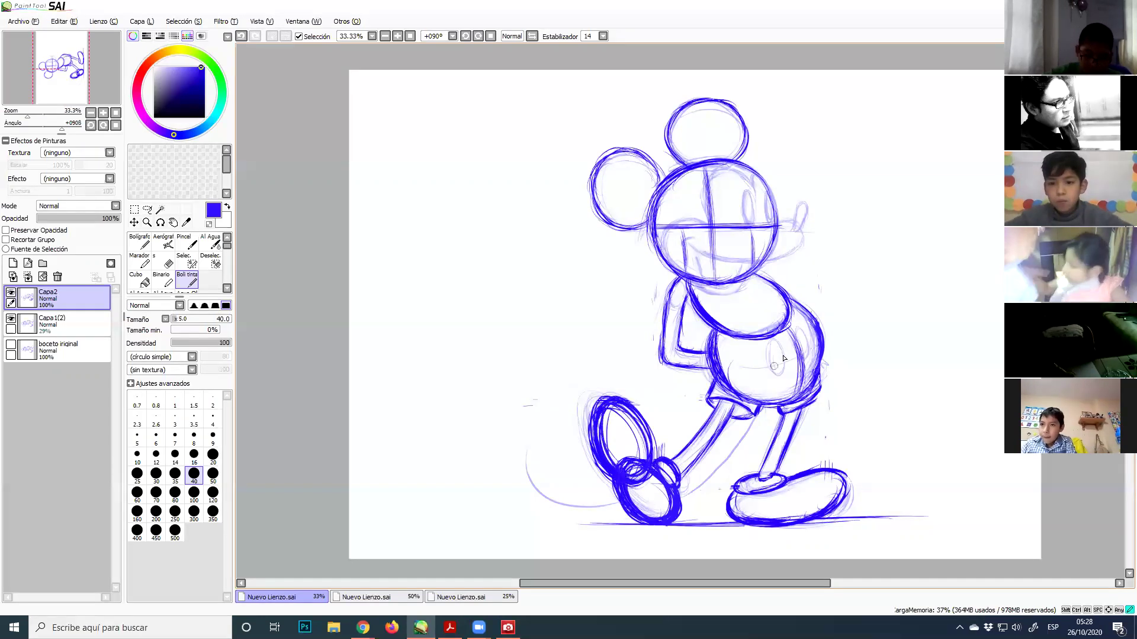
{"action": "mouse_move", "coordinate": [777, 354]}
{"action": "left_mouse_down"}
{"action": "mouse_move", "coordinate": [789, 378]}
{"action": "mouse_move", "coordinate": [781, 342]}
{"action": "mouse_move", "coordinate": [789, 378]}
{"action": "mouse_move", "coordinate": [770, 353]}
{"action": "mouse_move", "coordinate": [787, 354]}
{"action": "mouse_move", "coordinate": [774, 373]}
{"action": "mouse_move", "coordinate": [773, 345]}
{"action": "left_mouse_up"}
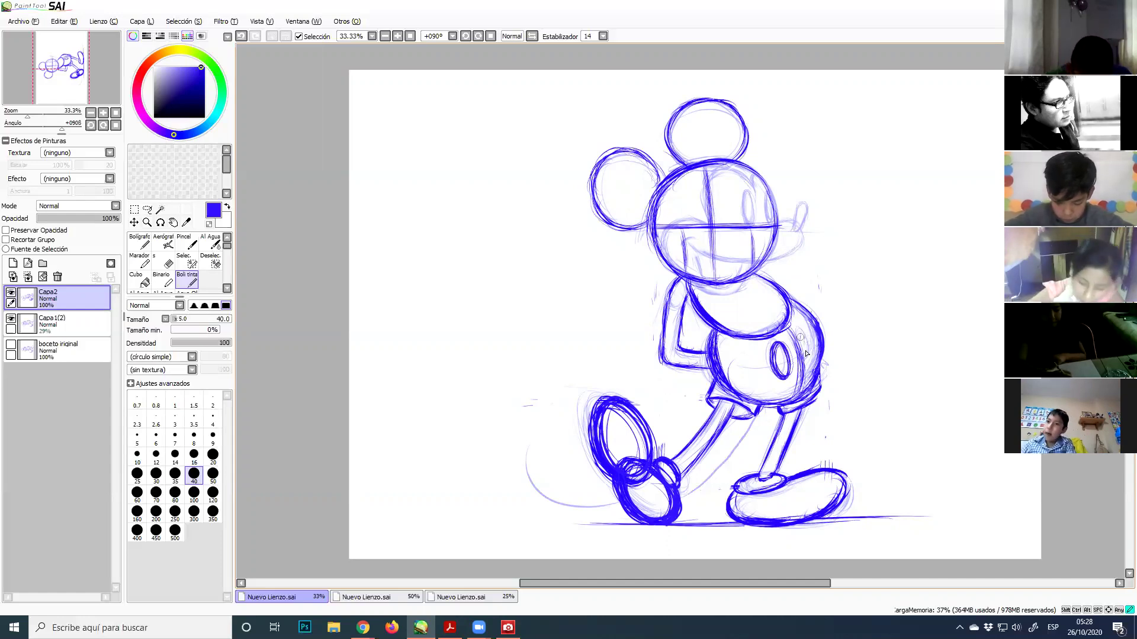
{"action": "left_click_drag", "start_coordinate": [800, 329], "coordinate": [809, 358]}
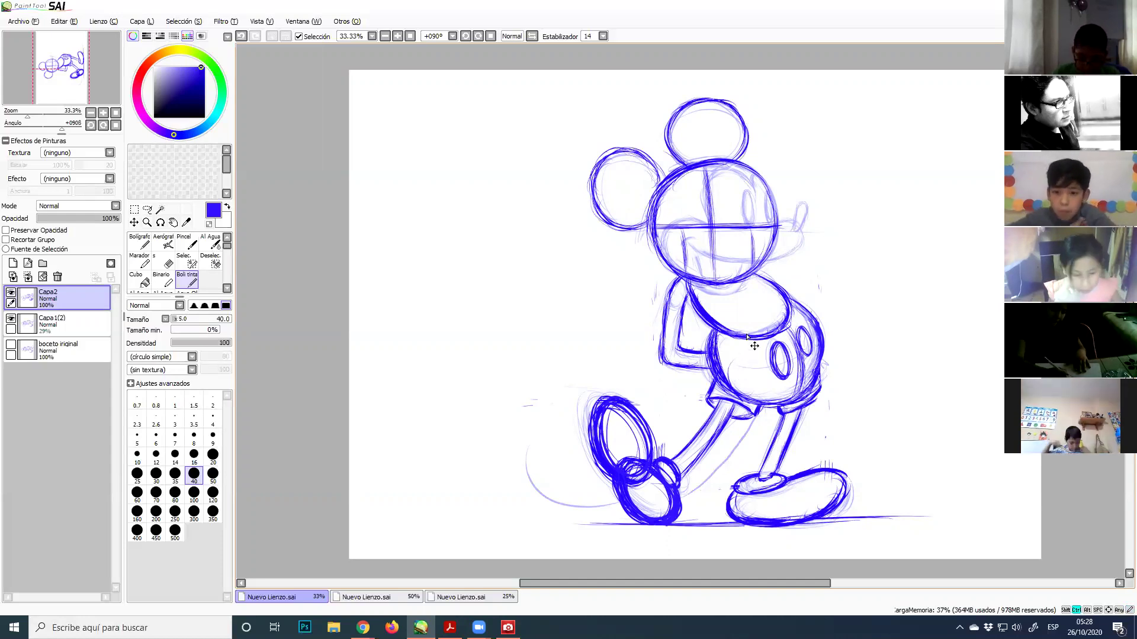
{"action": "key", "text": "ctrl+z"}
{"action": "key", "text": "ctrl+z"}
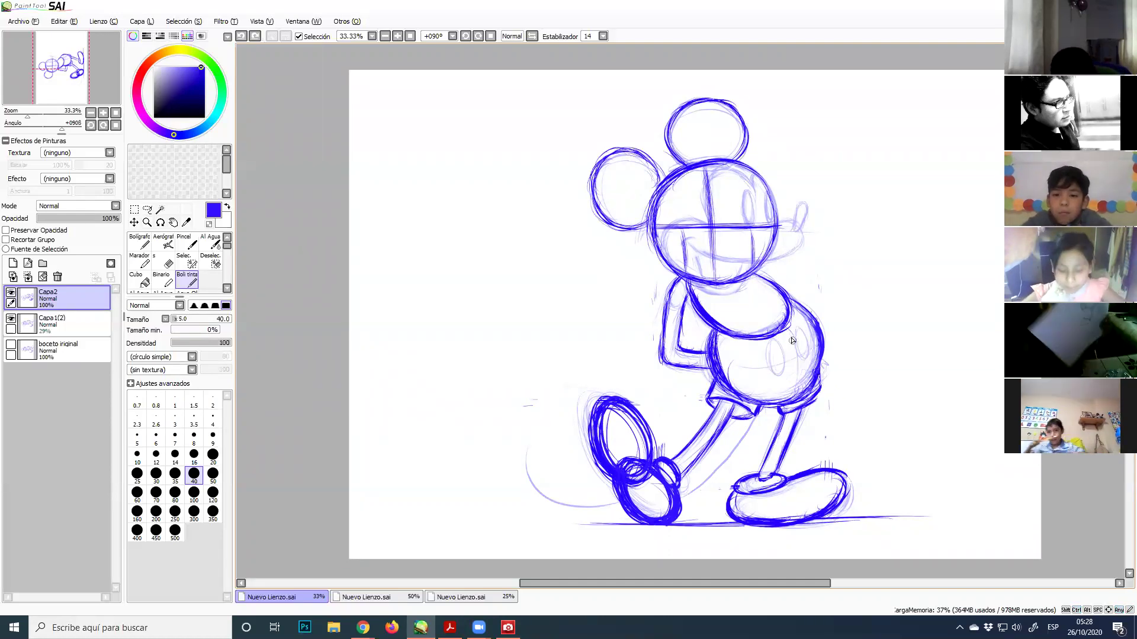
Trace the two upright oval buttons side by side on the front of the shorts, redoing the first attempt
{"action": "left_click_drag", "start_coordinate": [790, 330], "coordinate": [791, 356]}
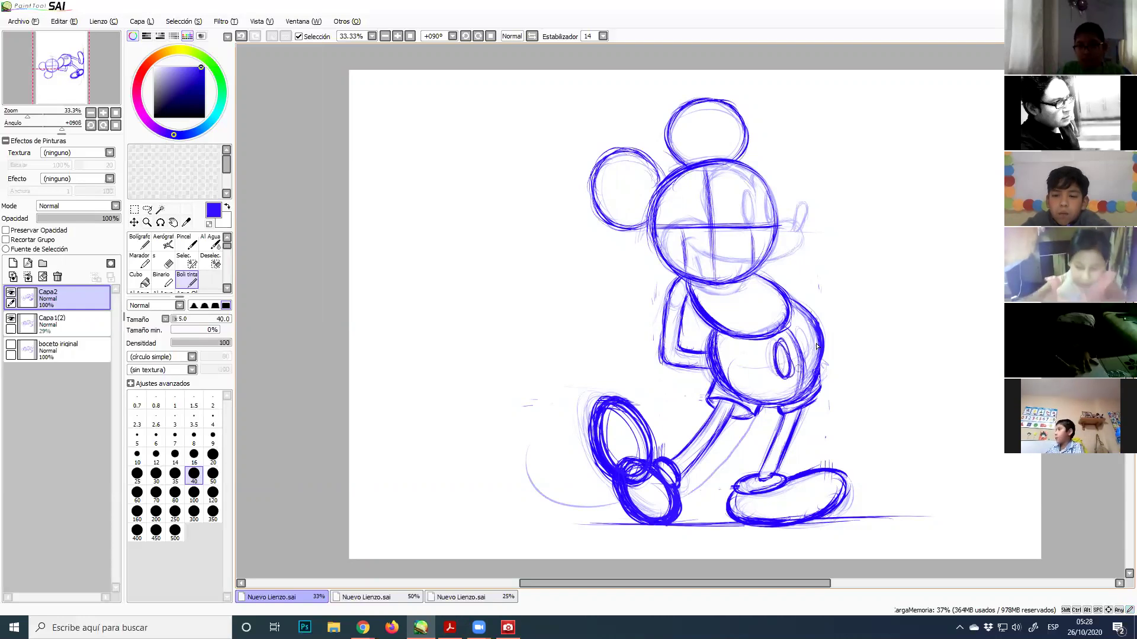
{"action": "key", "text": "ctrl+z"}
{"action": "mouse_move", "coordinate": [781, 343]}
{"action": "left_mouse_down"}
{"action": "mouse_move", "coordinate": [784, 380]}
{"action": "mouse_move", "coordinate": [781, 339]}
{"action": "mouse_move", "coordinate": [788, 376]}
{"action": "mouse_move", "coordinate": [772, 352]}
{"action": "mouse_move", "coordinate": [821, 347]}
{"action": "mouse_move", "coordinate": [808, 331]}
{"action": "mouse_move", "coordinate": [804, 350]}
{"action": "mouse_move", "coordinate": [804, 329]}
{"action": "mouse_move", "coordinate": [809, 360]}
{"action": "mouse_move", "coordinate": [806, 331]}
{"action": "left_mouse_up"}
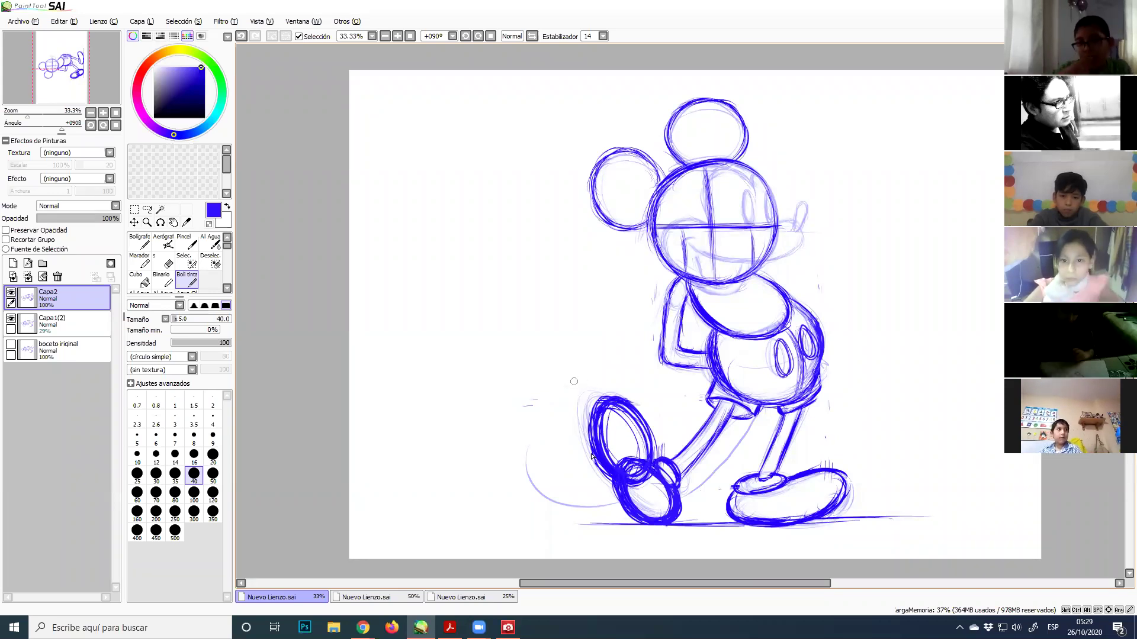
Enlarge the eraser to size 201 and erase the two ovals of the trailing shoe
{"action": "key", "text": "e"}
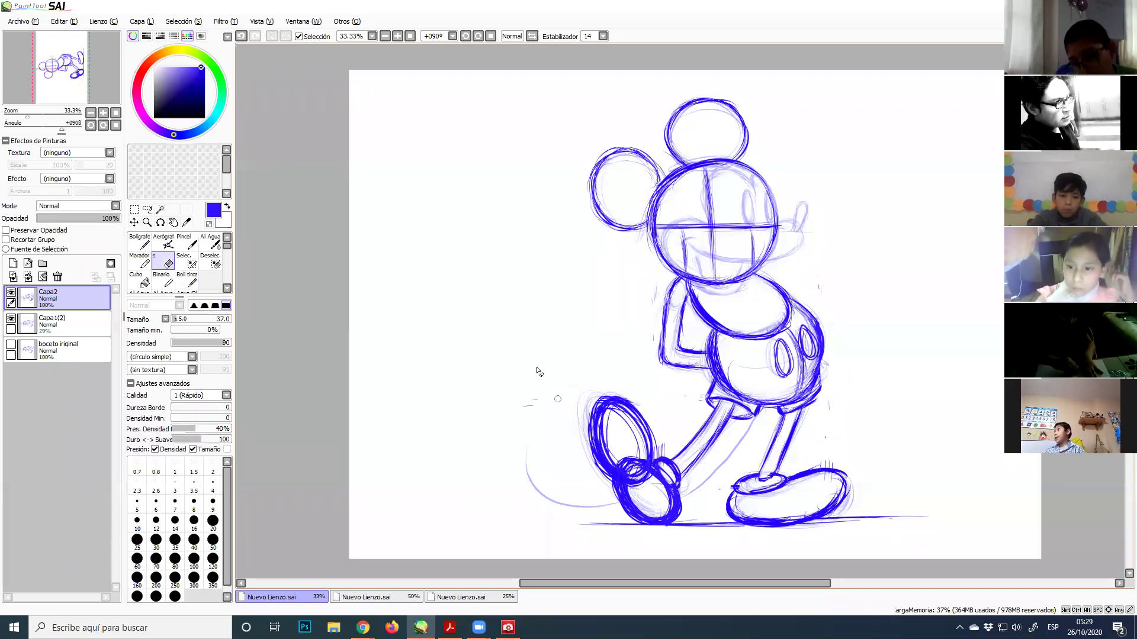
{"action": "left_click_drag", "start_coordinate": [493, 408], "coordinate": [508, 425]}
{"action": "mouse_move", "coordinate": [625, 437]}
{"action": "left_mouse_down"}
{"action": "mouse_move", "coordinate": [597, 413]}
{"action": "mouse_move", "coordinate": [641, 422]}
{"action": "mouse_move", "coordinate": [636, 491]}
{"action": "mouse_move", "coordinate": [685, 503]}
{"action": "mouse_move", "coordinate": [613, 477]}
{"action": "left_mouse_up"}
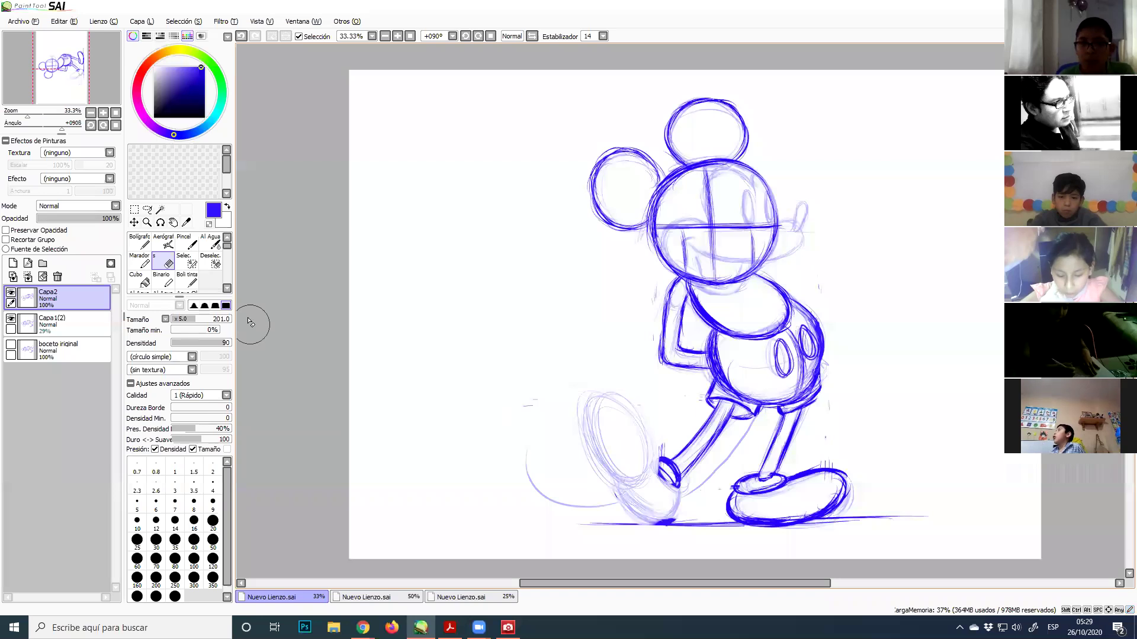
Redraw the lower rounded part of the trailing shoe beside the ankle, resting on the ground line
{"action": "left_click", "coordinate": [188, 280]}
{"action": "mouse_move", "coordinate": [626, 502]}
{"action": "left_mouse_down"}
{"action": "mouse_move", "coordinate": [631, 522]}
{"action": "mouse_move", "coordinate": [658, 523]}
{"action": "mouse_move", "coordinate": [676, 500]}
{"action": "mouse_move", "coordinate": [671, 479]}
{"action": "left_mouse_up"}
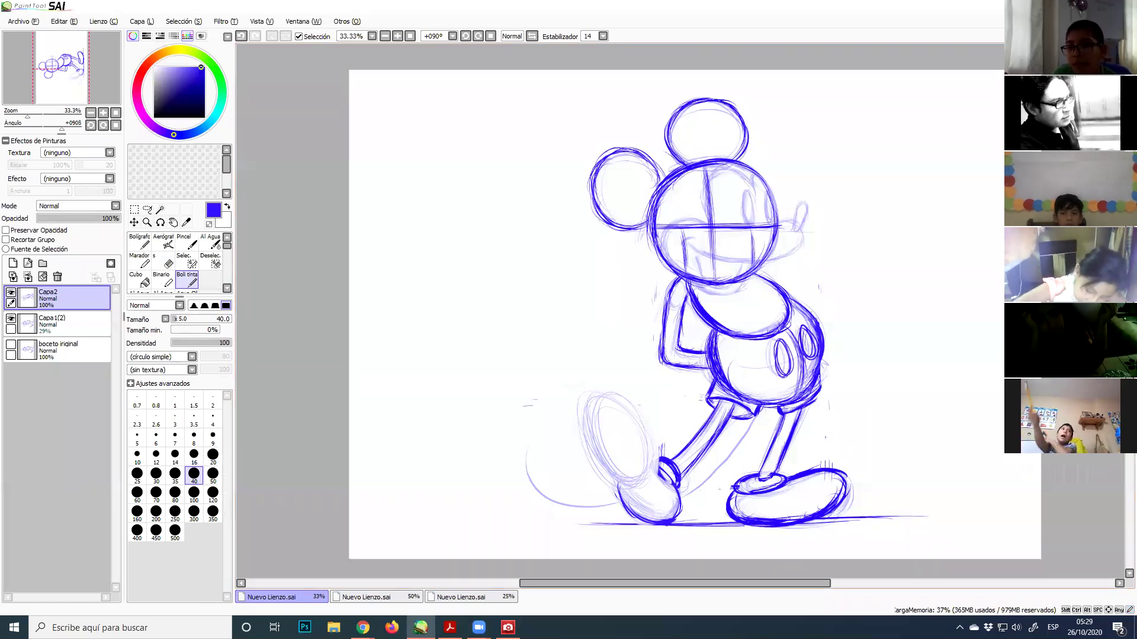
{"action": "mouse_move", "coordinate": [613, 472]}
{"action": "left_mouse_down"}
{"action": "mouse_move", "coordinate": [618, 502]}
{"action": "mouse_move", "coordinate": [613, 463]}
{"action": "mouse_move", "coordinate": [633, 518]}
{"action": "mouse_move", "coordinate": [612, 480]}
{"action": "mouse_move", "coordinate": [658, 516]}
{"action": "mouse_move", "coordinate": [630, 515]}
{"action": "mouse_move", "coordinate": [676, 493]}
{"action": "left_mouse_up"}
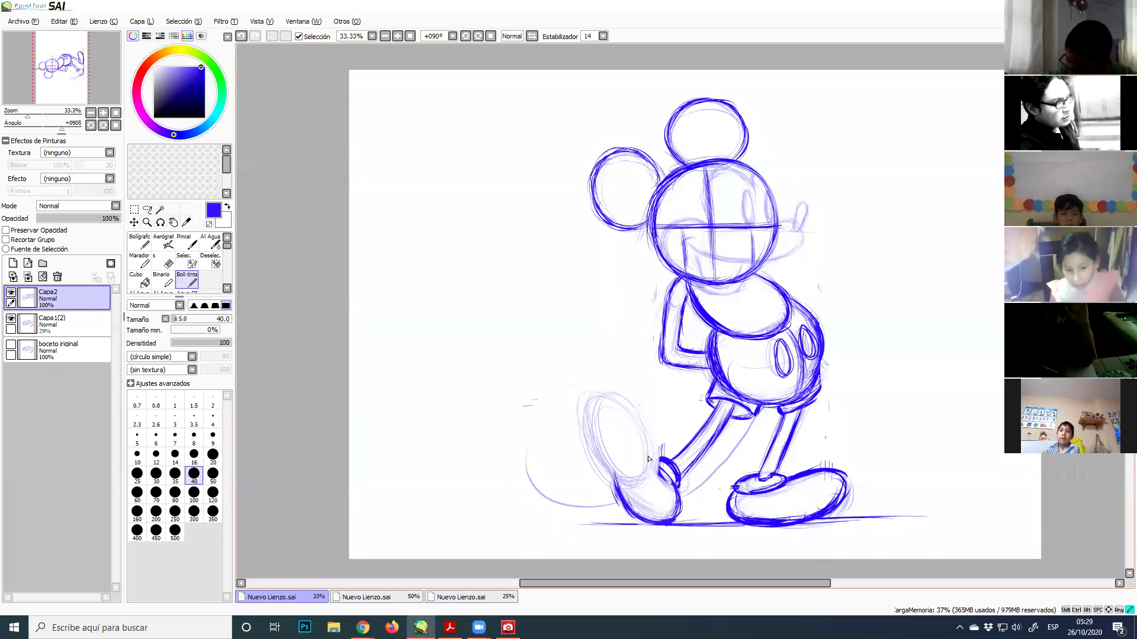
Draw the raised loop of the trailing shoe and join it to the lower part with curves along the sole and the ankle side
{"action": "mouse_move", "coordinate": [630, 453]}
{"action": "left_mouse_down"}
{"action": "mouse_move", "coordinate": [589, 422]}
{"action": "mouse_move", "coordinate": [584, 400]}
{"action": "mouse_move", "coordinate": [607, 381]}
{"action": "mouse_move", "coordinate": [639, 417]}
{"action": "mouse_move", "coordinate": [621, 473]}
{"action": "mouse_move", "coordinate": [628, 489]}
{"action": "left_mouse_up"}
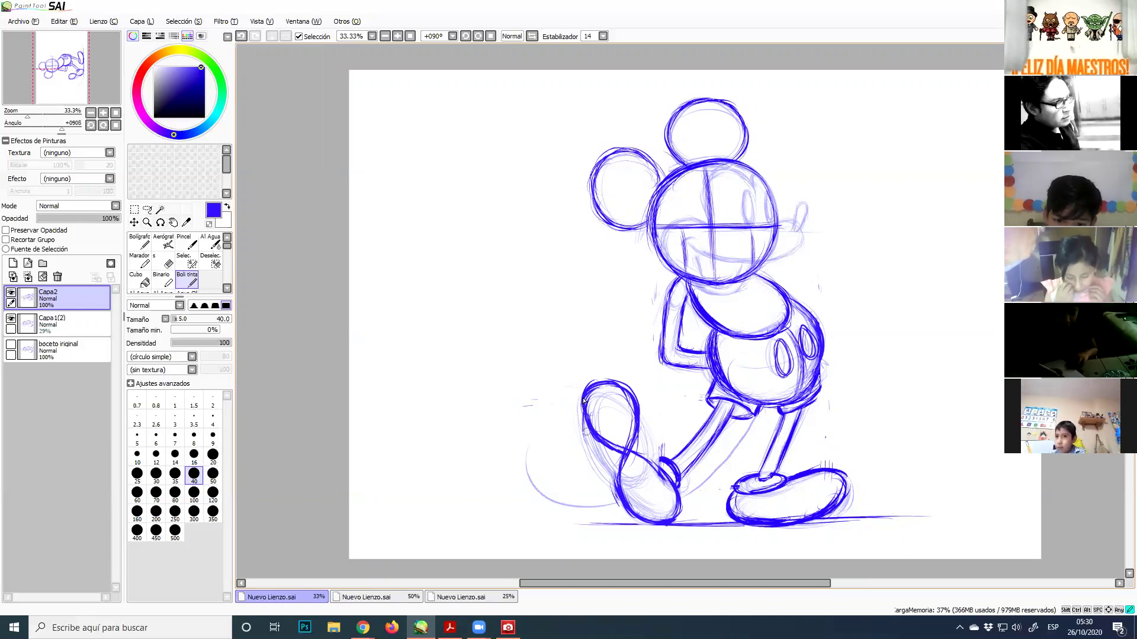
{"action": "mouse_move", "coordinate": [583, 408]}
{"action": "left_mouse_down"}
{"action": "mouse_move", "coordinate": [597, 445]}
{"action": "mouse_move", "coordinate": [587, 454]}
{"action": "mouse_move", "coordinate": [584, 423]}
{"action": "mouse_move", "coordinate": [604, 466]}
{"action": "mouse_move", "coordinate": [584, 437]}
{"action": "mouse_move", "coordinate": [587, 448]}
{"action": "mouse_move", "coordinate": [612, 474]}
{"action": "mouse_move", "coordinate": [596, 470]}
{"action": "mouse_move", "coordinate": [599, 457]}
{"action": "mouse_move", "coordinate": [631, 503]}
{"action": "left_mouse_up"}
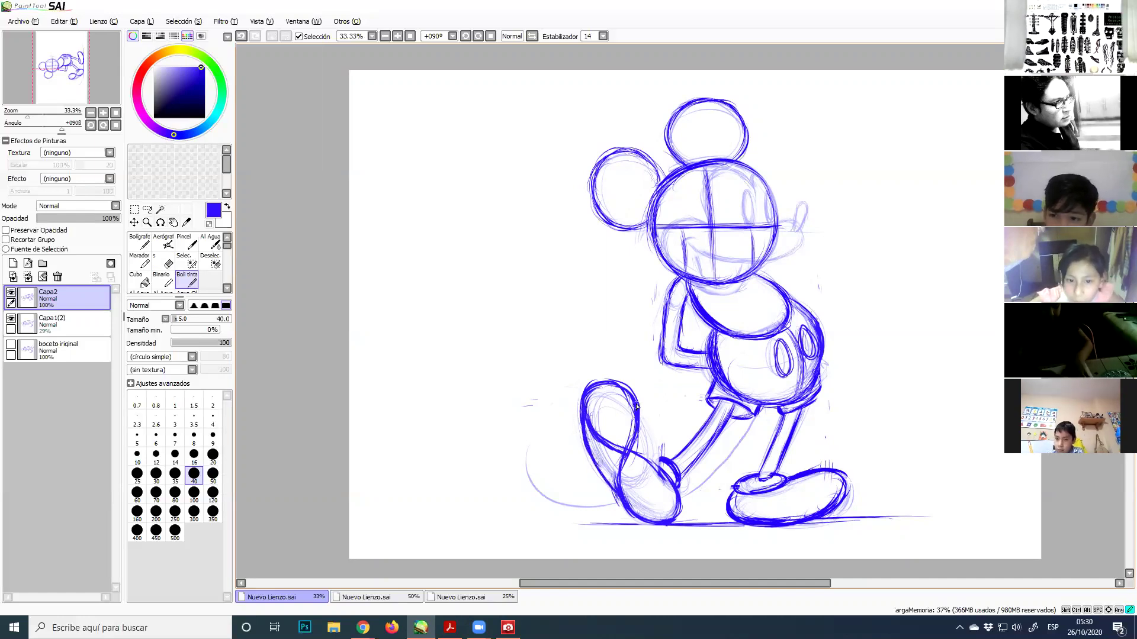
{"action": "mouse_move", "coordinate": [623, 388]}
{"action": "left_mouse_down"}
{"action": "mouse_move", "coordinate": [646, 442]}
{"action": "mouse_move", "coordinate": [631, 392]}
{"action": "mouse_move", "coordinate": [622, 405]}
{"action": "mouse_move", "coordinate": [651, 443]}
{"action": "mouse_move", "coordinate": [641, 413]}
{"action": "mouse_move", "coordinate": [661, 465]}
{"action": "left_mouse_up"}
{"action": "mouse_move", "coordinate": [641, 422]}
{"action": "left_mouse_down"}
{"action": "mouse_move", "coordinate": [651, 454]}
{"action": "mouse_move", "coordinate": [665, 458]}
{"action": "left_mouse_up"}
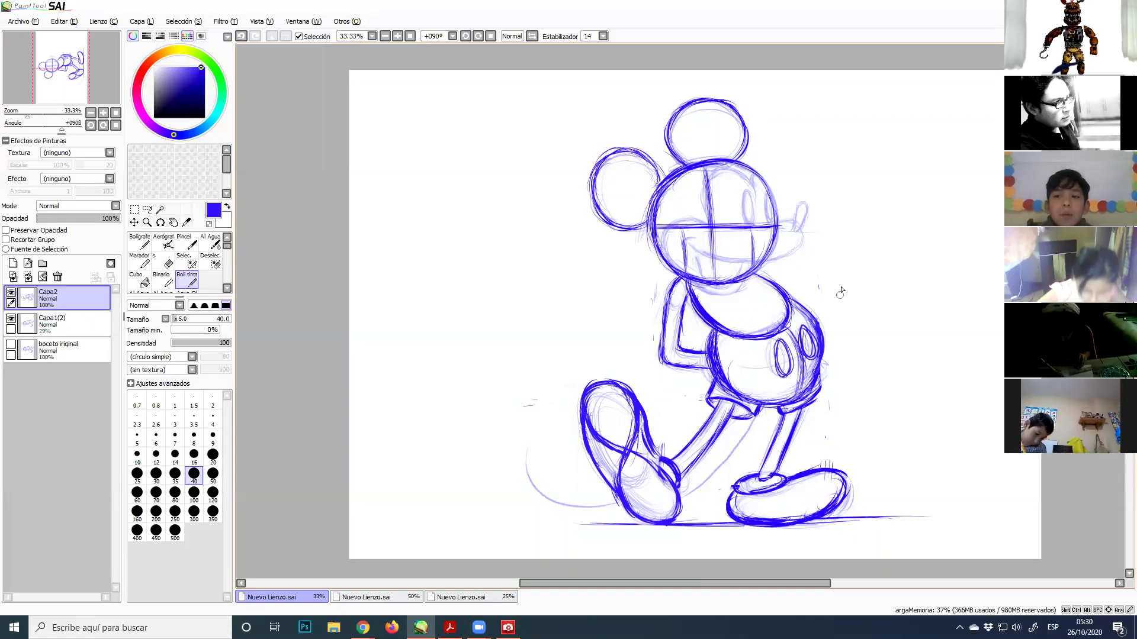
Handwrite the note "La carita" on the blank canvas in front of the figure's face
{"action": "mouse_move", "coordinate": [857, 258]}
{"action": "left_mouse_down"}
{"action": "mouse_move", "coordinate": [915, 196]}
{"action": "mouse_move", "coordinate": [843, 274]}
{"action": "mouse_move", "coordinate": [930, 253]}
{"action": "left_mouse_up"}
{"action": "mouse_move", "coordinate": [876, 312]}
{"action": "left_mouse_down"}
{"action": "mouse_move", "coordinate": [882, 323]}
{"action": "mouse_move", "coordinate": [944, 305]}
{"action": "mouse_move", "coordinate": [968, 254]}
{"action": "mouse_move", "coordinate": [1000, 284]}
{"action": "left_mouse_up"}
{"action": "left_click", "coordinate": [938, 273]}
{"action": "left_click_drag", "start_coordinate": [946, 257], "coordinate": [1003, 239]}
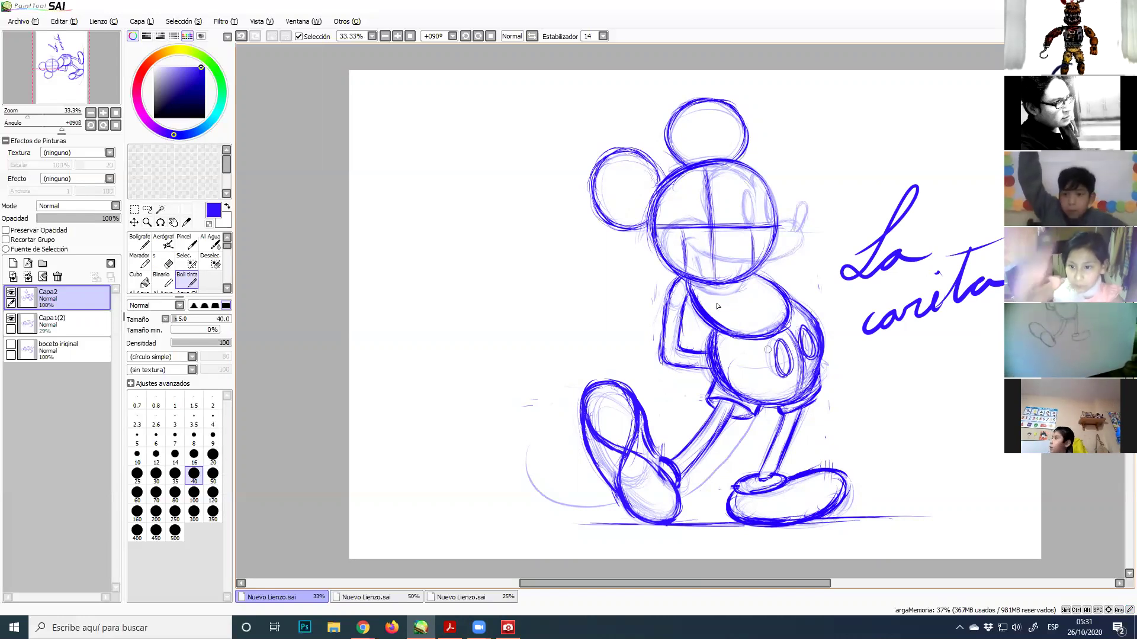
Lower the trailing shoe's raised end to a horizontal guide drawn from the shorts hem, erasing and redrawing its top
{"action": "mouse_move", "coordinate": [707, 398]}
{"action": "left_mouse_down"}
{"action": "mouse_move", "coordinate": [538, 402]}
{"action": "mouse_move", "coordinate": [584, 399]}
{"action": "left_mouse_up"}
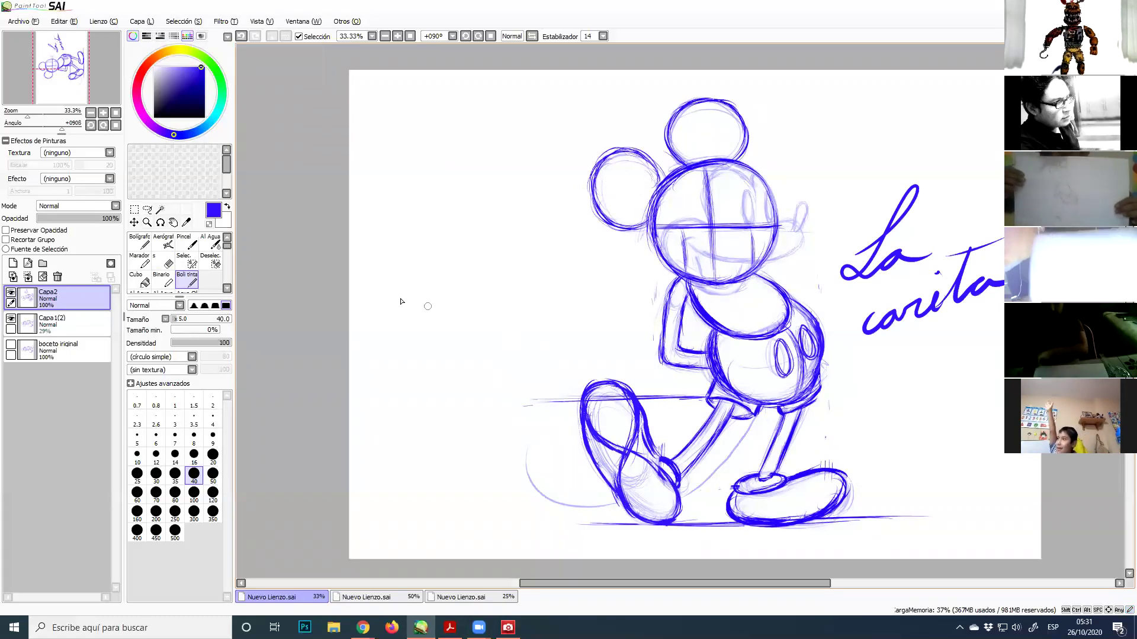
{"action": "left_click", "coordinate": [163, 261]}
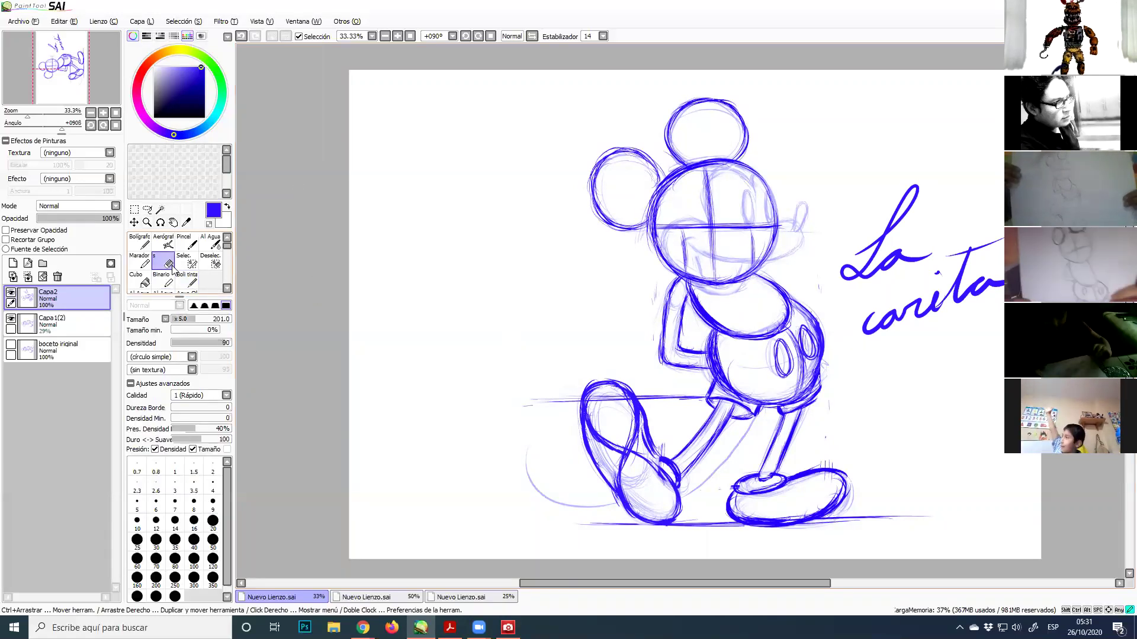
{"action": "mouse_move", "coordinate": [612, 388]}
{"action": "left_mouse_down"}
{"action": "mouse_move", "coordinate": [568, 391]}
{"action": "mouse_move", "coordinate": [592, 382]}
{"action": "left_mouse_up"}
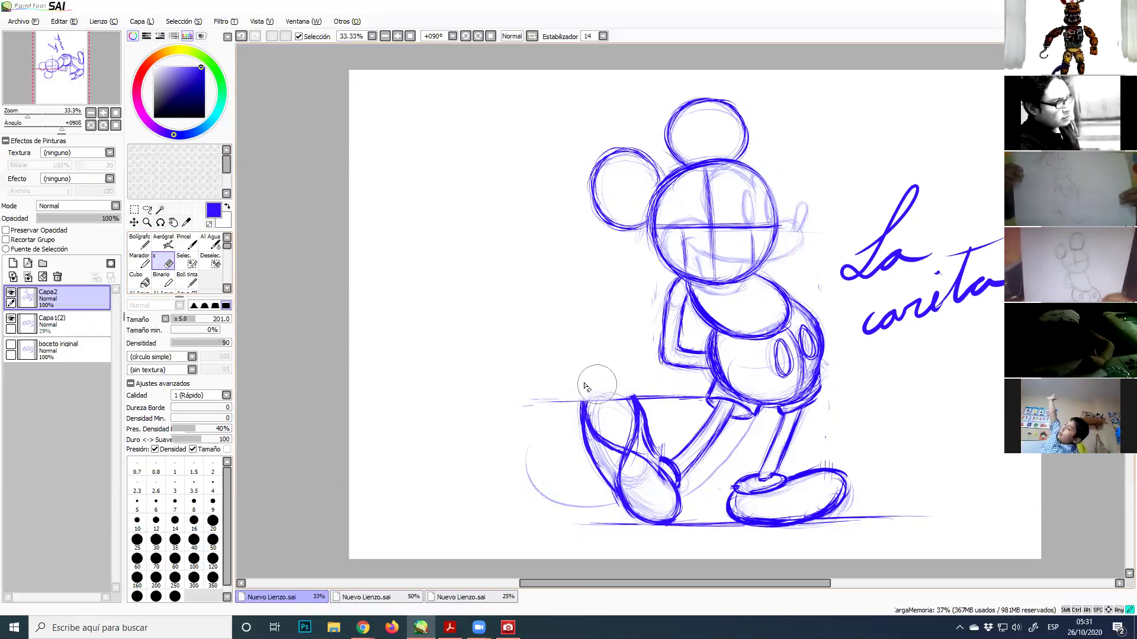
{"action": "left_click", "coordinate": [187, 279]}
{"action": "left_click", "coordinate": [188, 282]}
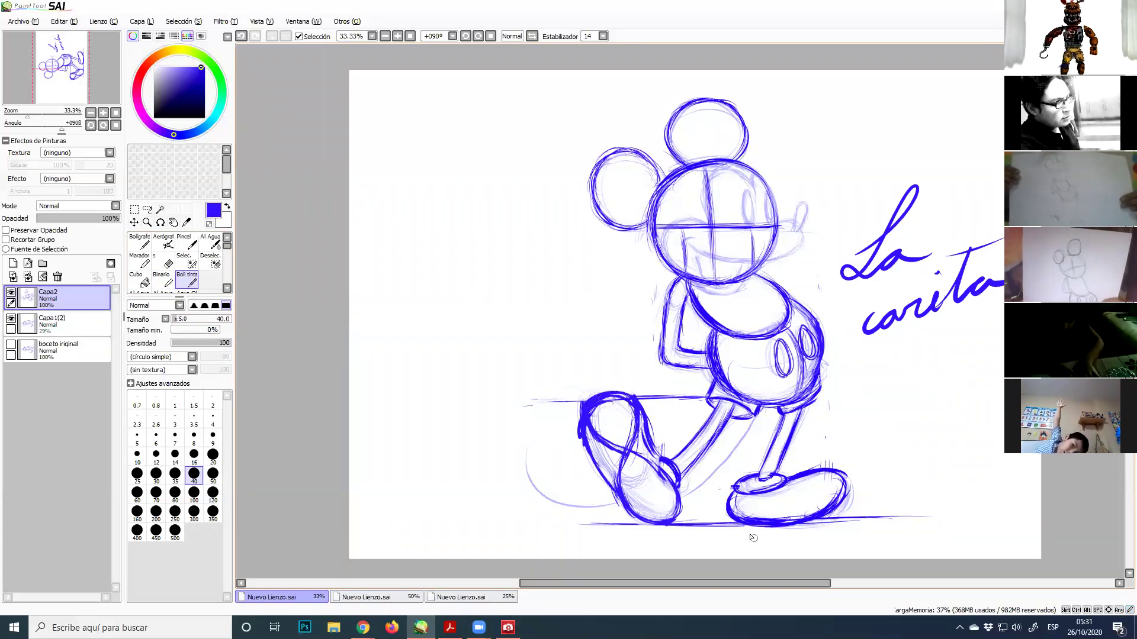
Erase the handwritten note "La carita" and enlarge the view of the face to 75%
{"action": "left_click", "coordinate": [163, 261]}
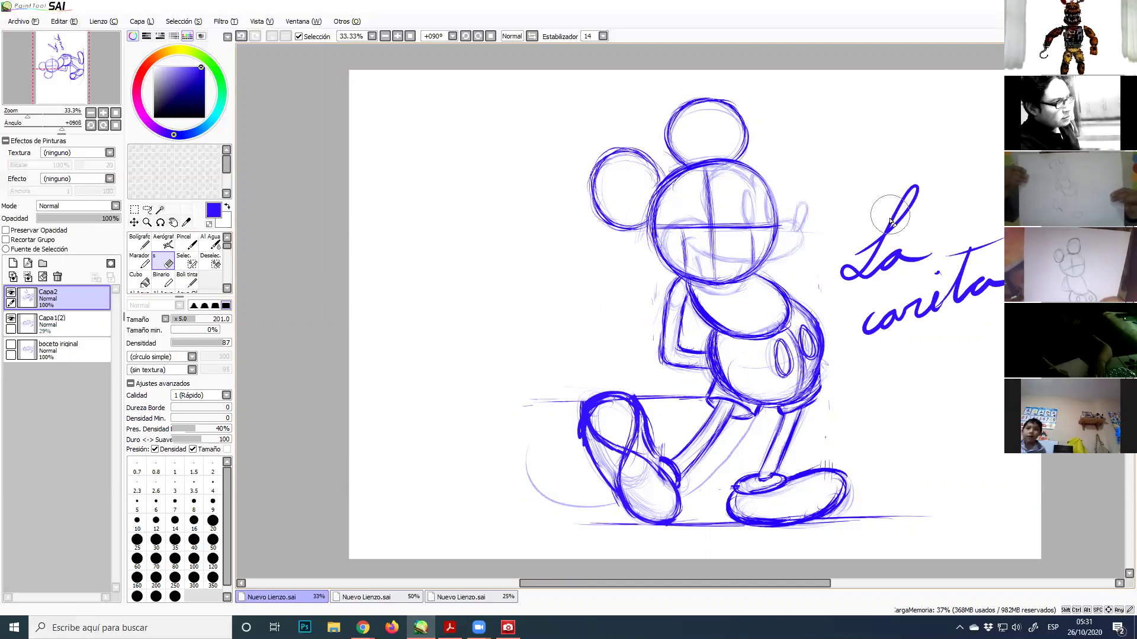
{"action": "mouse_move", "coordinate": [956, 216]}
{"action": "left_mouse_down"}
{"action": "mouse_move", "coordinate": [888, 237]}
{"action": "mouse_move", "coordinate": [865, 260]}
{"action": "mouse_move", "coordinate": [879, 260]}
{"action": "mouse_move", "coordinate": [911, 310]}
{"action": "mouse_move", "coordinate": [982, 271]}
{"action": "mouse_move", "coordinate": [913, 305]}
{"action": "mouse_move", "coordinate": [870, 285]}
{"action": "left_mouse_up"}
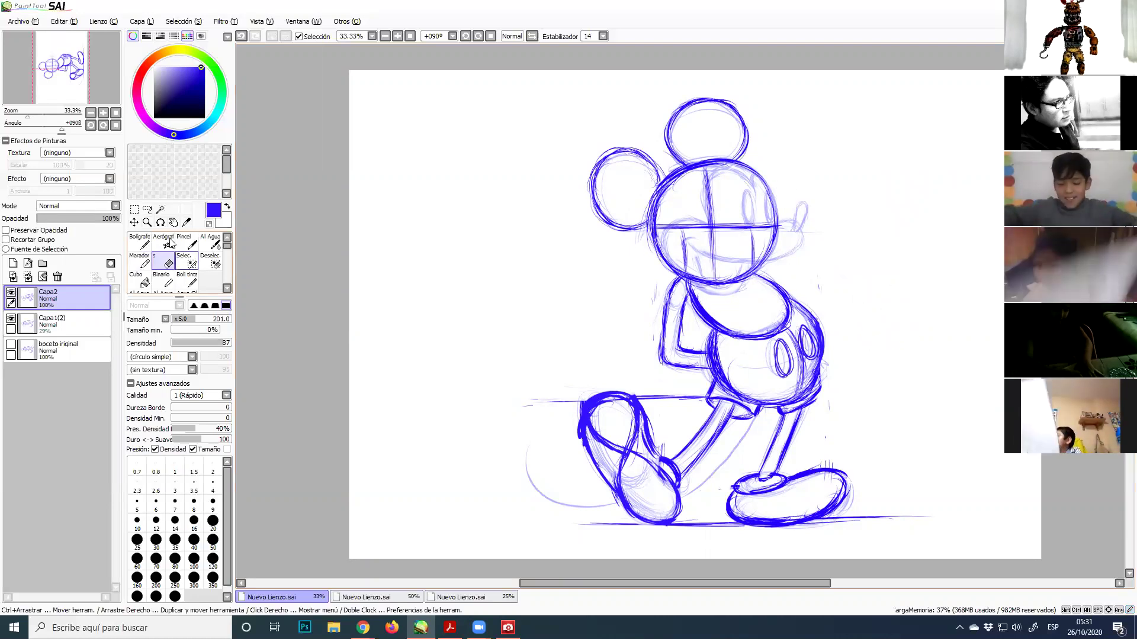
{"action": "left_click", "coordinate": [146, 222]}
{"action": "left_click", "coordinate": [762, 210]}
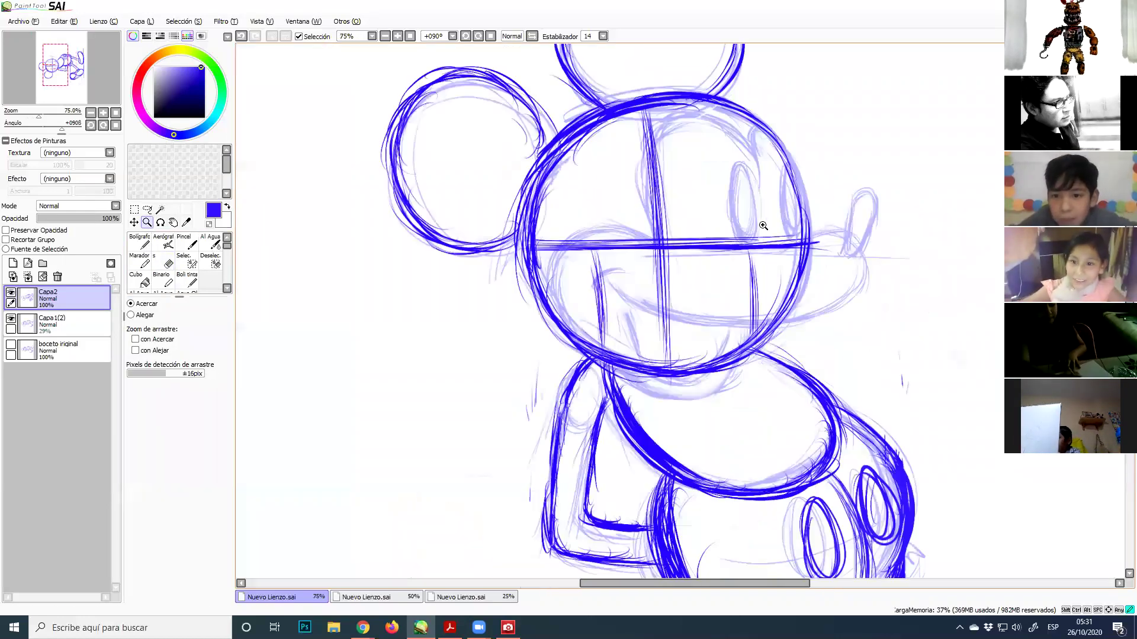
Draw the rounded cheek contour from the centre of the face's guide cross around to the lower edge of the head
{"action": "left_click_drag", "start_coordinate": [869, 367], "coordinate": [859, 320]}
{"action": "scroll", "coordinate": [906, 352], "scroll_direction": "down", "scroll_amount": 1}
{"action": "left_click", "coordinate": [190, 280]}
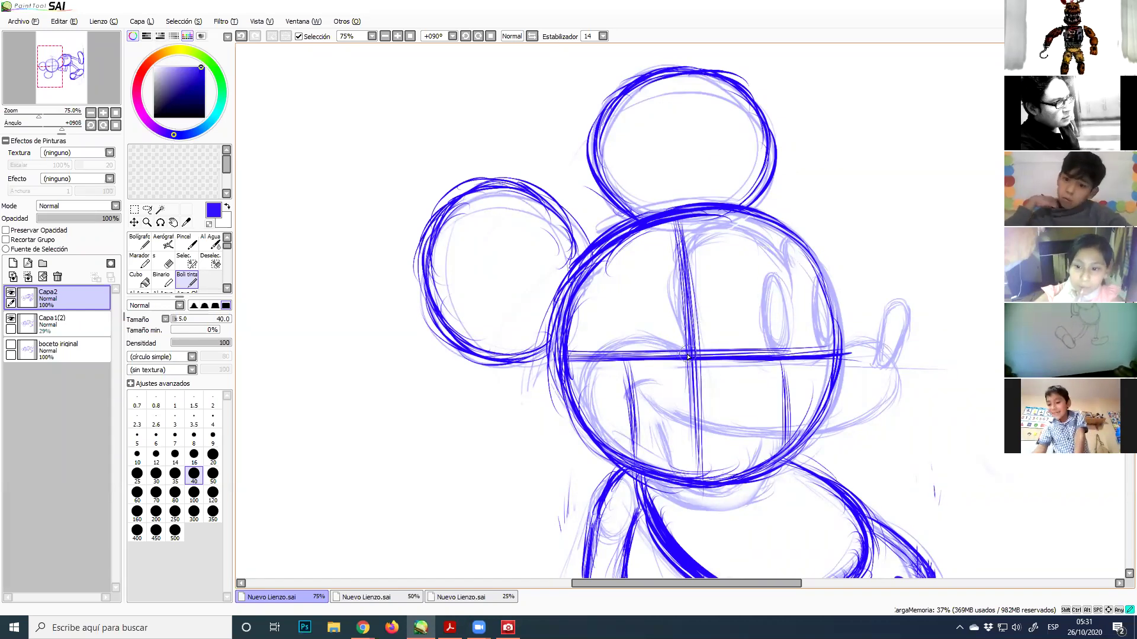
{"action": "left_click_drag", "start_coordinate": [687, 353], "coordinate": [711, 354]}
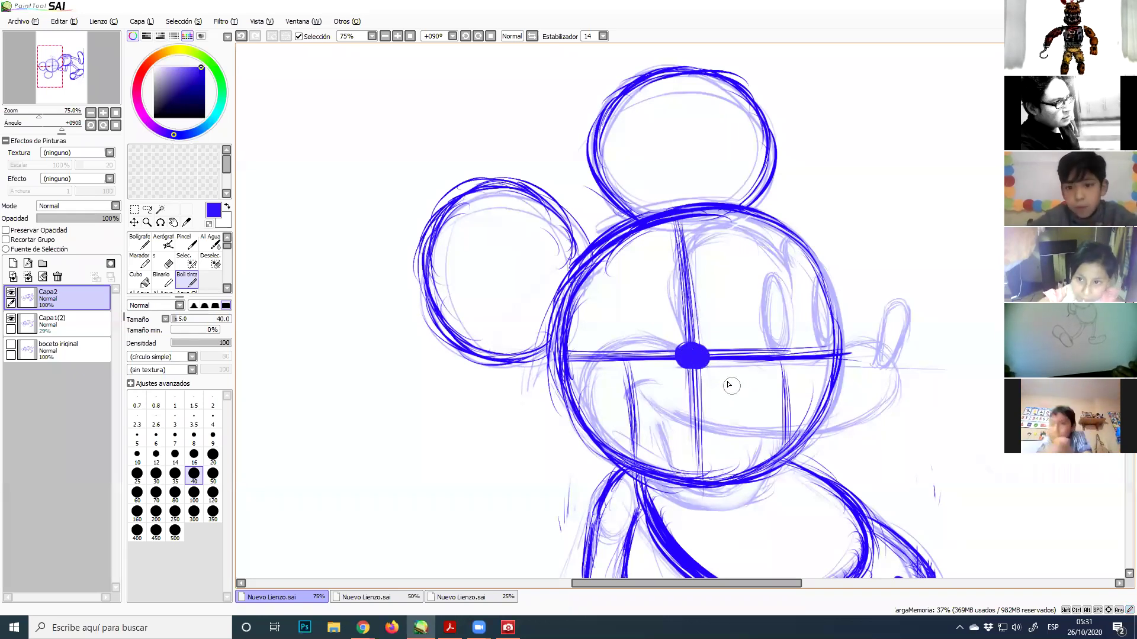
{"action": "key", "text": "ctrl+z"}
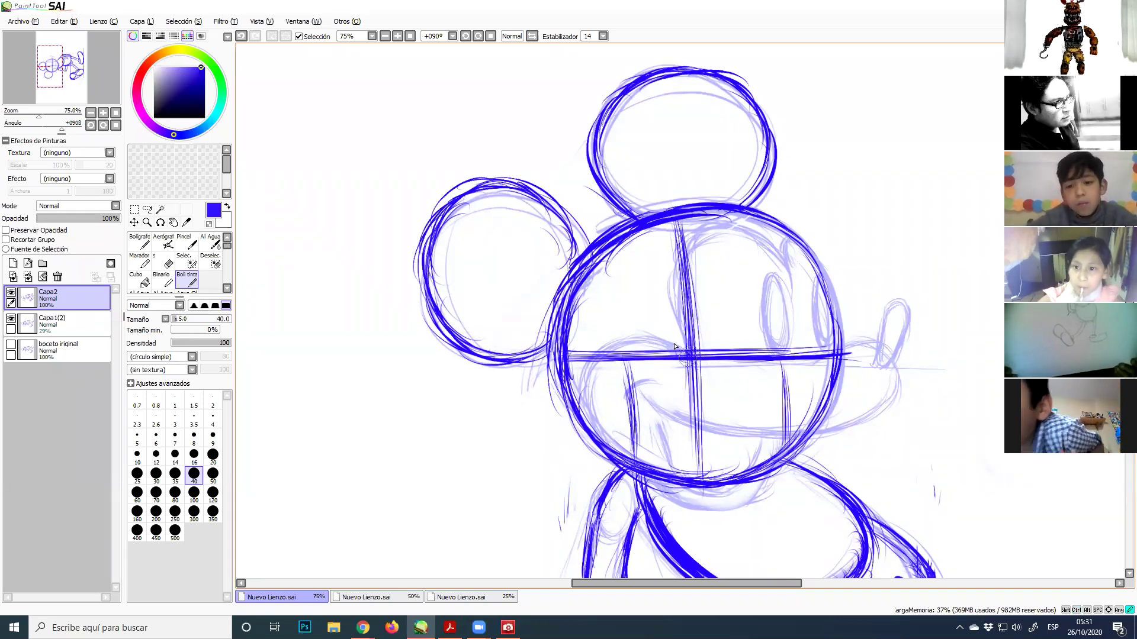
{"action": "mouse_move", "coordinate": [687, 356]}
{"action": "left_mouse_down"}
{"action": "mouse_move", "coordinate": [620, 341]}
{"action": "mouse_move", "coordinate": [665, 343]}
{"action": "mouse_move", "coordinate": [616, 342]}
{"action": "left_mouse_up"}
{"action": "left_click_drag", "start_coordinate": [636, 339], "coordinate": [601, 354]}
{"action": "mouse_move", "coordinate": [624, 340]}
{"action": "left_mouse_down"}
{"action": "mouse_move", "coordinate": [585, 405]}
{"action": "mouse_move", "coordinate": [611, 360]}
{"action": "mouse_move", "coordinate": [584, 376]}
{"action": "mouse_move", "coordinate": [606, 354]}
{"action": "mouse_move", "coordinate": [583, 405]}
{"action": "mouse_move", "coordinate": [594, 401]}
{"action": "mouse_move", "coordinate": [586, 406]}
{"action": "mouse_move", "coordinate": [610, 437]}
{"action": "left_mouse_up"}
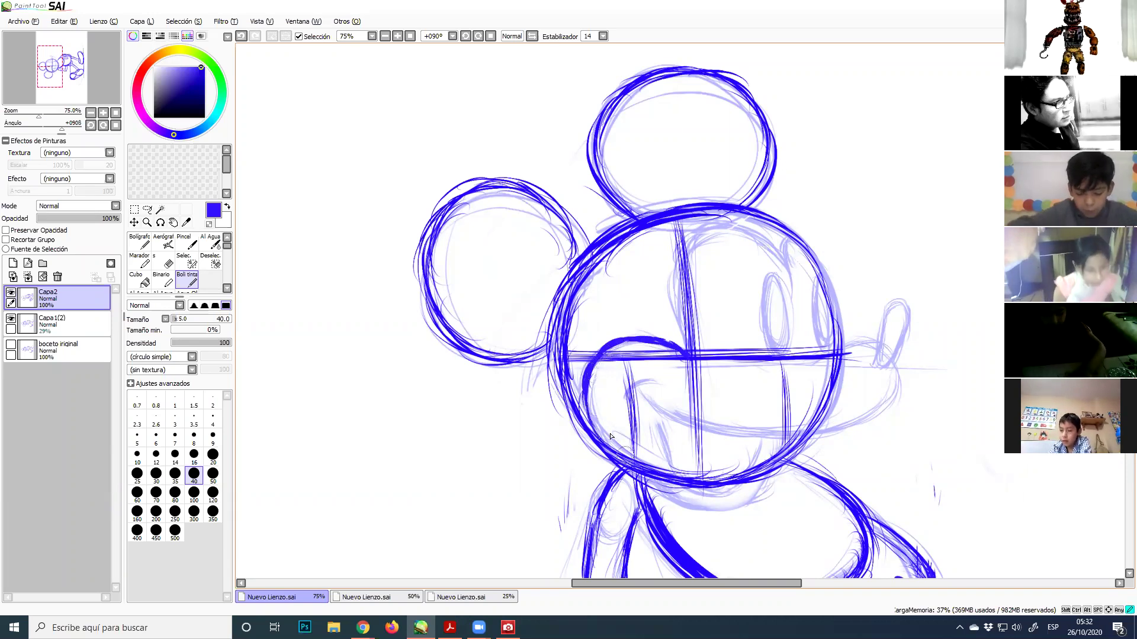
{"action": "mouse_move", "coordinate": [647, 470]}
{"action": "left_mouse_down"}
{"action": "mouse_move", "coordinate": [580, 416]}
{"action": "mouse_move", "coordinate": [587, 428]}
{"action": "mouse_move", "coordinate": [595, 373]}
{"action": "left_mouse_up"}
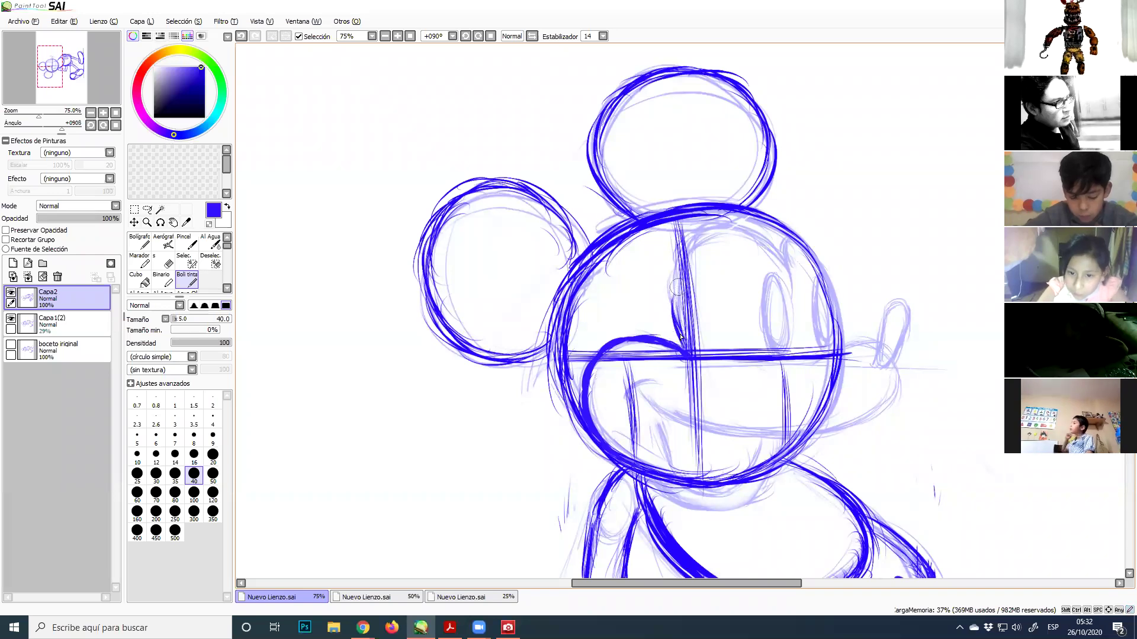
Draw the two-lobed hairline contour from the guide cross up over the forehead, dipping to a point between the eyes
{"action": "mouse_move", "coordinate": [678, 264]}
{"action": "left_mouse_down"}
{"action": "mouse_move", "coordinate": [671, 305]}
{"action": "mouse_move", "coordinate": [689, 240]}
{"action": "mouse_move", "coordinate": [710, 224]}
{"action": "mouse_move", "coordinate": [694, 232]}
{"action": "mouse_move", "coordinate": [751, 228]}
{"action": "mouse_move", "coordinate": [729, 228]}
{"action": "mouse_move", "coordinate": [765, 237]}
{"action": "mouse_move", "coordinate": [770, 255]}
{"action": "mouse_move", "coordinate": [747, 230]}
{"action": "mouse_move", "coordinate": [781, 274]}
{"action": "left_mouse_up"}
{"action": "mouse_move", "coordinate": [746, 228]}
{"action": "left_mouse_down"}
{"action": "mouse_move", "coordinate": [780, 258]}
{"action": "mouse_move", "coordinate": [790, 287]}
{"action": "left_mouse_up"}
{"action": "left_click_drag", "start_coordinate": [780, 258], "coordinate": [788, 273]}
{"action": "mouse_move", "coordinate": [724, 225]}
{"action": "left_mouse_down"}
{"action": "mouse_move", "coordinate": [714, 226]}
{"action": "mouse_move", "coordinate": [784, 263]}
{"action": "mouse_move", "coordinate": [790, 290]}
{"action": "left_mouse_up"}
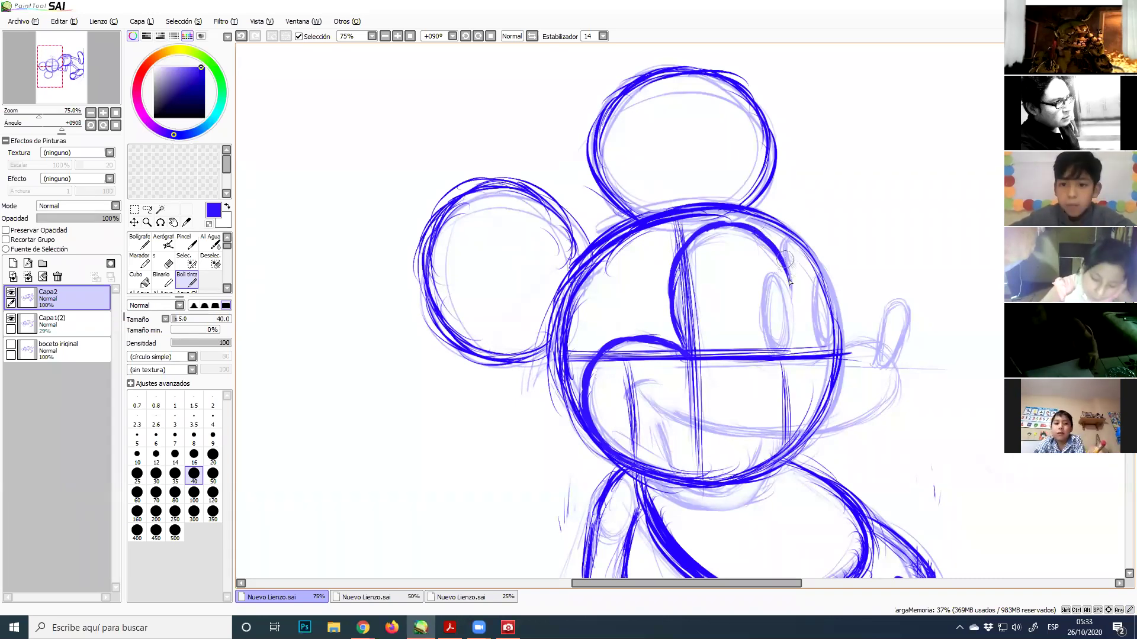
{"action": "left_click_drag", "start_coordinate": [786, 278], "coordinate": [783, 285]}
{"action": "key", "text": "ctrl+z"}
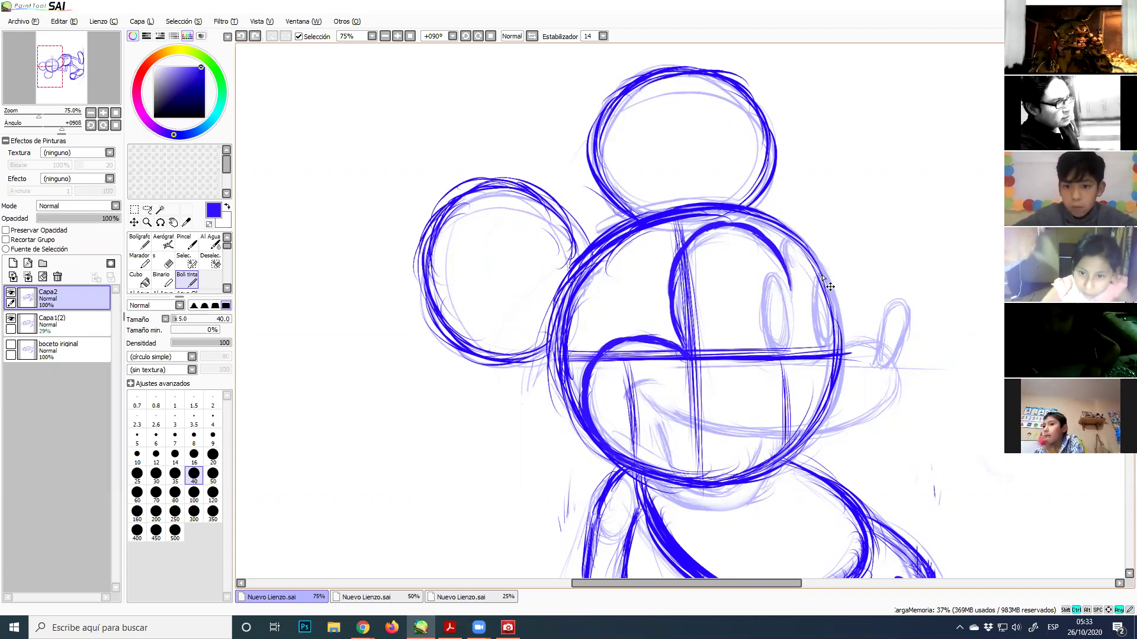
{"action": "mouse_move", "coordinate": [789, 266]}
{"action": "left_mouse_down"}
{"action": "mouse_move", "coordinate": [788, 242]}
{"action": "mouse_move", "coordinate": [788, 267]}
{"action": "mouse_move", "coordinate": [795, 235]}
{"action": "mouse_move", "coordinate": [786, 250]}
{"action": "mouse_move", "coordinate": [813, 251]}
{"action": "mouse_move", "coordinate": [789, 243]}
{"action": "mouse_move", "coordinate": [815, 264]}
{"action": "left_mouse_up"}
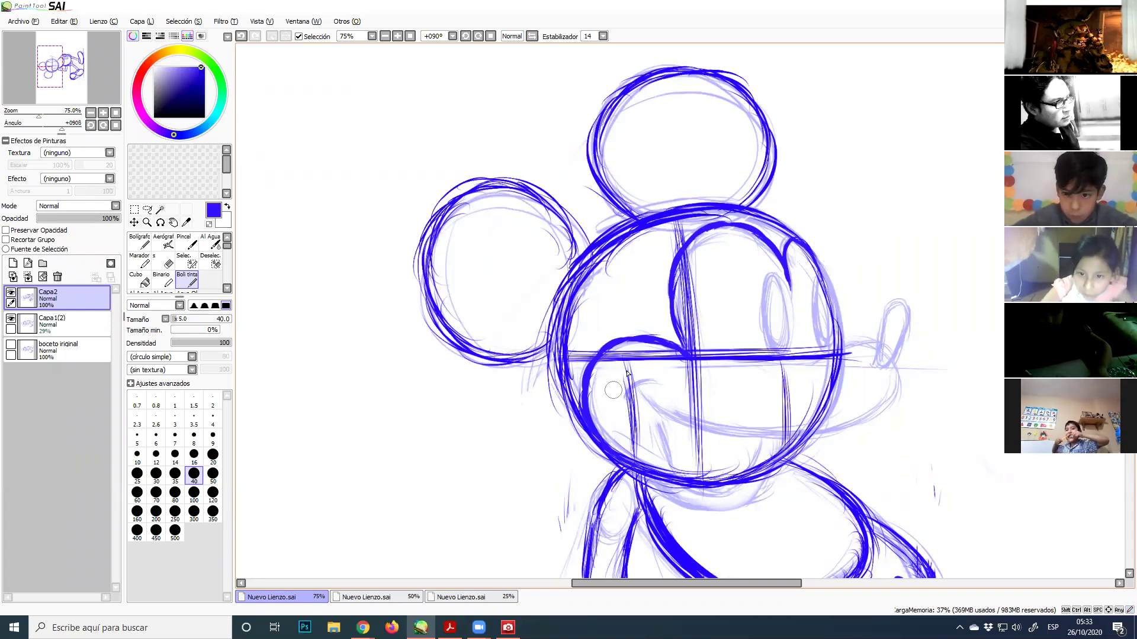
Sketch an arrow and a separate copy of the lobed hairline contour beside the head, and undo both
{"action": "mouse_move", "coordinate": [788, 224]}
{"action": "left_mouse_down"}
{"action": "mouse_move", "coordinate": [842, 190]}
{"action": "mouse_move", "coordinate": [833, 202]}
{"action": "left_mouse_up"}
{"action": "mouse_move", "coordinate": [920, 212]}
{"action": "left_mouse_down"}
{"action": "mouse_move", "coordinate": [882, 196]}
{"action": "mouse_move", "coordinate": [862, 224]}
{"action": "mouse_move", "coordinate": [868, 245]}
{"action": "mouse_move", "coordinate": [911, 260]}
{"action": "left_mouse_up"}
{"action": "mouse_move", "coordinate": [918, 211]}
{"action": "left_mouse_down"}
{"action": "mouse_move", "coordinate": [905, 160]}
{"action": "mouse_move", "coordinate": [932, 137]}
{"action": "mouse_move", "coordinate": [959, 164]}
{"action": "mouse_move", "coordinate": [964, 147]}
{"action": "mouse_move", "coordinate": [984, 152]}
{"action": "mouse_move", "coordinate": [1003, 193]}
{"action": "left_mouse_up"}
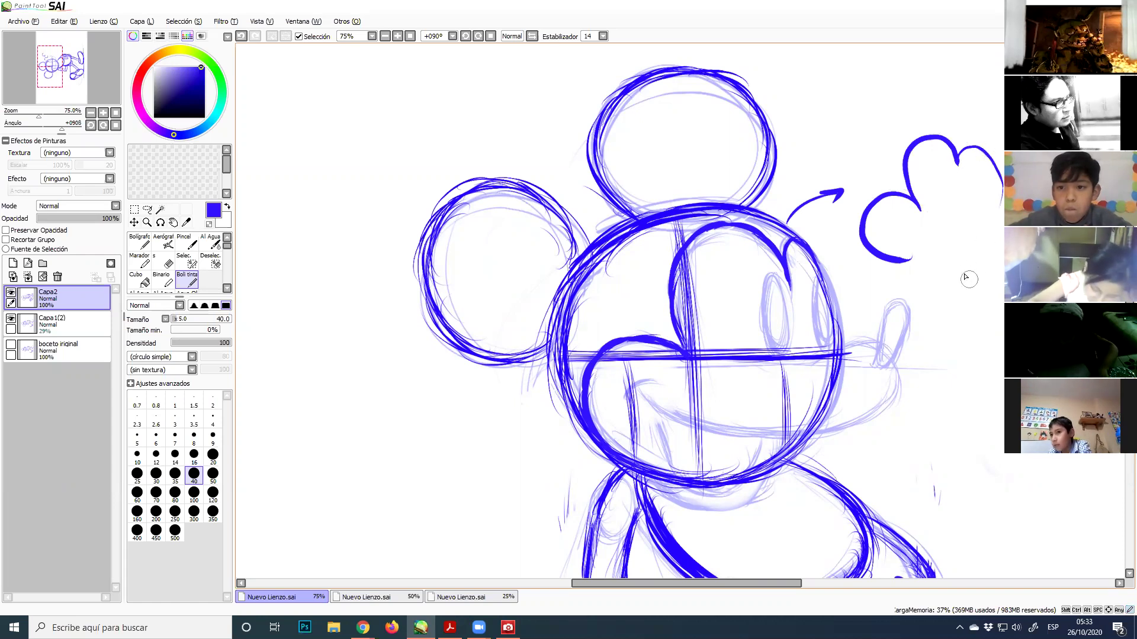
{"action": "key", "text": "ctrl+z"}
{"action": "key", "text": "ctrl+z"}
{"action": "key", "text": "ctrl+z"}
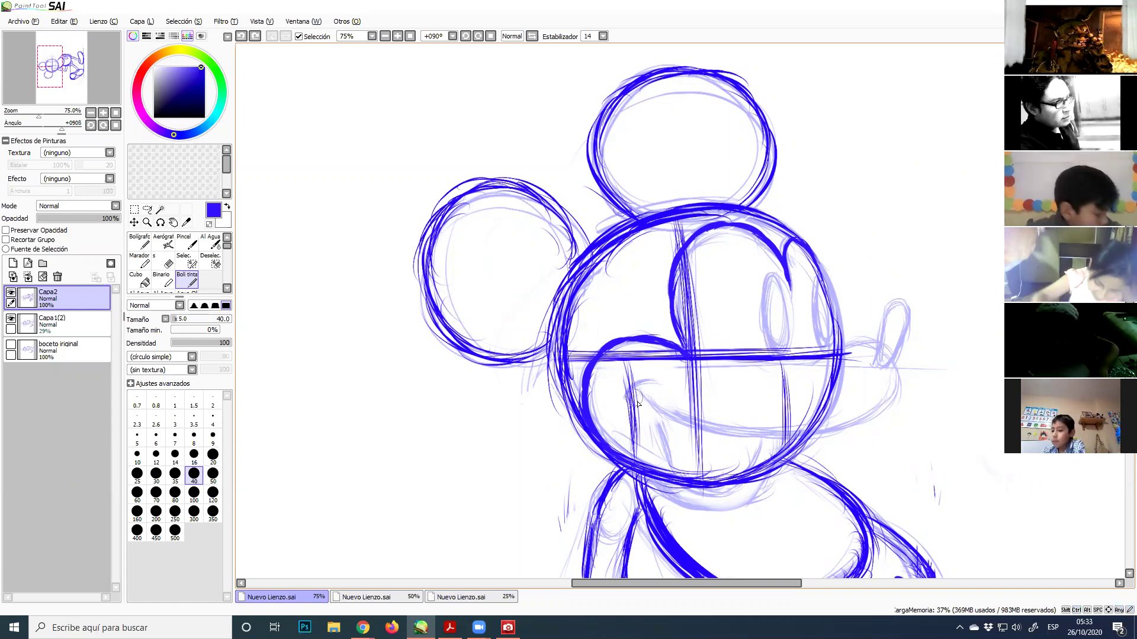
Erase the short vertical guide in the cheek and draw the smile from its corner mark to the tip of the snout
{"action": "key", "text": "e"}
{"action": "mouse_move", "coordinate": [628, 393]}
{"action": "left_mouse_down"}
{"action": "mouse_move", "coordinate": [634, 424]}
{"action": "mouse_move", "coordinate": [658, 432]}
{"action": "left_mouse_up"}
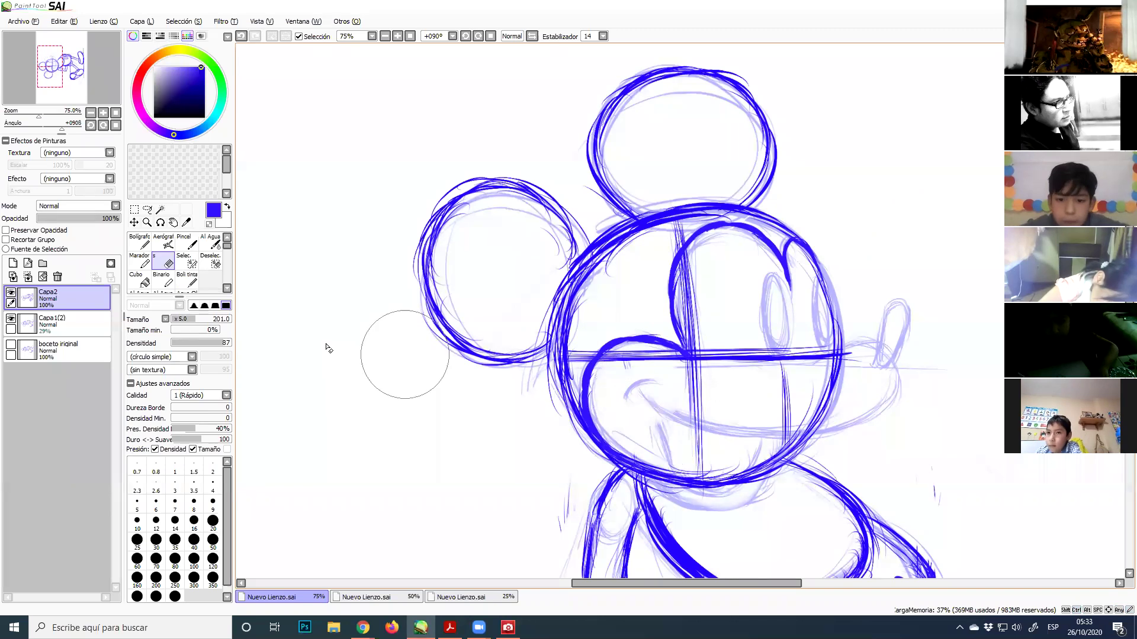
{"action": "left_click", "coordinate": [188, 279]}
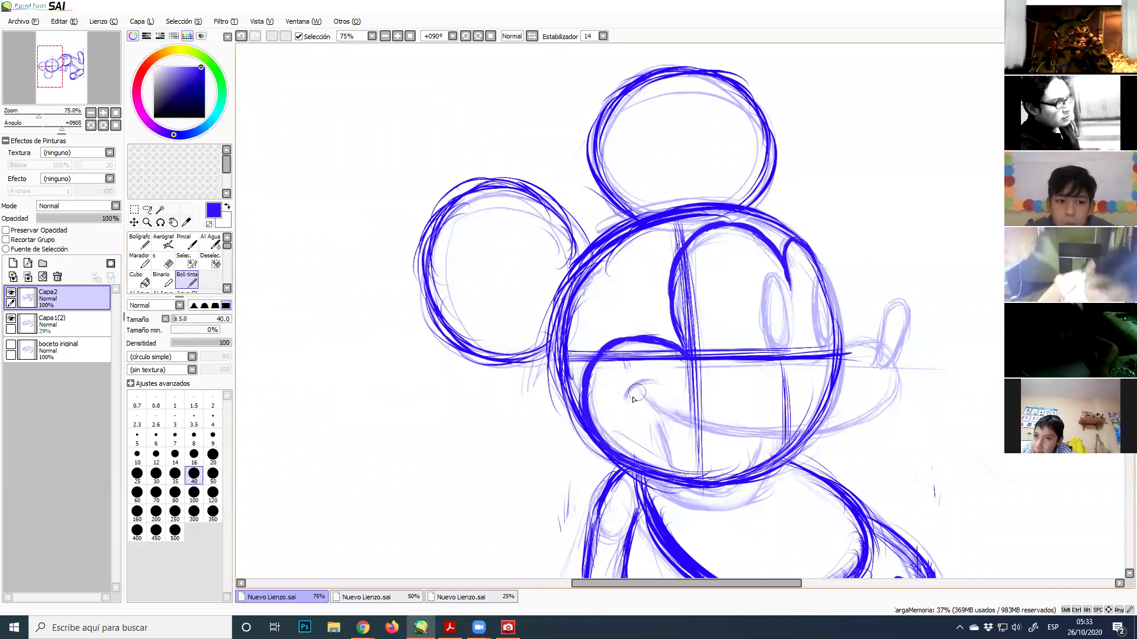
{"action": "mouse_move", "coordinate": [626, 402]}
{"action": "left_mouse_down"}
{"action": "mouse_move", "coordinate": [643, 381]}
{"action": "mouse_move", "coordinate": [625, 396]}
{"action": "mouse_move", "coordinate": [632, 384]}
{"action": "mouse_move", "coordinate": [657, 383]}
{"action": "mouse_move", "coordinate": [625, 403]}
{"action": "left_mouse_up"}
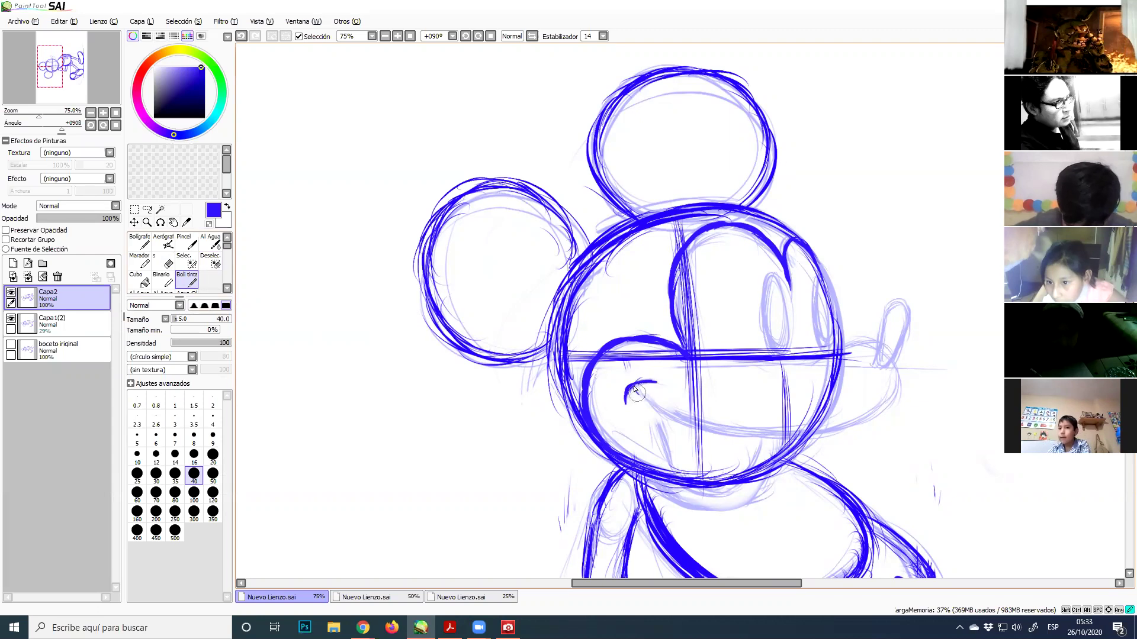
{"action": "left_click_drag", "start_coordinate": [636, 394], "coordinate": [753, 429]}
{"action": "mouse_move", "coordinate": [669, 417]}
{"action": "left_mouse_down"}
{"action": "mouse_move", "coordinate": [803, 435]}
{"action": "mouse_move", "coordinate": [852, 425]}
{"action": "mouse_move", "coordinate": [899, 388]}
{"action": "left_mouse_up"}
{"action": "mouse_move", "coordinate": [836, 430]}
{"action": "left_mouse_down"}
{"action": "mouse_move", "coordinate": [877, 408]}
{"action": "mouse_move", "coordinate": [859, 412]}
{"action": "mouse_move", "coordinate": [902, 368]}
{"action": "left_mouse_up"}
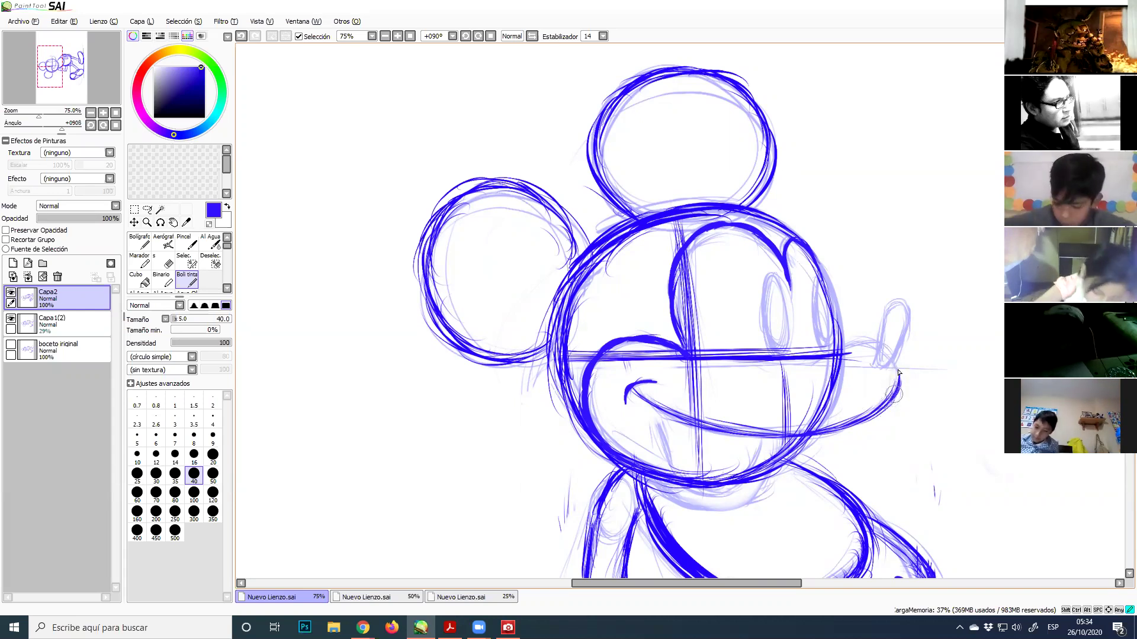
Extend the horizontal eye guide past the head and draw the snout's rounded tip and upper edge back to the face
{"action": "left_click_drag", "start_coordinate": [844, 357], "coordinate": [945, 354]}
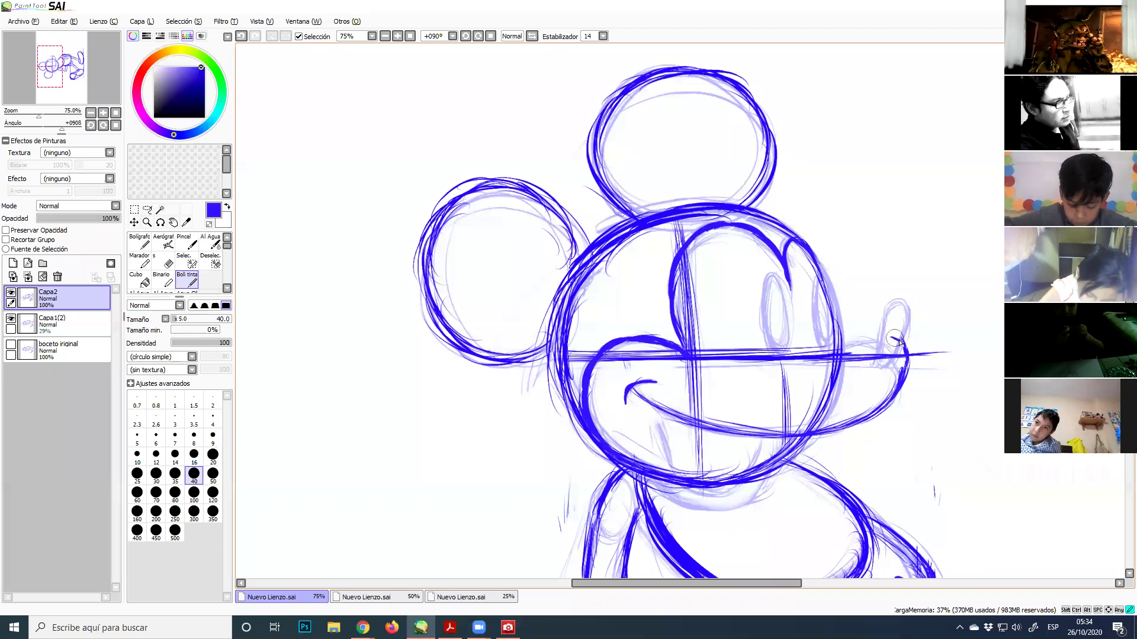
{"action": "left_click_drag", "start_coordinate": [871, 343], "coordinate": [839, 355]}
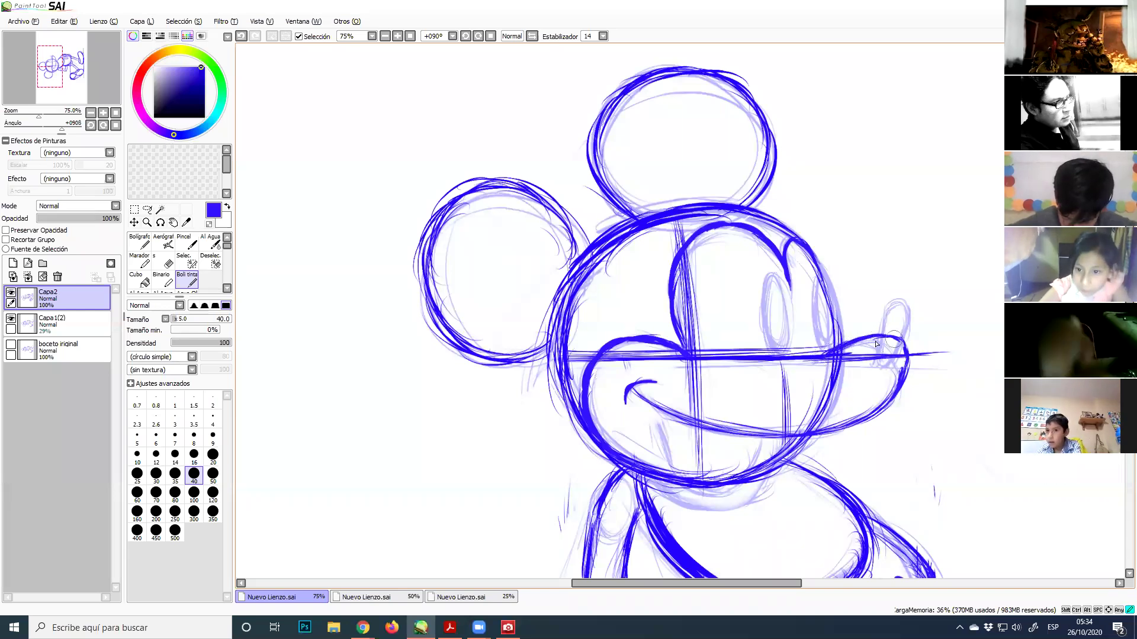
{"action": "mouse_move", "coordinate": [880, 336]}
{"action": "left_mouse_down"}
{"action": "mouse_move", "coordinate": [901, 343]}
{"action": "mouse_move", "coordinate": [907, 367]}
{"action": "left_mouse_up"}
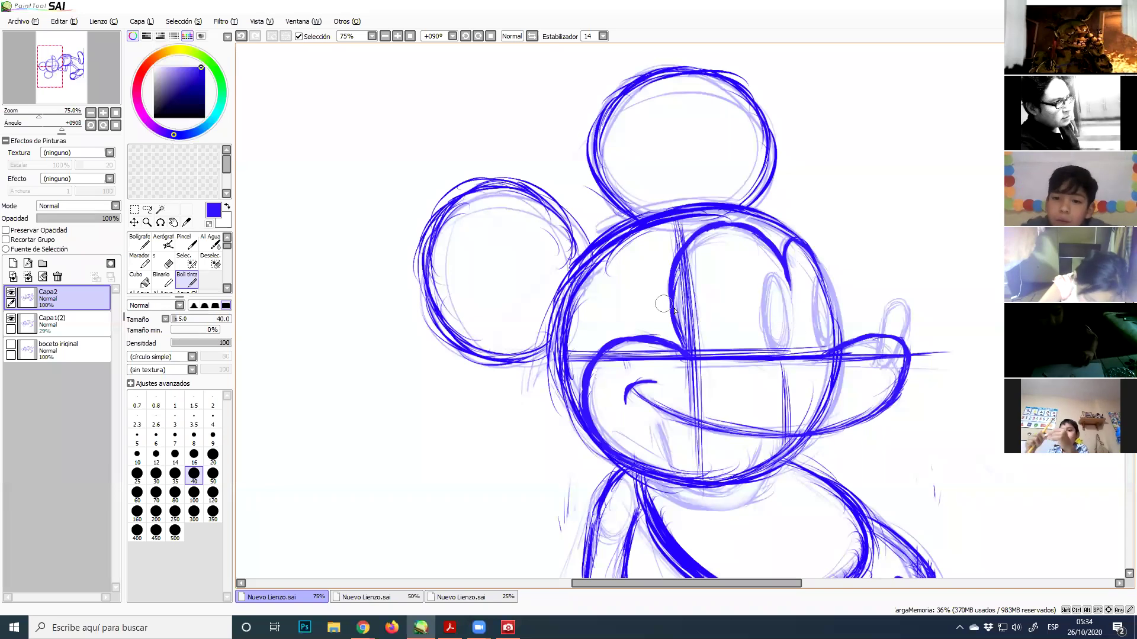
{"action": "mouse_move", "coordinate": [674, 342]}
{"action": "left_mouse_down"}
{"action": "mouse_move", "coordinate": [606, 351]}
{"action": "mouse_move", "coordinate": [590, 376]}
{"action": "mouse_move", "coordinate": [585, 425]}
{"action": "left_mouse_up"}
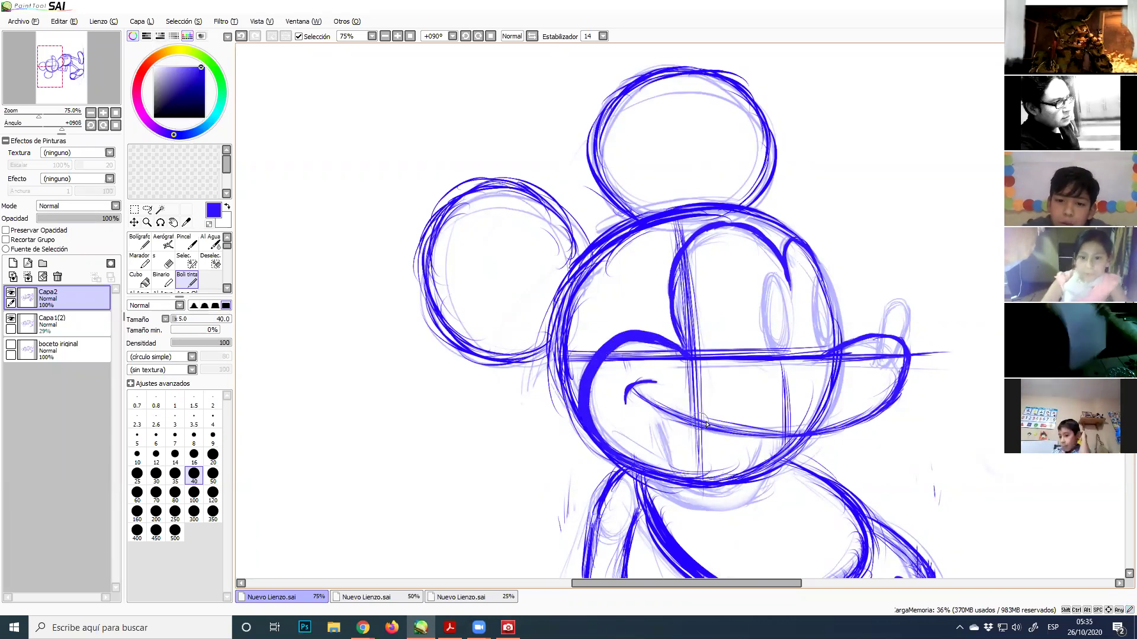
{"action": "key", "text": "ctrl+z"}
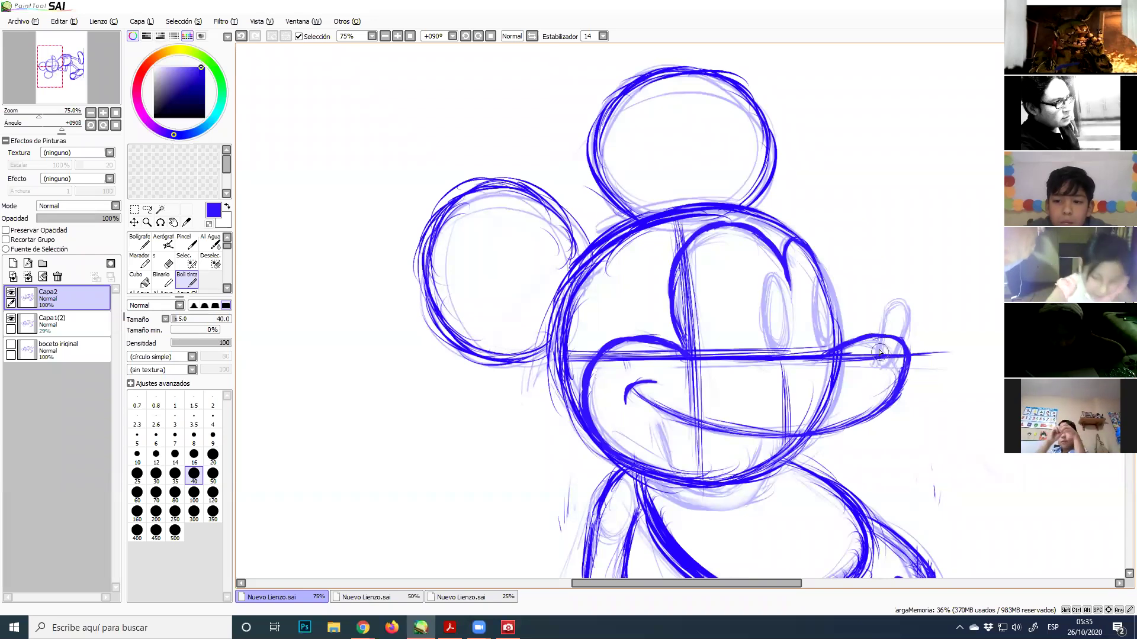
Draw the upright oval nose on the tip of the snout and two tall oval eyes above the horizontal guide
{"action": "left_click_drag", "start_coordinate": [878, 353], "coordinate": [879, 320]}
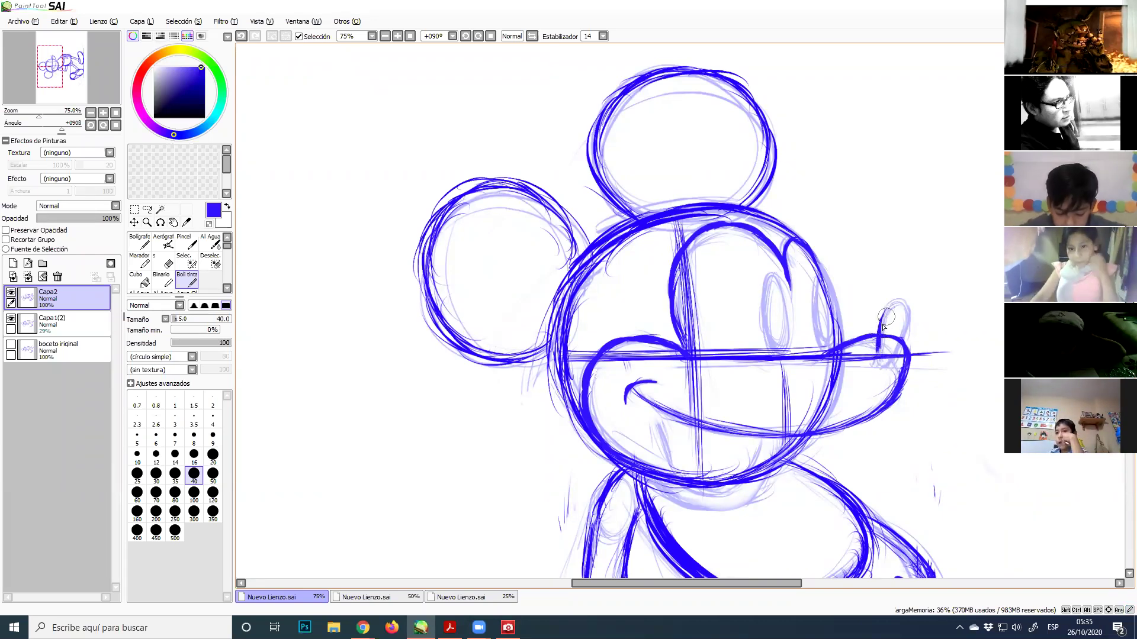
{"action": "mouse_move", "coordinate": [878, 320]}
{"action": "left_mouse_down"}
{"action": "mouse_move", "coordinate": [885, 291]}
{"action": "mouse_move", "coordinate": [877, 315]}
{"action": "mouse_move", "coordinate": [902, 293]}
{"action": "mouse_move", "coordinate": [888, 296]}
{"action": "mouse_move", "coordinate": [908, 323]}
{"action": "mouse_move", "coordinate": [903, 295]}
{"action": "mouse_move", "coordinate": [903, 343]}
{"action": "mouse_move", "coordinate": [907, 320]}
{"action": "mouse_move", "coordinate": [888, 359]}
{"action": "mouse_move", "coordinate": [904, 333]}
{"action": "mouse_move", "coordinate": [880, 355]}
{"action": "mouse_move", "coordinate": [882, 297]}
{"action": "left_mouse_up"}
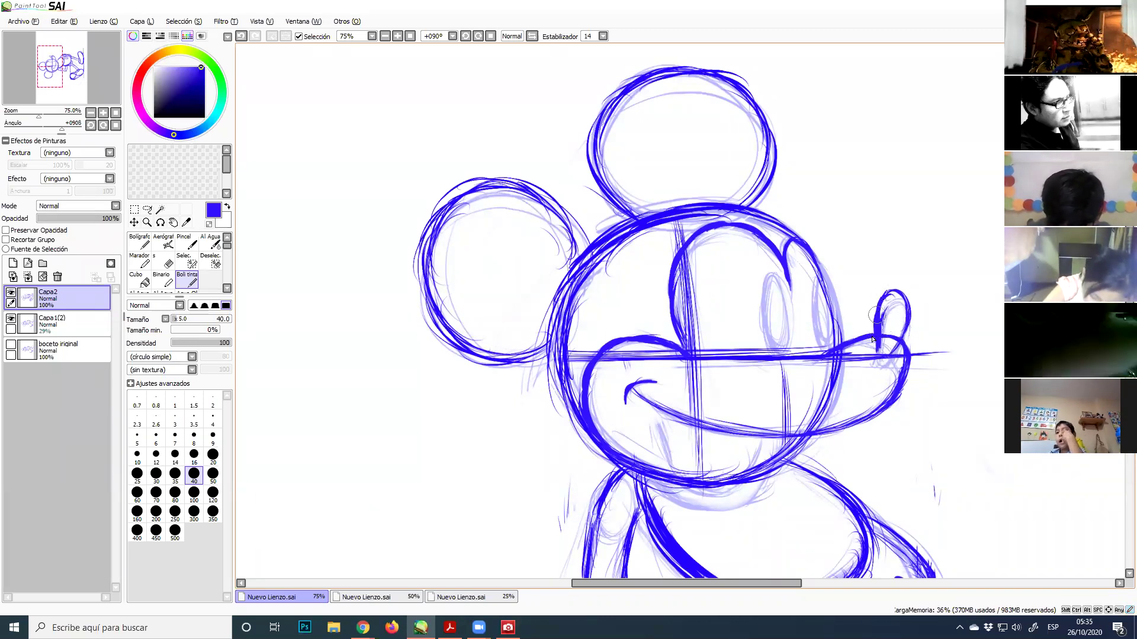
{"action": "left_click_drag", "start_coordinate": [875, 340], "coordinate": [896, 351]}
{"action": "mouse_move", "coordinate": [889, 357]}
{"action": "left_mouse_down"}
{"action": "mouse_move", "coordinate": [905, 318]}
{"action": "mouse_move", "coordinate": [882, 312]}
{"action": "left_mouse_up"}
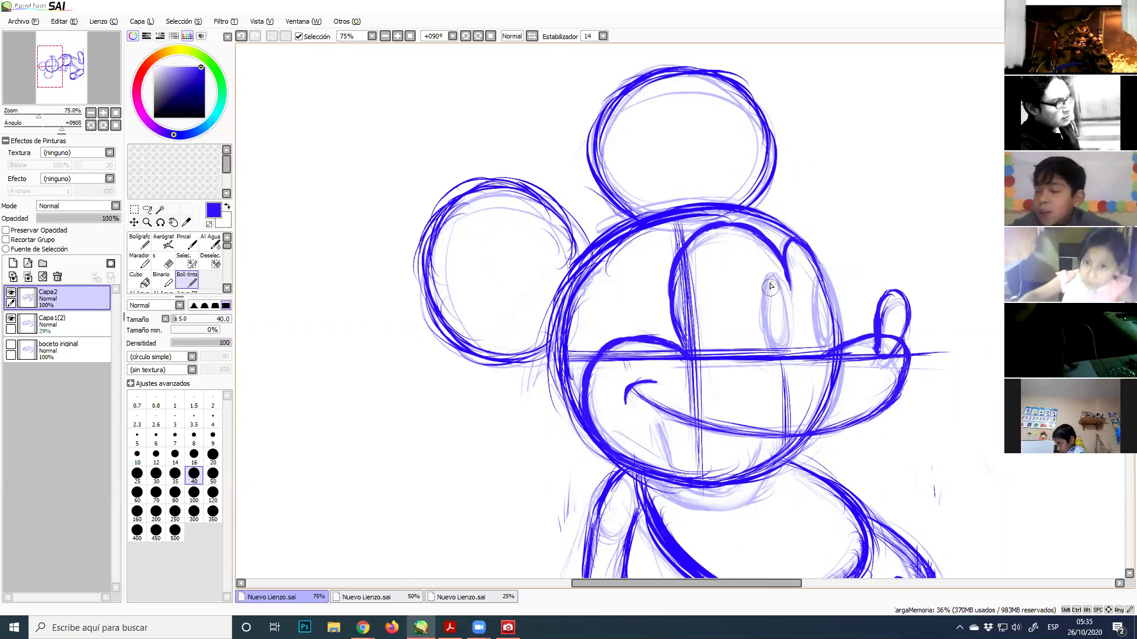
{"action": "left_click_drag", "start_coordinate": [767, 282], "coordinate": [783, 293]}
{"action": "mouse_move", "coordinate": [771, 274]}
{"action": "left_mouse_down"}
{"action": "mouse_move", "coordinate": [785, 309]}
{"action": "mouse_move", "coordinate": [769, 273]}
{"action": "mouse_move", "coordinate": [780, 308]}
{"action": "mouse_move", "coordinate": [785, 296]}
{"action": "mouse_move", "coordinate": [783, 323]}
{"action": "mouse_move", "coordinate": [778, 289]}
{"action": "mouse_move", "coordinate": [782, 350]}
{"action": "mouse_move", "coordinate": [787, 299]}
{"action": "left_mouse_up"}
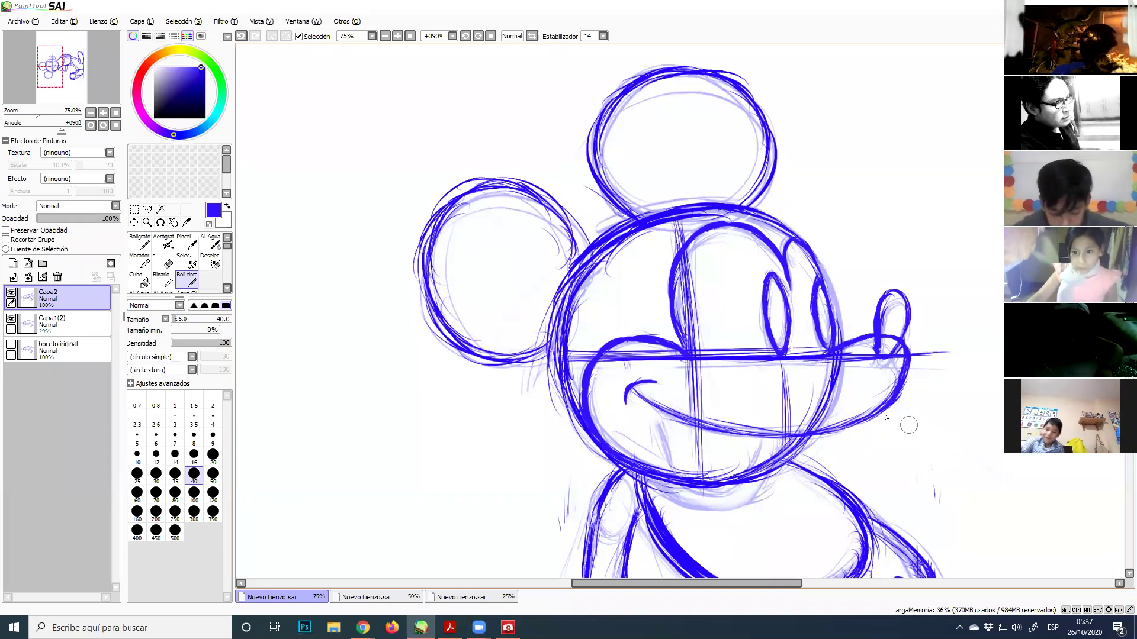
Try a horizontal guide line across the tops of both eyes and undo it
{"action": "left_click_drag", "start_coordinate": [713, 264], "coordinate": [867, 278]}
{"action": "key", "text": "ctrl+z"}
{"action": "left_click_drag", "start_coordinate": [722, 266], "coordinate": [871, 277]}
{"action": "key", "text": "ctrl+z"}
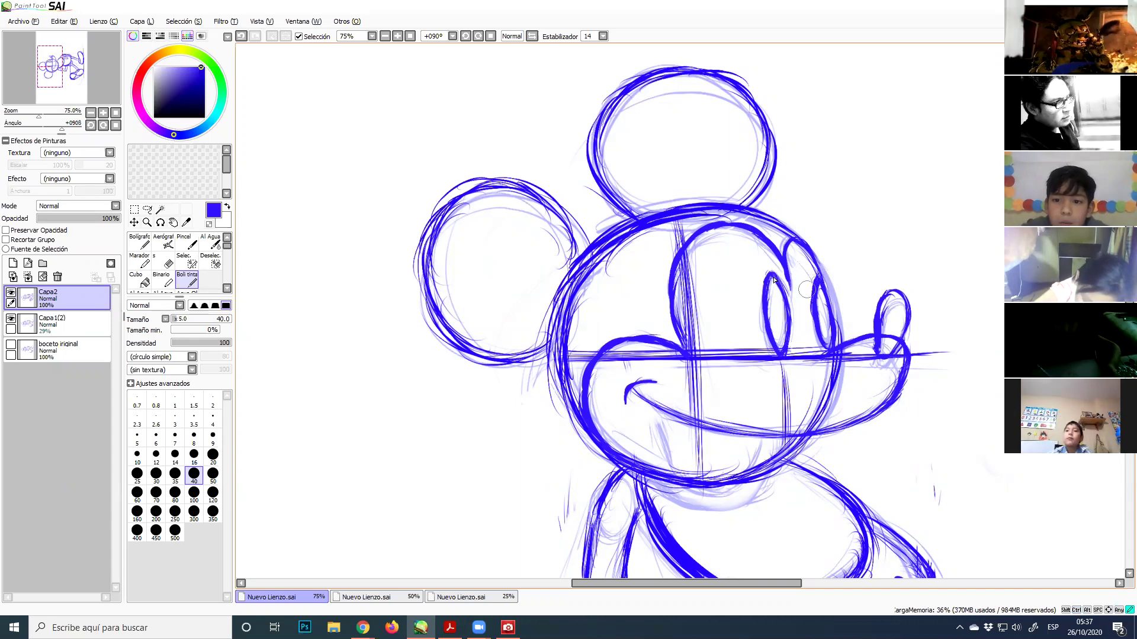
{"action": "left_click_drag", "start_coordinate": [773, 274], "coordinate": [766, 276]}
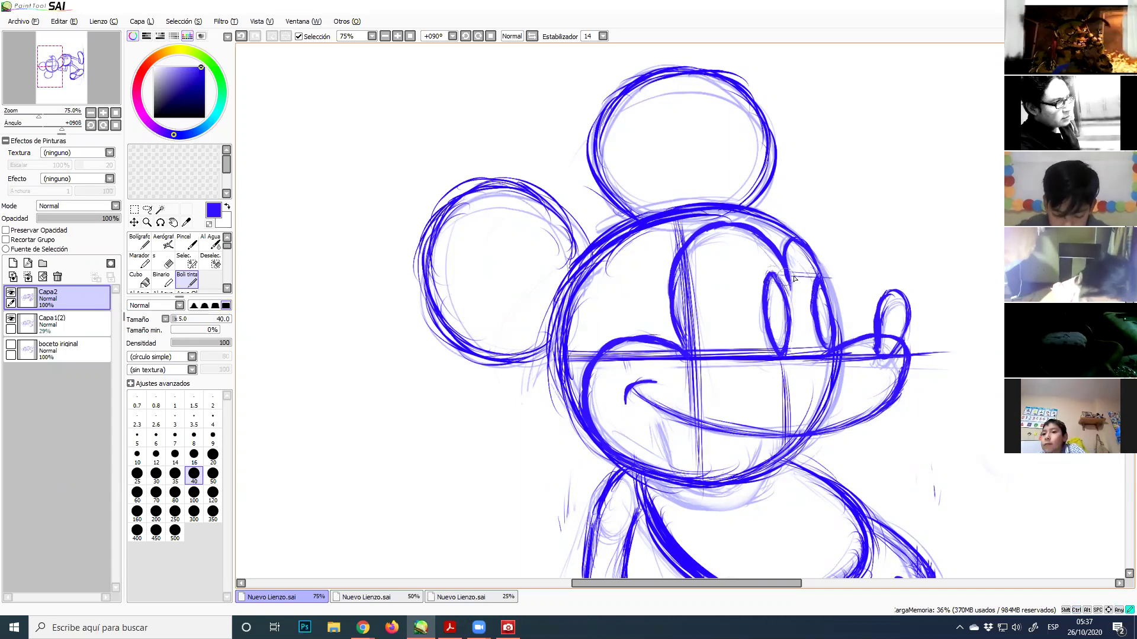
{"action": "key", "text": "ctrl+z"}
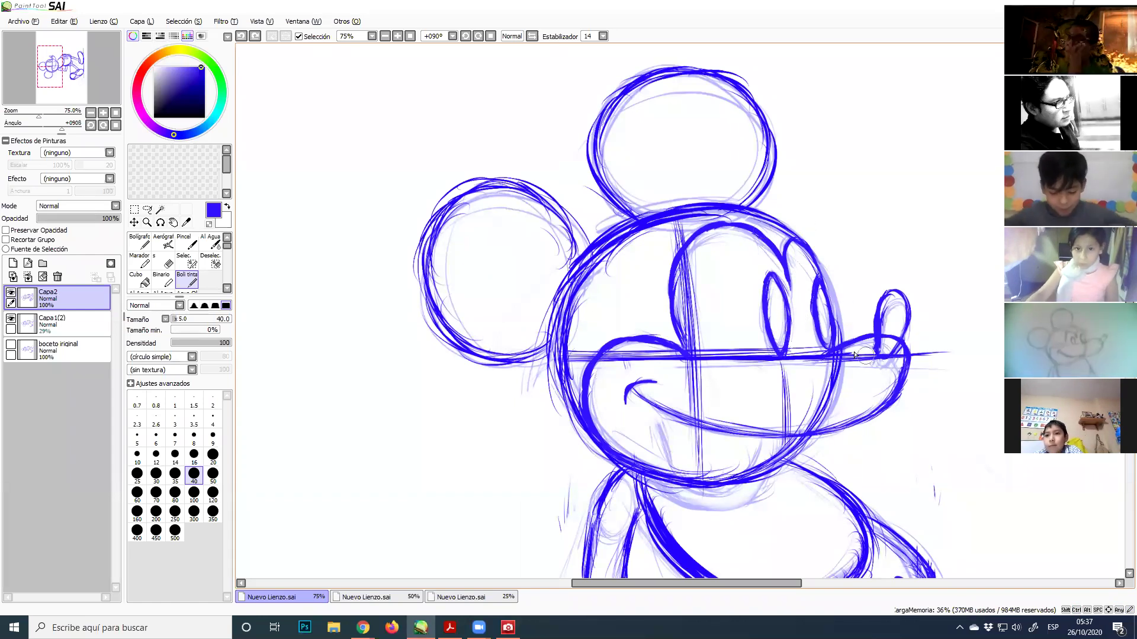
Draw the open mouth as a deep U-shaped curve hanging from the smile line below the head circle
{"action": "left_click_drag", "start_coordinate": [853, 356], "coordinate": [845, 353]}
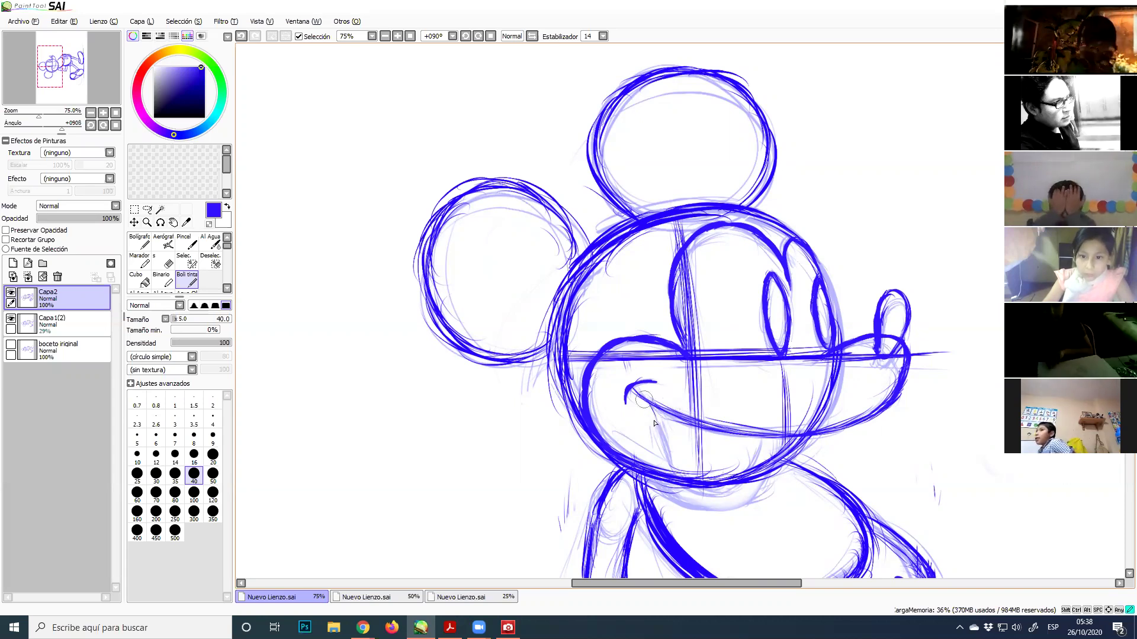
{"action": "mouse_move", "coordinate": [648, 407]}
{"action": "left_mouse_down"}
{"action": "mouse_move", "coordinate": [676, 468]}
{"action": "mouse_move", "coordinate": [727, 497]}
{"action": "mouse_move", "coordinate": [718, 495]}
{"action": "mouse_move", "coordinate": [755, 468]}
{"action": "mouse_move", "coordinate": [760, 437]}
{"action": "left_mouse_up"}
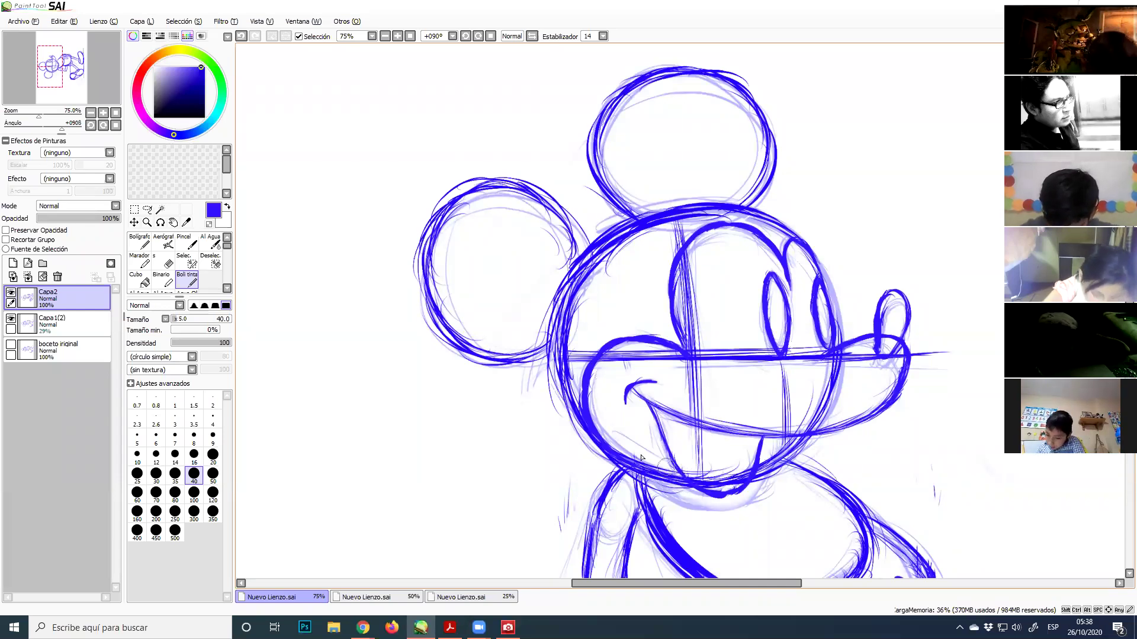
Erase the head circle's lower arc across the mouth with a smaller eraser and draw the jaw curve around the mouth
{"action": "key", "text": "e"}
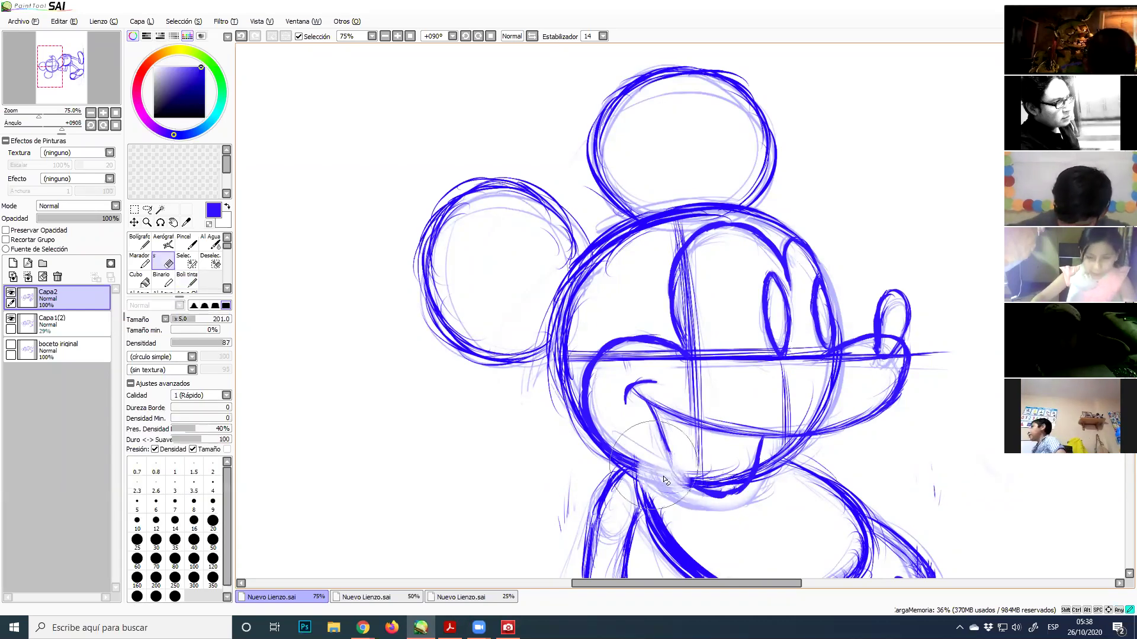
{"action": "mouse_move", "coordinate": [669, 498]}
{"action": "left_mouse_down", "text": "ctrl+alt"}
{"action": "mouse_move", "coordinate": [713, 502]}
{"action": "mouse_move", "coordinate": [701, 480]}
{"action": "mouse_move", "coordinate": [736, 471]}
{"action": "mouse_move", "coordinate": [731, 483]}
{"action": "mouse_move", "coordinate": [699, 480]}
{"action": "mouse_move", "coordinate": [685, 467]}
{"action": "mouse_move", "coordinate": [725, 488]}
{"action": "mouse_move", "coordinate": [741, 468]}
{"action": "mouse_move", "coordinate": [728, 486]}
{"action": "mouse_move", "coordinate": [768, 467]}
{"action": "mouse_move", "coordinate": [759, 479]}
{"action": "mouse_move", "coordinate": [780, 449]}
{"action": "mouse_move", "coordinate": [771, 455]}
{"action": "mouse_move", "coordinate": [797, 452]}
{"action": "mouse_move", "coordinate": [774, 445]}
{"action": "mouse_move", "coordinate": [805, 446]}
{"action": "left_mouse_up", "text": "ctrl+alt"}
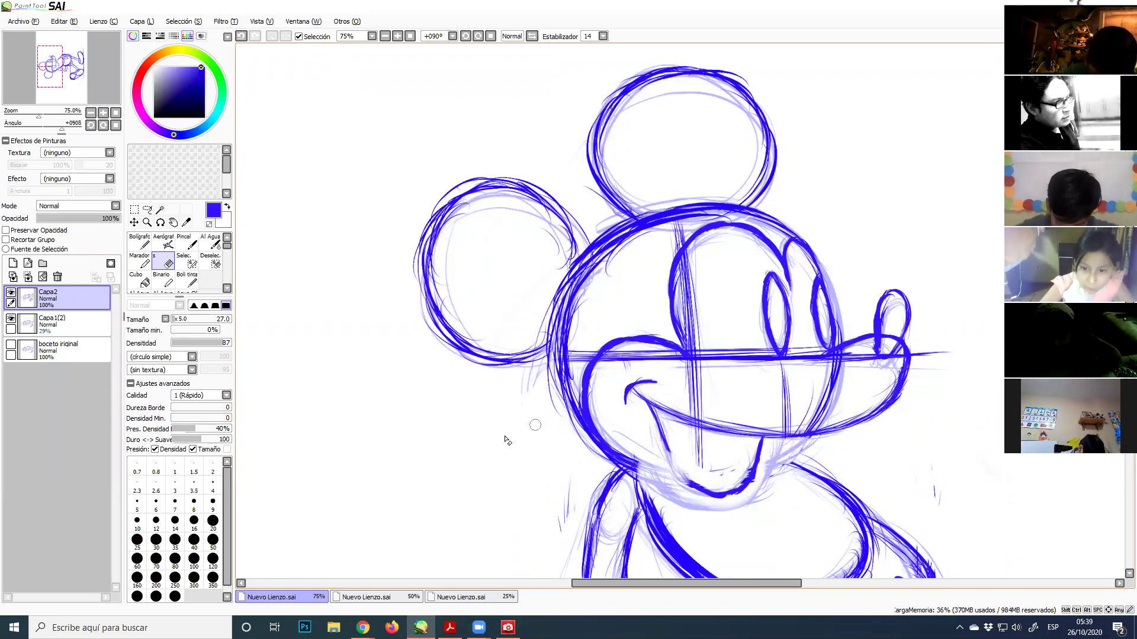
{"action": "left_click", "coordinate": [187, 278]}
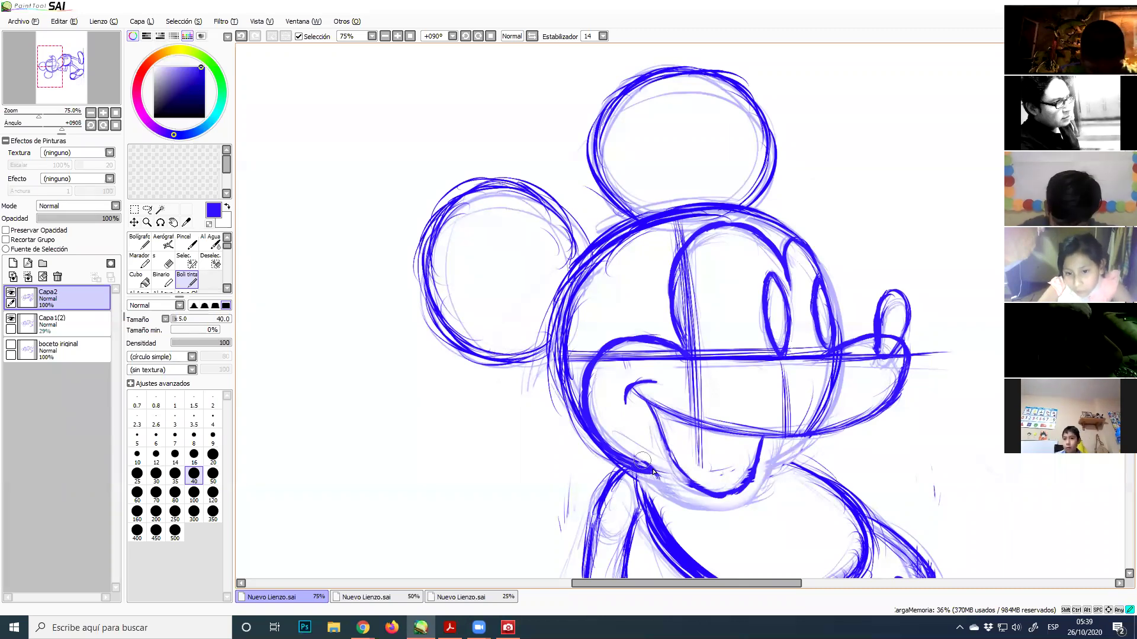
{"action": "mouse_move", "coordinate": [653, 469]}
{"action": "left_mouse_down"}
{"action": "mouse_move", "coordinate": [691, 507]}
{"action": "mouse_move", "coordinate": [661, 478]}
{"action": "mouse_move", "coordinate": [704, 498]}
{"action": "mouse_move", "coordinate": [697, 508]}
{"action": "mouse_move", "coordinate": [683, 487]}
{"action": "mouse_move", "coordinate": [726, 502]}
{"action": "mouse_move", "coordinate": [713, 509]}
{"action": "mouse_move", "coordinate": [683, 492]}
{"action": "mouse_move", "coordinate": [729, 505]}
{"action": "mouse_move", "coordinate": [718, 513]}
{"action": "mouse_move", "coordinate": [686, 502]}
{"action": "mouse_move", "coordinate": [737, 514]}
{"action": "mouse_move", "coordinate": [711, 512]}
{"action": "mouse_move", "coordinate": [763, 494]}
{"action": "mouse_move", "coordinate": [752, 502]}
{"action": "mouse_move", "coordinate": [785, 436]}
{"action": "mouse_move", "coordinate": [781, 464]}
{"action": "mouse_move", "coordinate": [831, 484]}
{"action": "mouse_move", "coordinate": [783, 466]}
{"action": "mouse_move", "coordinate": [864, 506]}
{"action": "left_mouse_up"}
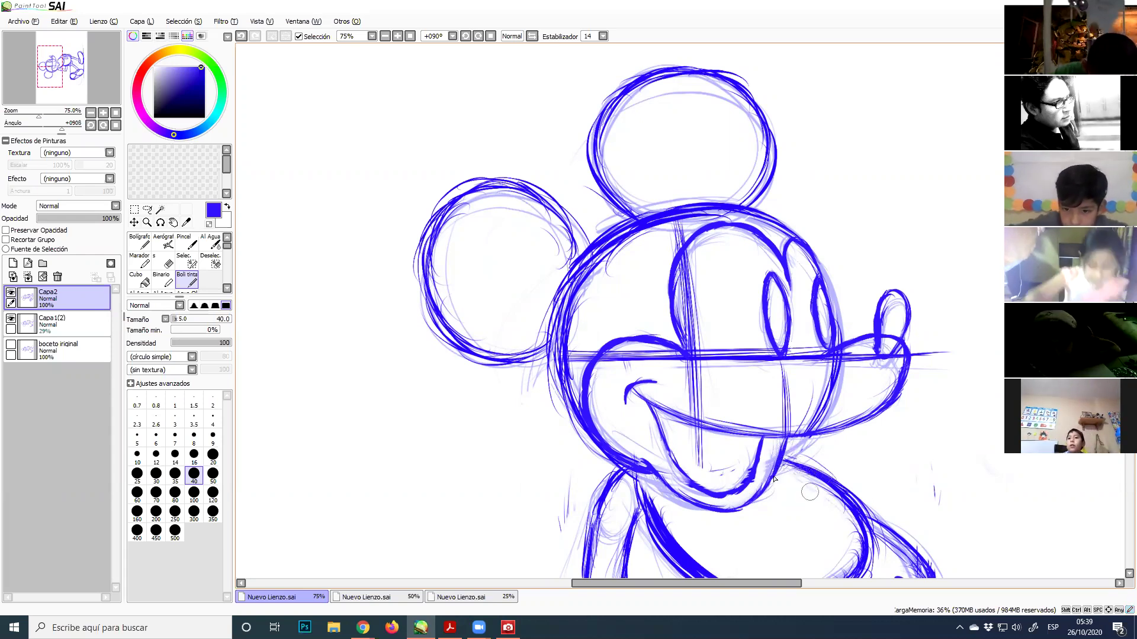